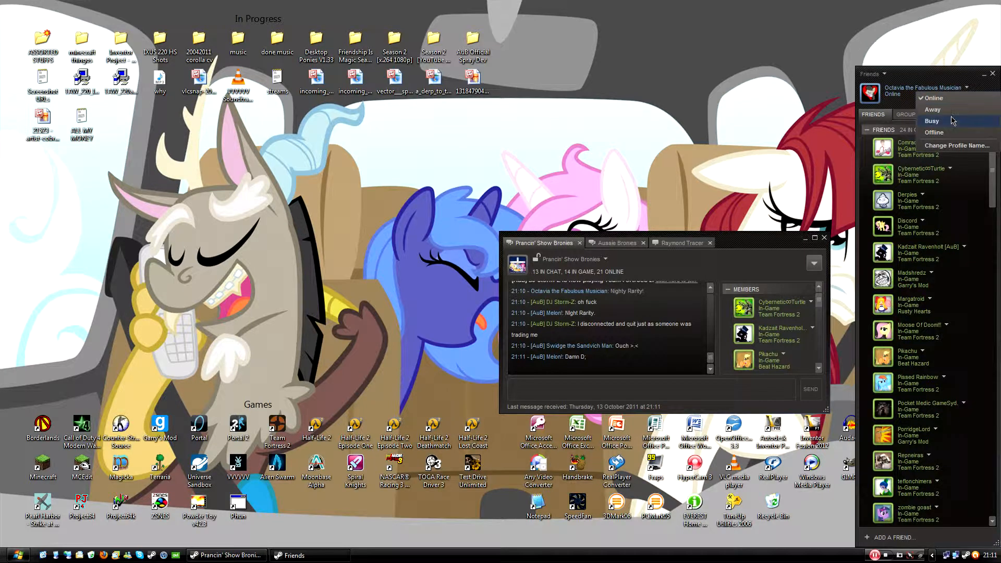
Close the Steam status menu and friends list, hide the group chat, and preview the Lyra picture.
{"action": "left_click", "coordinate": [963, 104]}
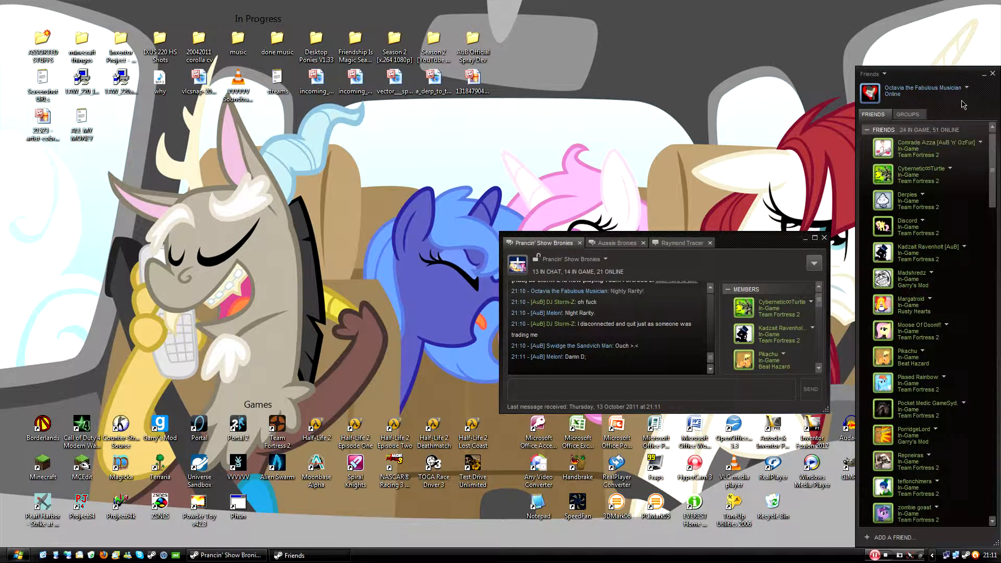
{"action": "left_click", "coordinate": [993, 73]}
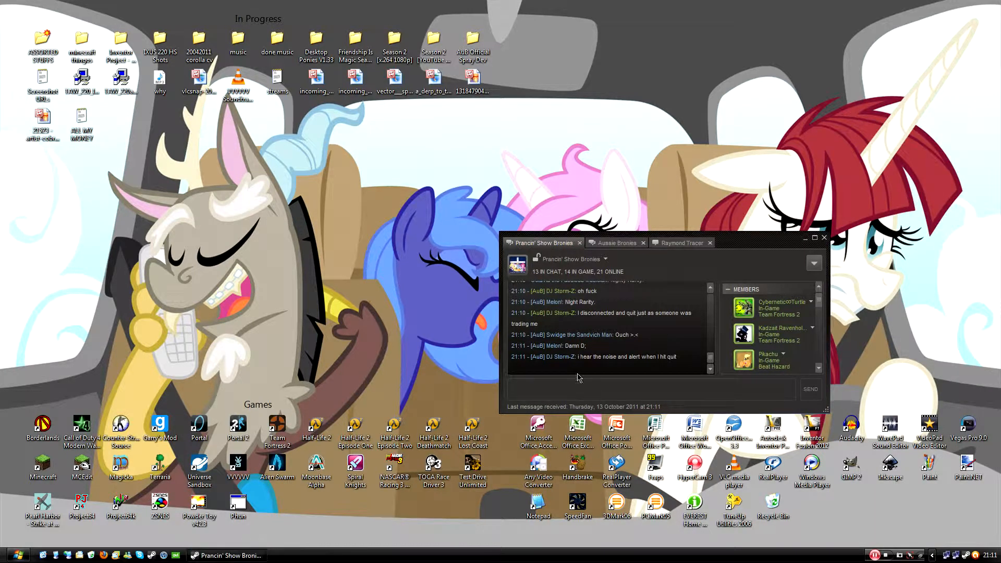
{"action": "left_click", "coordinate": [806, 239]}
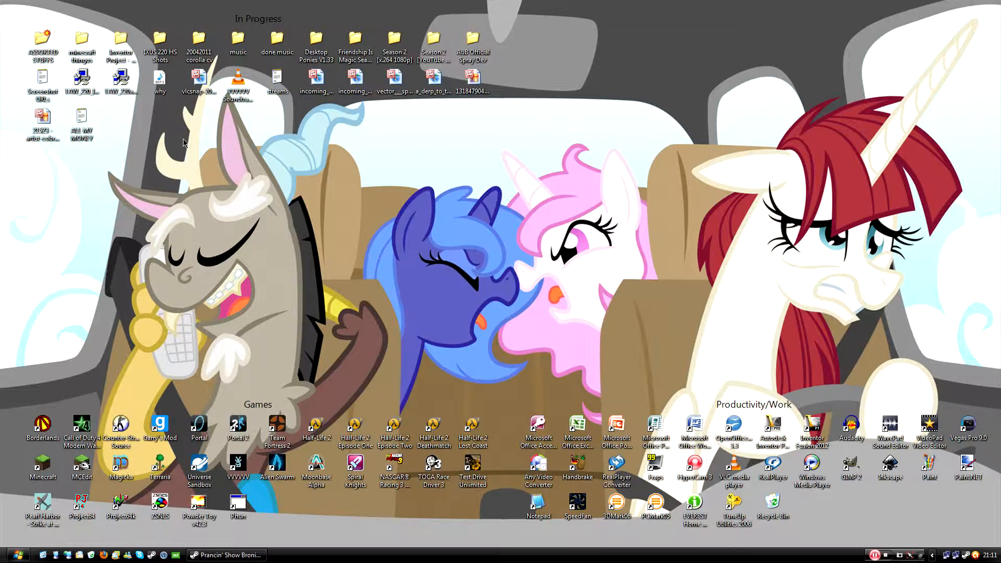
{"action": "double_click", "coordinate": [30, 131]}
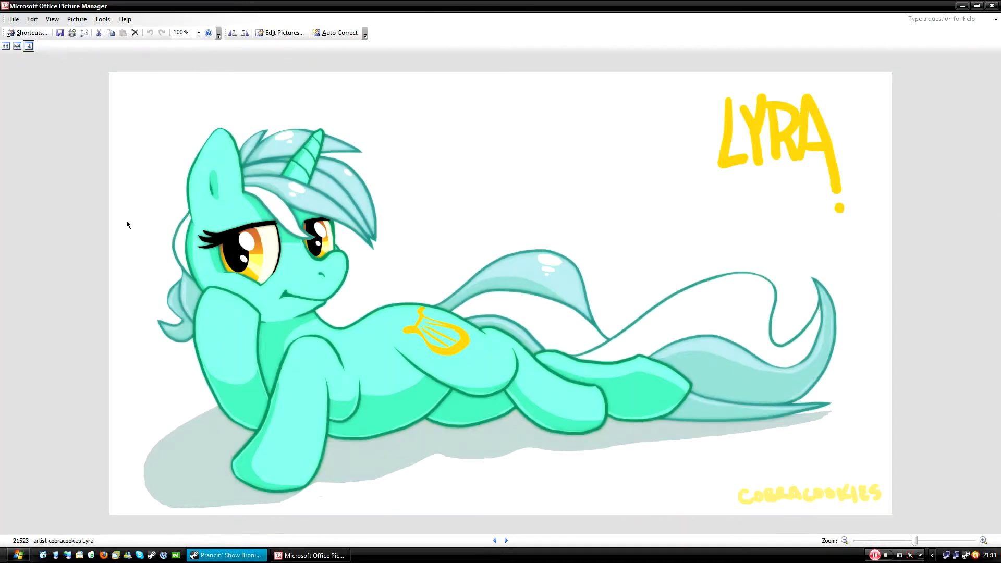
{"action": "left_click", "coordinate": [992, 6]}
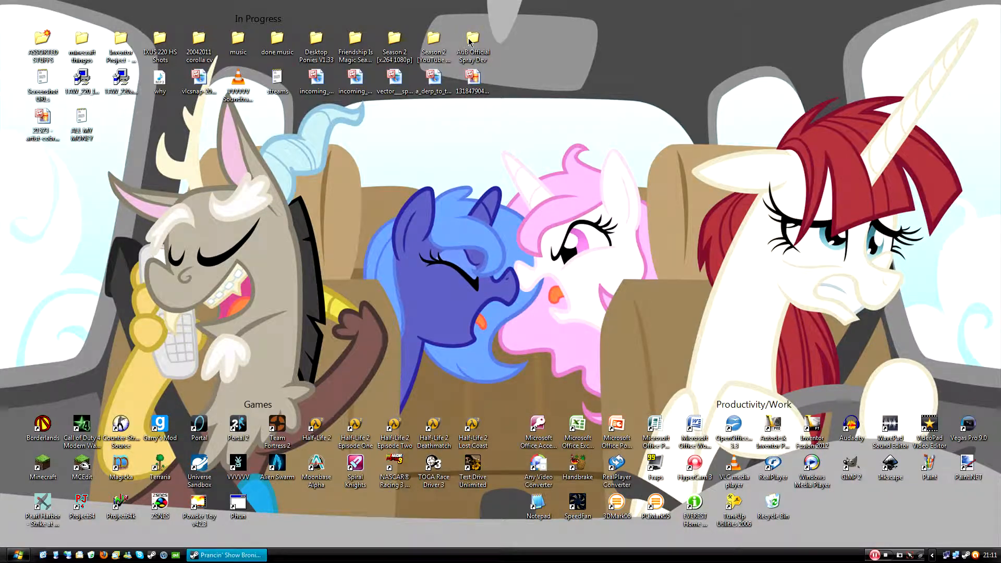
Open the AuB Official Spray Dev folder and switch its view to Thumbnails, then back to Tiles.
{"action": "double_click", "coordinate": [470, 40]}
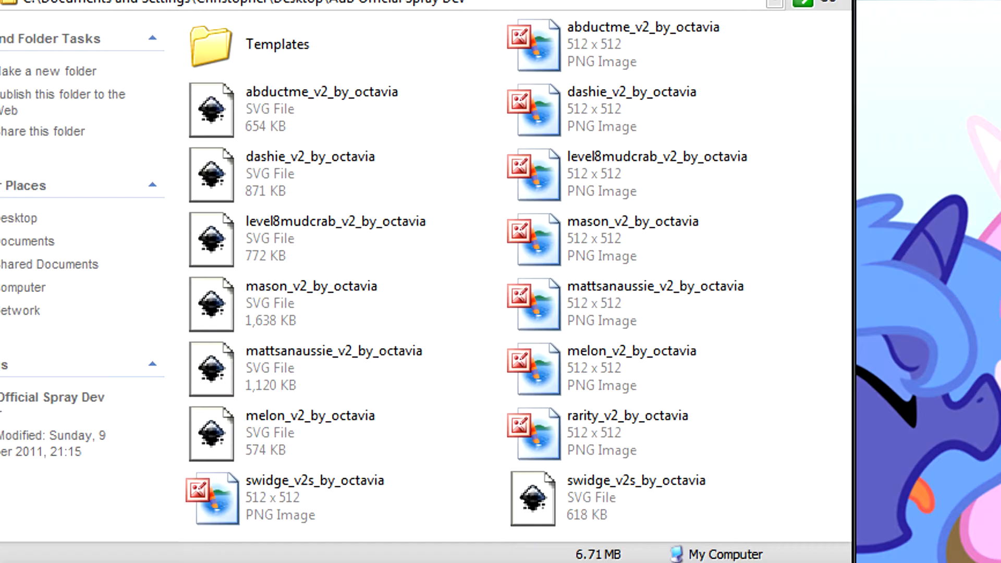
{"action": "left_click", "coordinate": [228, 79]}
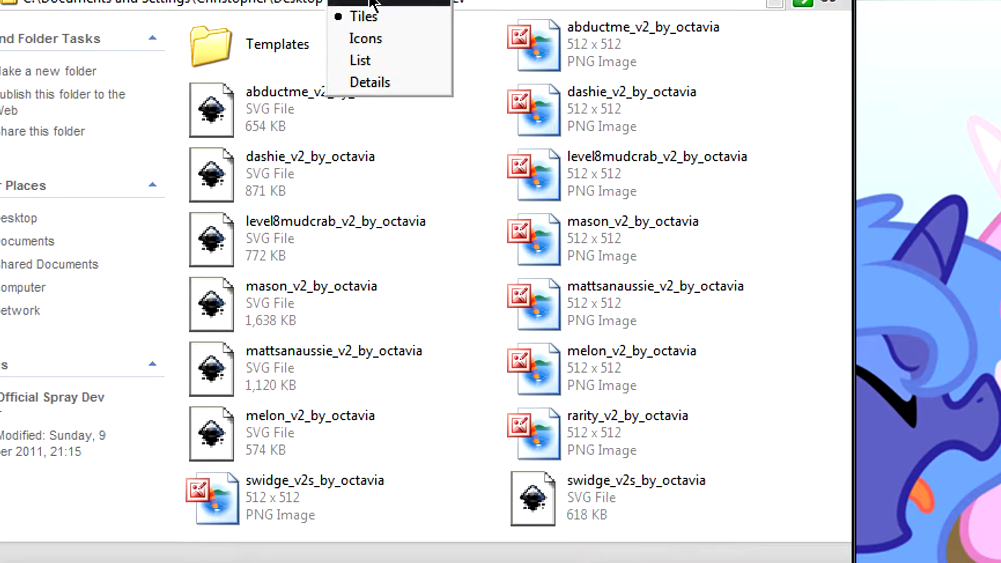
{"action": "left_click", "coordinate": [371, 4]}
{"action": "left_click", "coordinate": [220, 79]}
{"action": "left_click", "coordinate": [232, 103]}
Open the Templates folder and view the shadow image full-screen.
{"action": "left_click", "coordinate": [180, 120]}
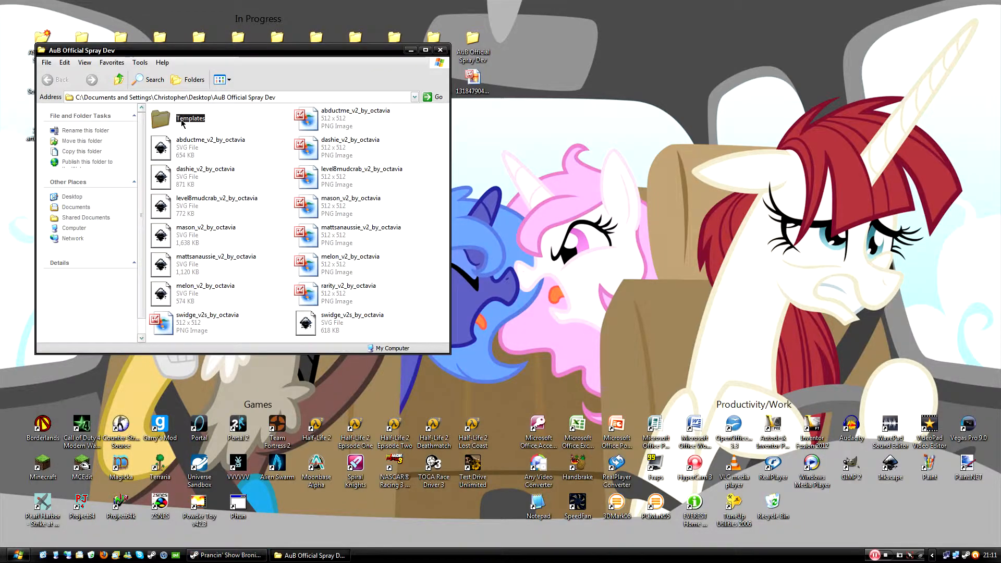
{"action": "double_click", "coordinate": [180, 119]}
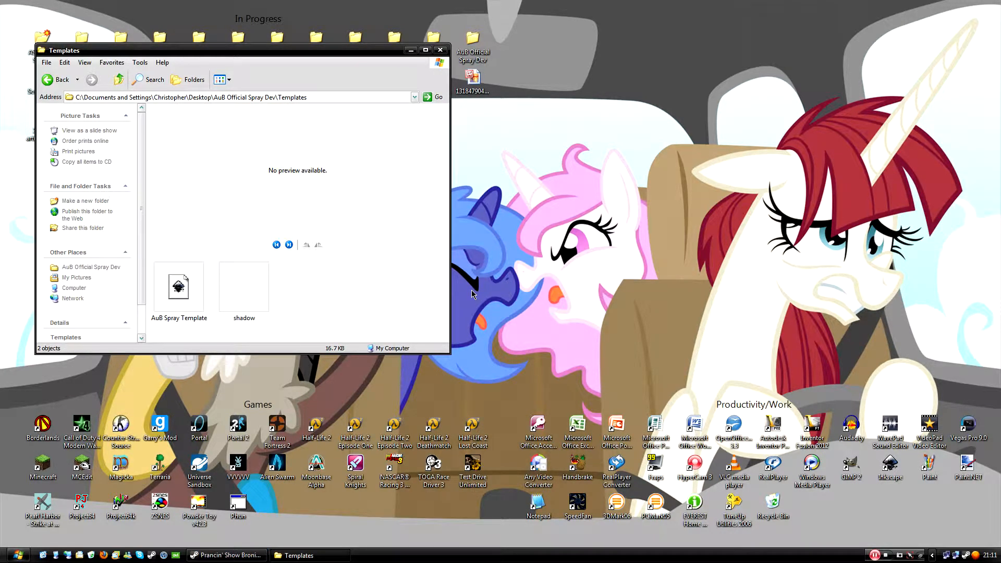
{"action": "double_click", "coordinate": [264, 289]}
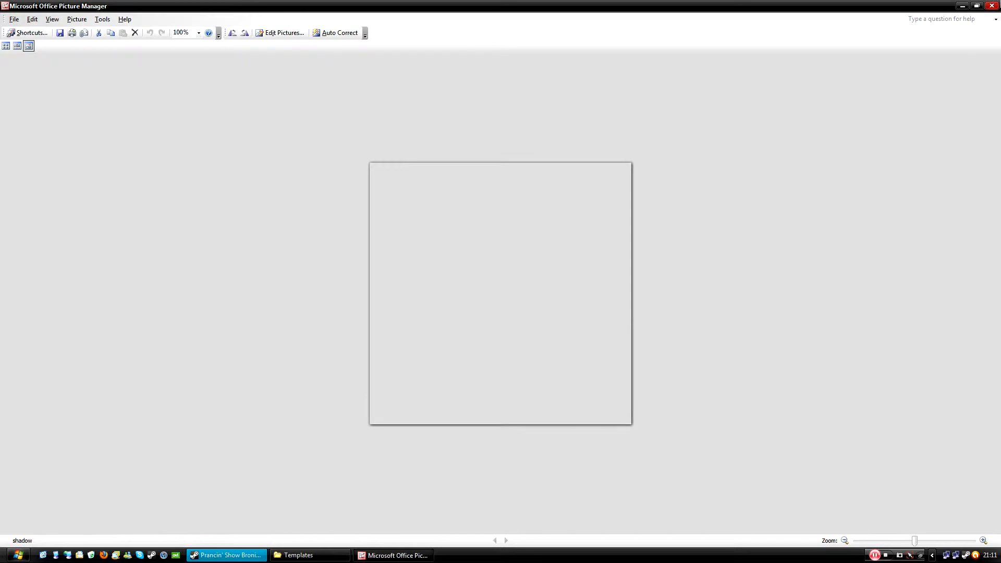
Close the shadow preview, open AuB Spray Template.svg in Inkscape, then minimize Inkscape.
{"action": "left_click", "coordinate": [992, 6]}
{"action": "double_click", "coordinate": [181, 297]}
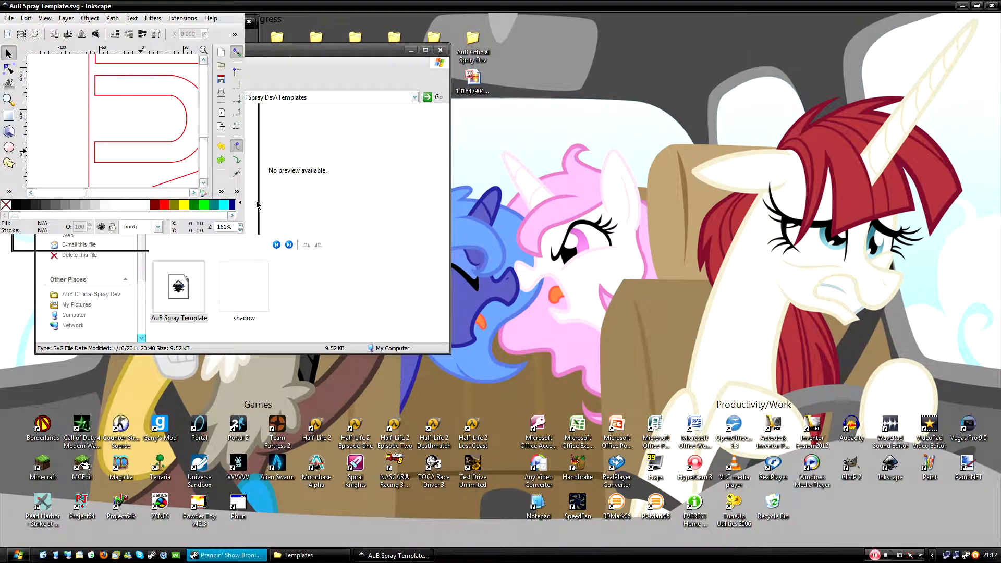
{"action": "scroll", "coordinate": [715, 302], "scroll_direction": "right", "scroll_amount": 10}
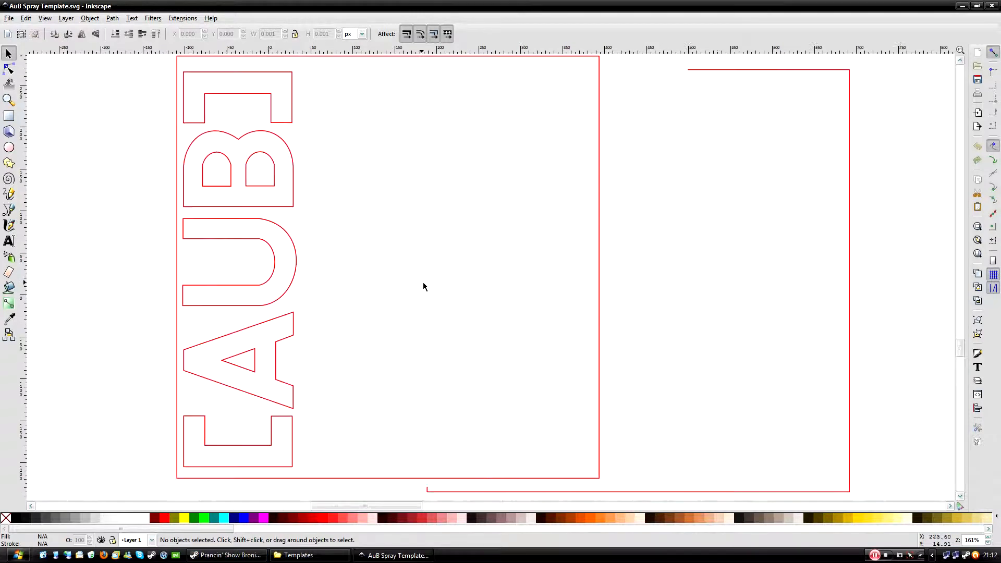
{"action": "scroll", "coordinate": [515, 370], "scroll_direction": "left", "scroll_amount": 1}
{"action": "scroll", "coordinate": [500, 375], "scroll_direction": "right", "scroll_amount": 1}
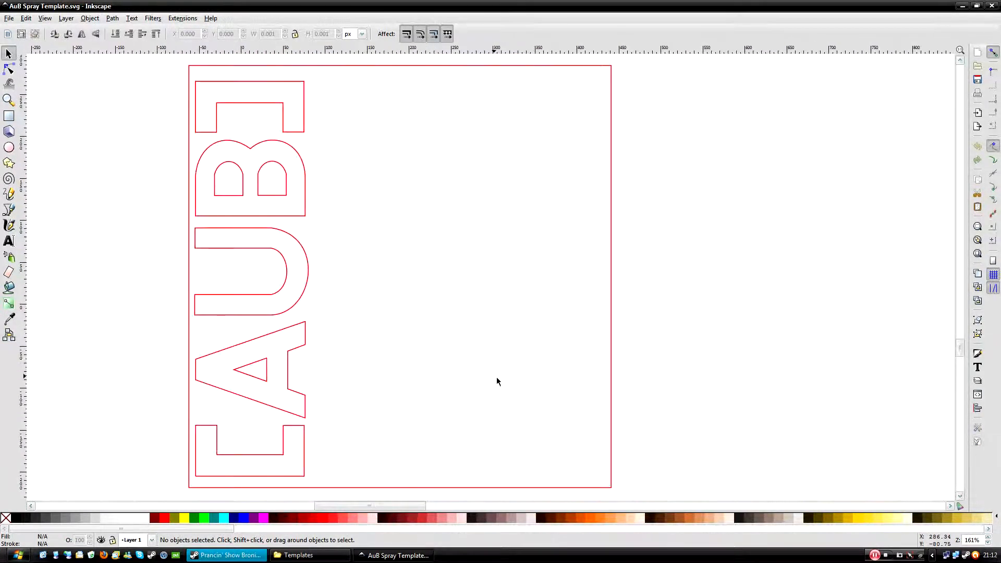
{"action": "left_click", "coordinate": [961, 7]}
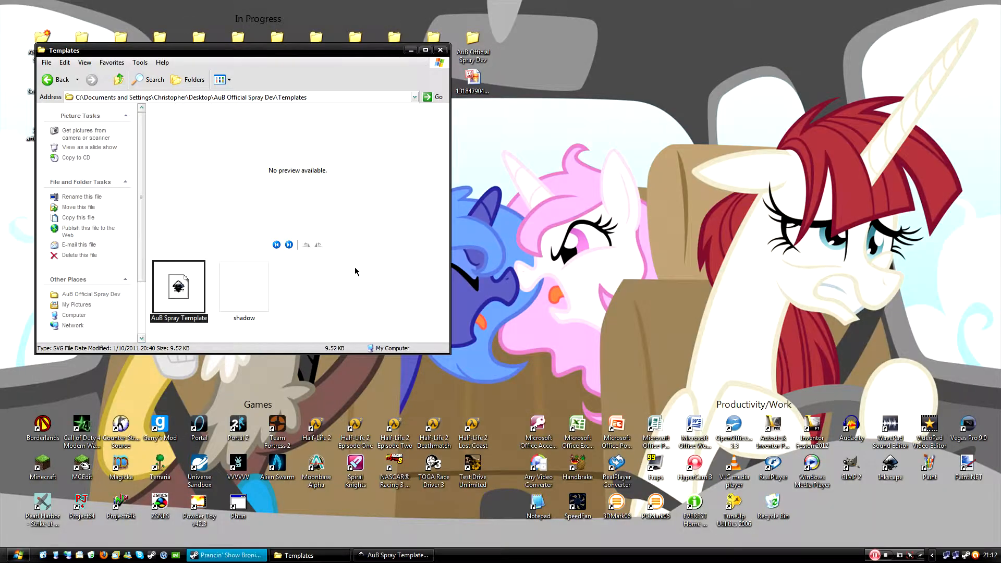
Move the Templates window lower and open the Google home page in Firefox.
{"action": "mouse_move", "coordinate": [391, 51]}
{"action": "left_mouse_down"}
{"action": "mouse_move", "coordinate": [461, 71]}
{"action": "mouse_move", "coordinate": [370, 66]}
{"action": "mouse_move", "coordinate": [399, 68]}
{"action": "left_mouse_up"}
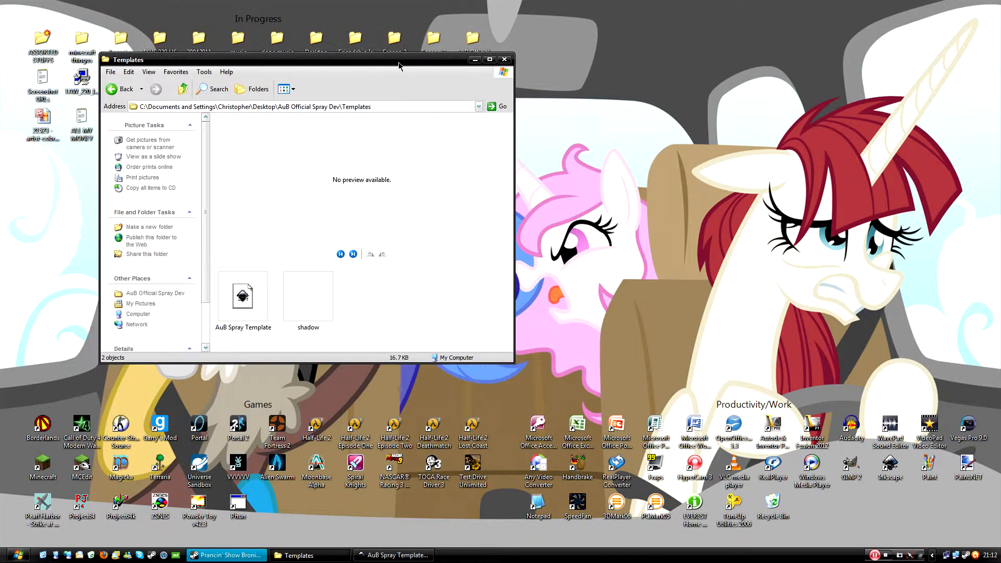
{"action": "left_click", "coordinate": [146, 557]}
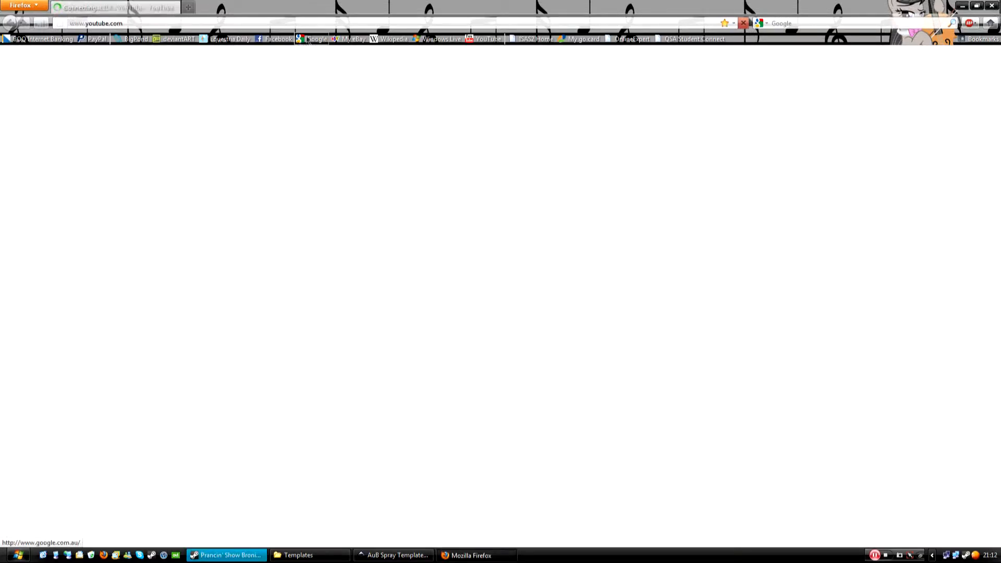
{"action": "left_click", "coordinate": [309, 41]}
Search Google Images for 'lyra cutie mark' filtered to Large images.
{"action": "left_click", "coordinate": [59, 54]}
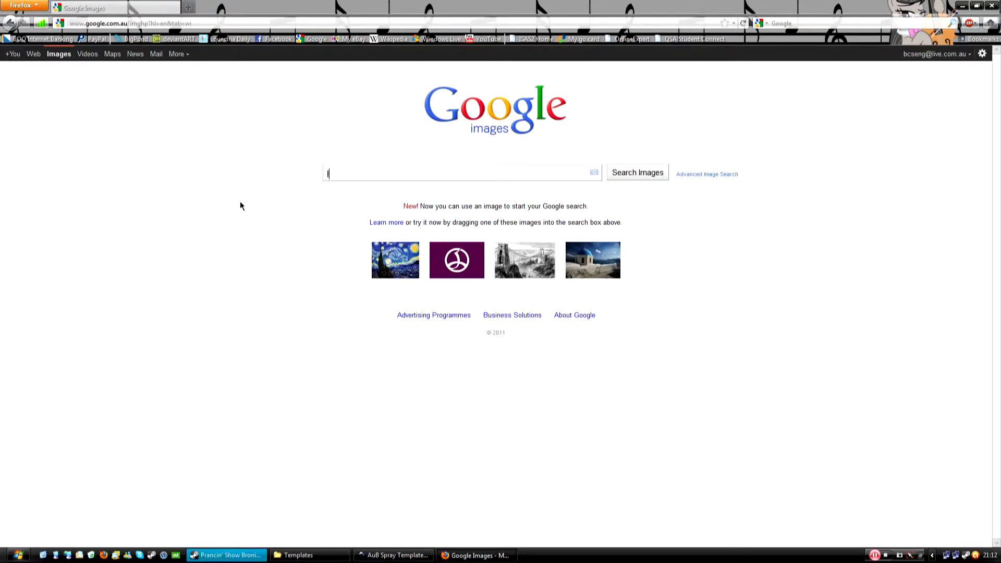
{"action": "type", "text": "lyra cutie mark"}
{"action": "key", "text": "Return"}
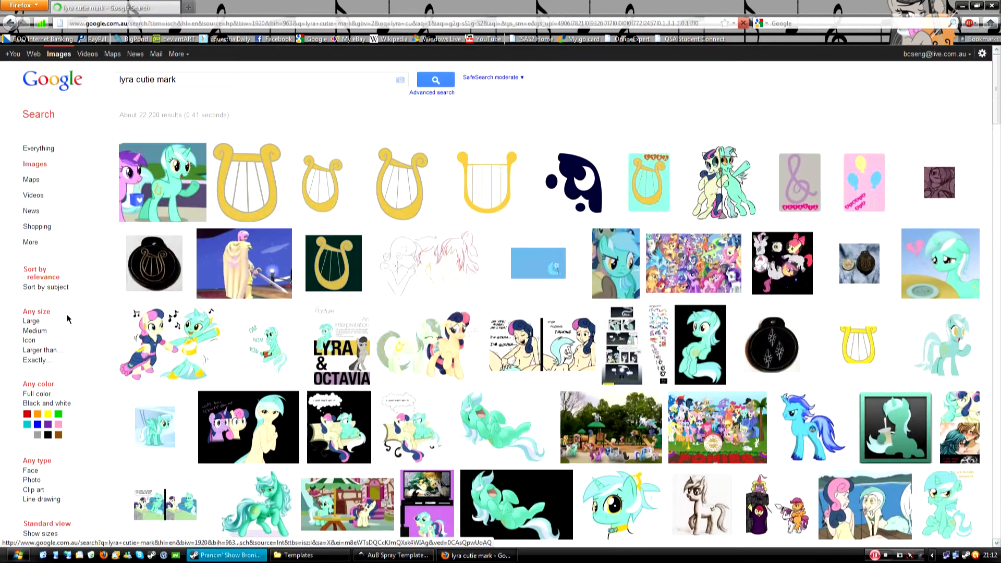
{"action": "left_click", "coordinate": [32, 320]}
Save the full-size yellow lyre result to the desktop.
{"action": "left_click", "coordinate": [152, 210]}
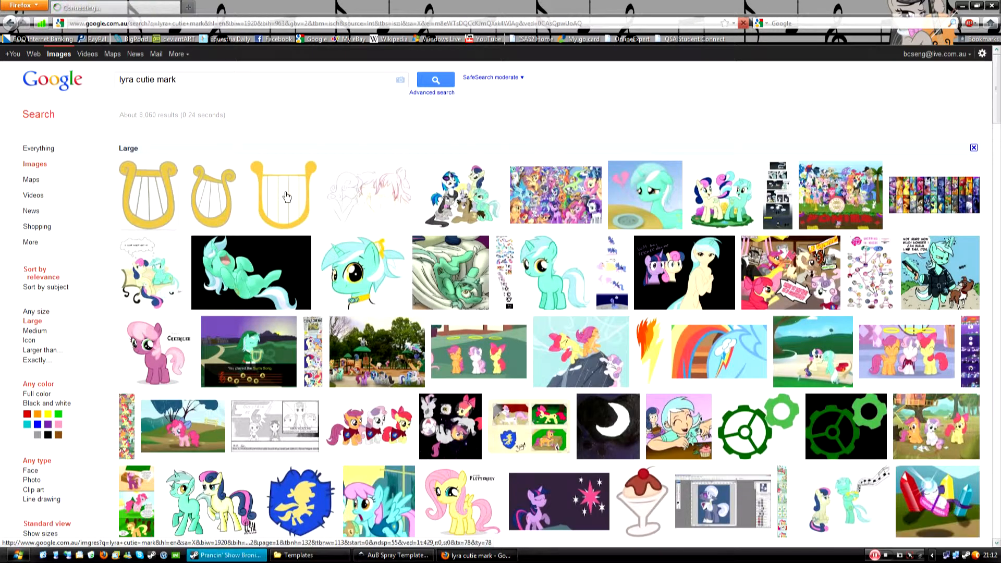
{"action": "right_click", "coordinate": [284, 250]}
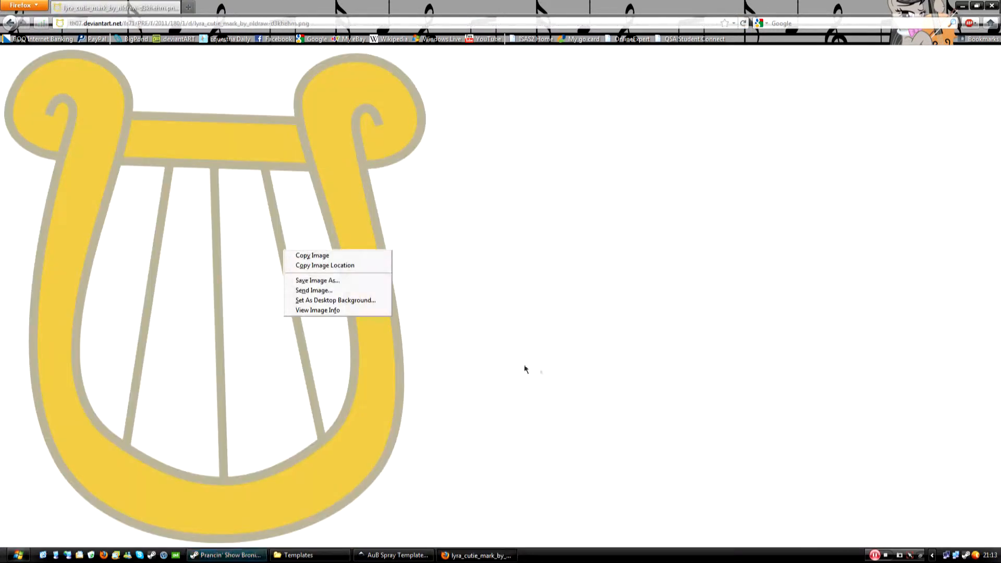
{"action": "left_click", "coordinate": [313, 277]}
{"action": "left_click", "coordinate": [268, 193]}
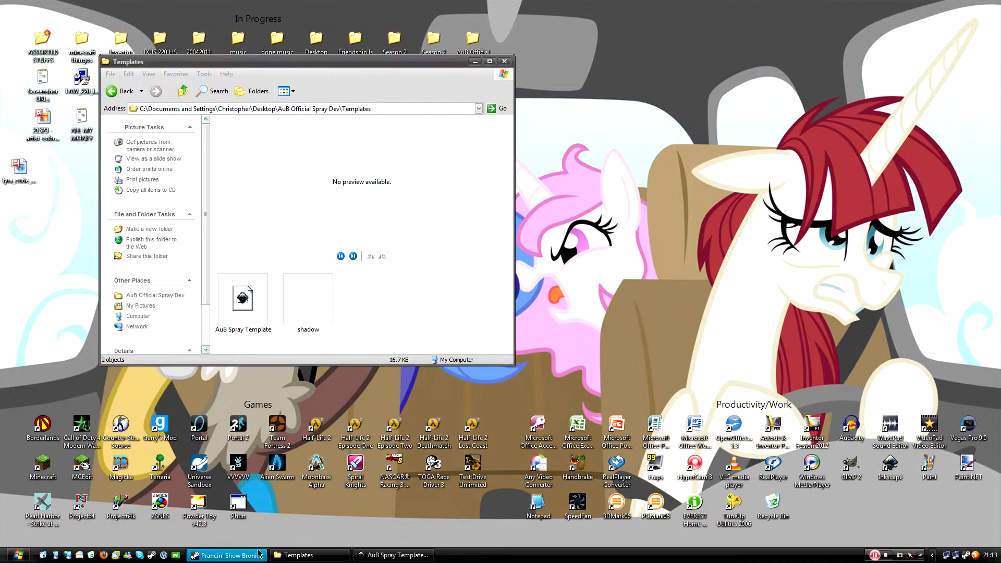
Bring up the Steam group chat briefly, then hide it again.
{"action": "left_click", "coordinate": [228, 554]}
{"action": "left_click", "coordinate": [592, 390]}
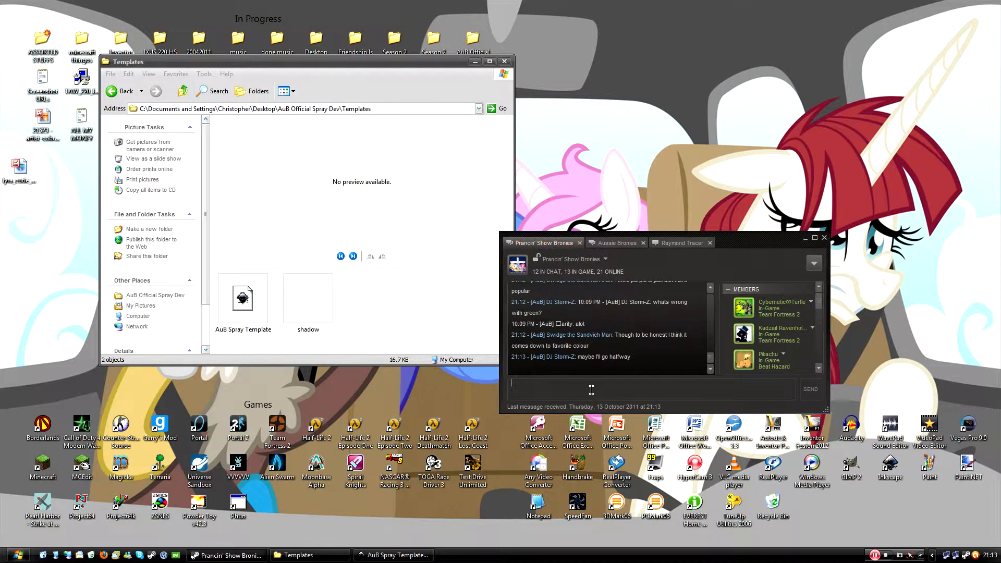
{"action": "left_click", "coordinate": [806, 238]}
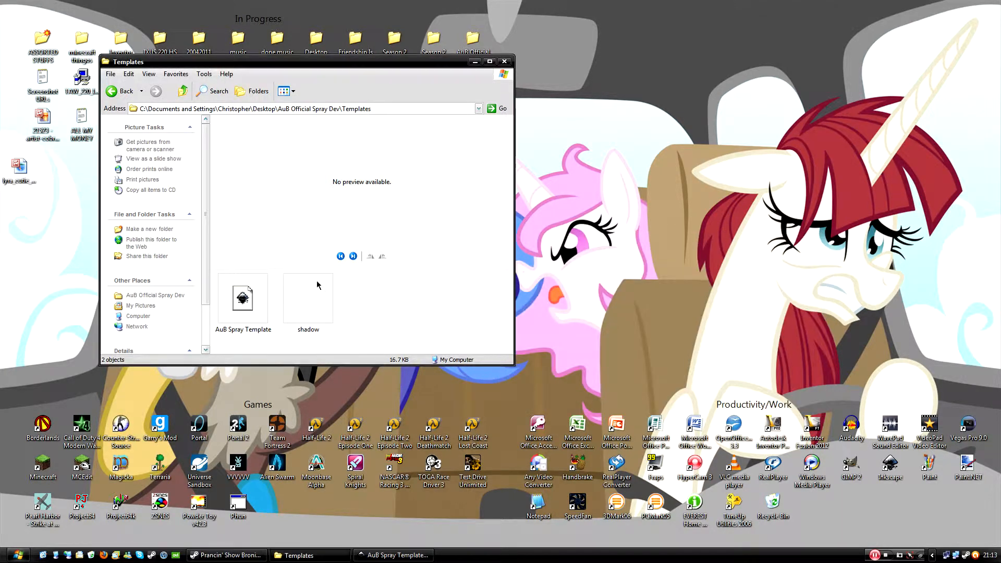
Reopen Templates, place the lyra_cutie icon beside 21523, and open the Lyra picture.
{"action": "left_click", "coordinate": [112, 91]}
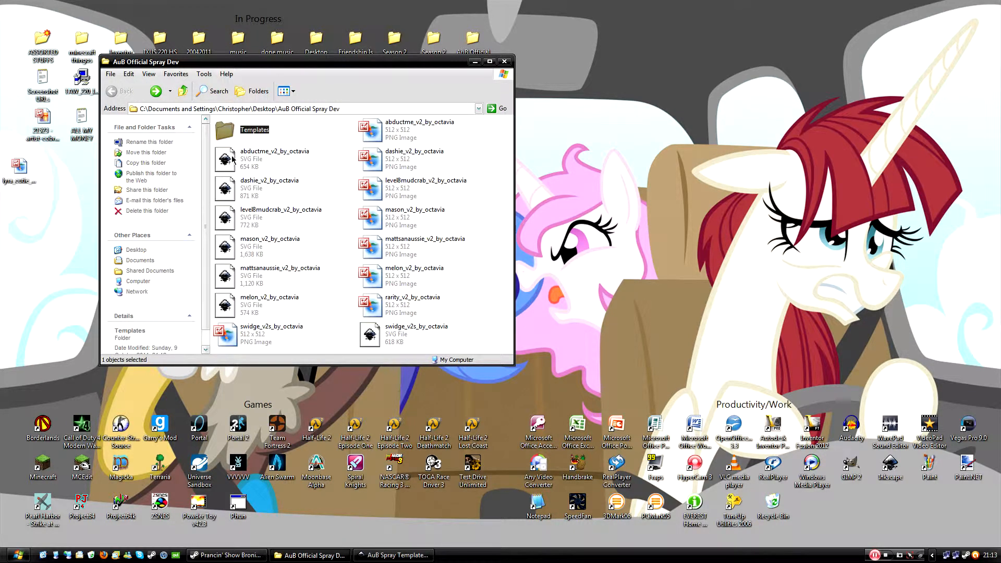
{"action": "double_click", "coordinate": [229, 129]}
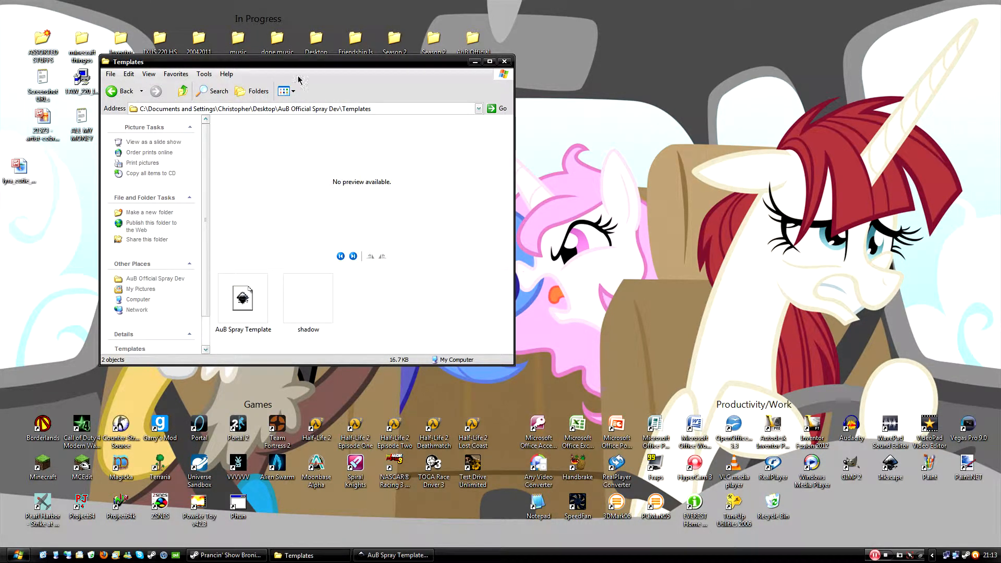
{"action": "left_click_drag", "start_coordinate": [62, 124], "coordinate": [76, 121]}
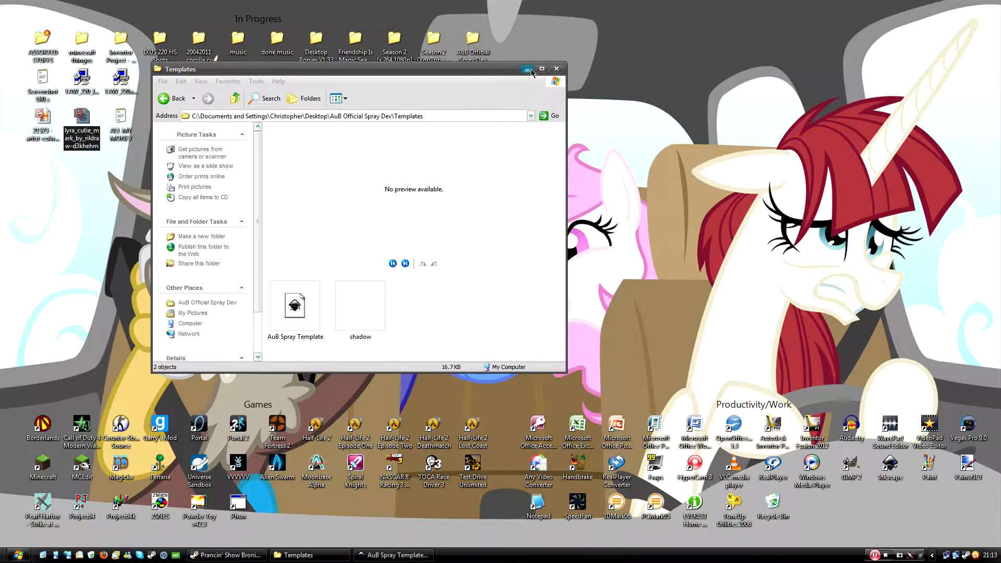
{"action": "left_click", "coordinate": [320, 280]}
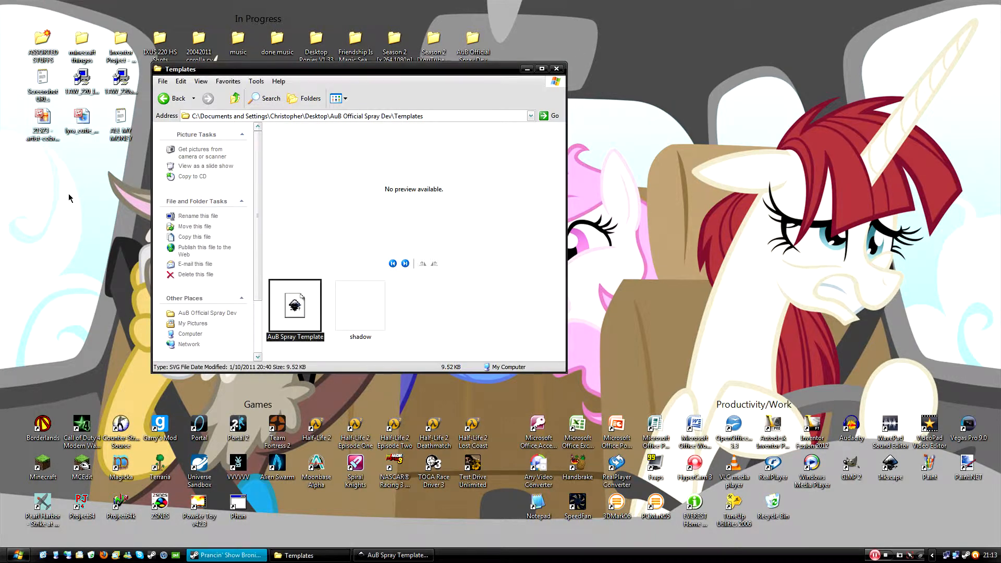
{"action": "double_click", "coordinate": [39, 124]}
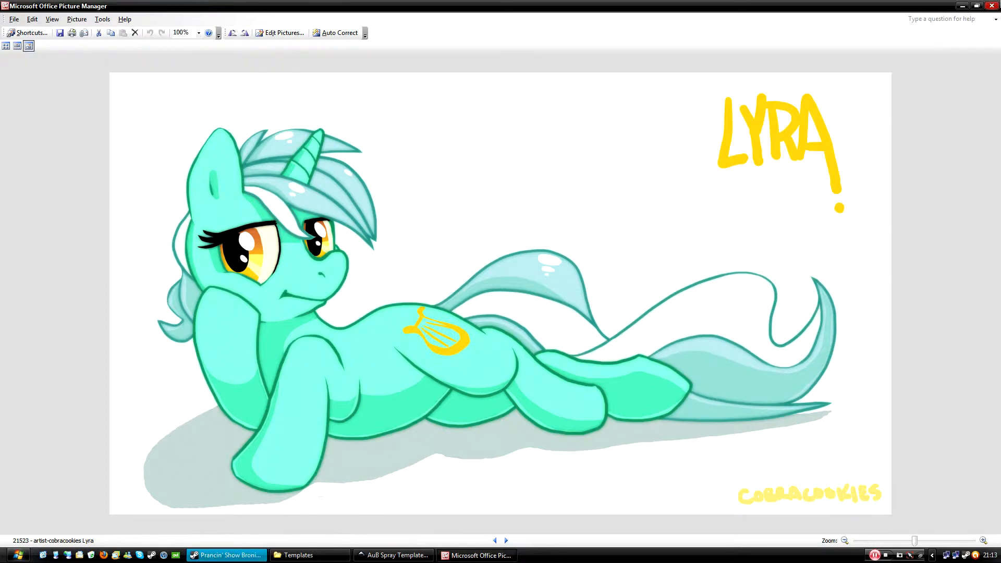
Close Picture Manager and open the 21523 Lyra picture in Paint.NET via Open With.
{"action": "left_click", "coordinate": [991, 6]}
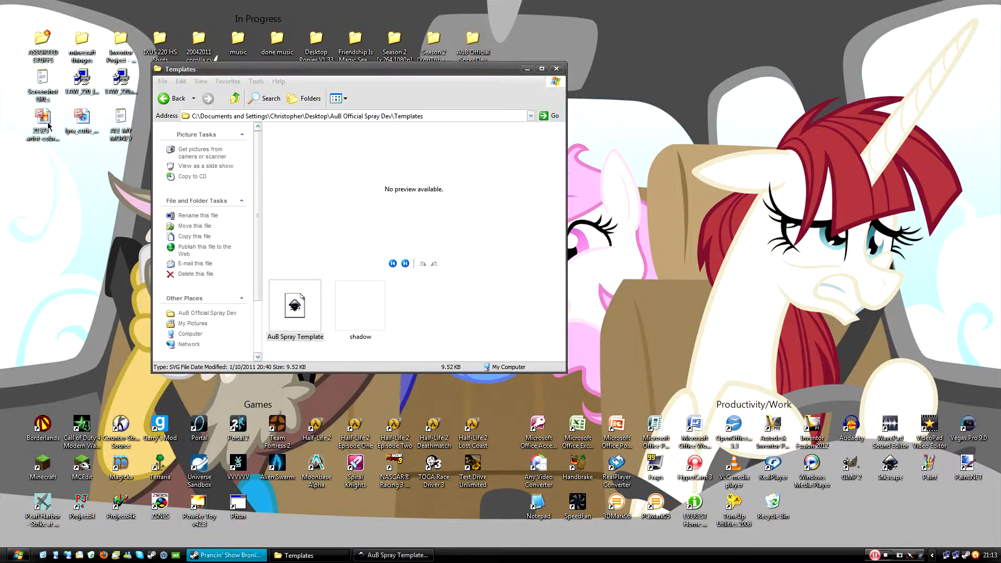
{"action": "right_click", "coordinate": [48, 125]}
{"action": "mouse_move", "coordinate": [179, 231]}
{"action": "left_click", "coordinate": [281, 256]}
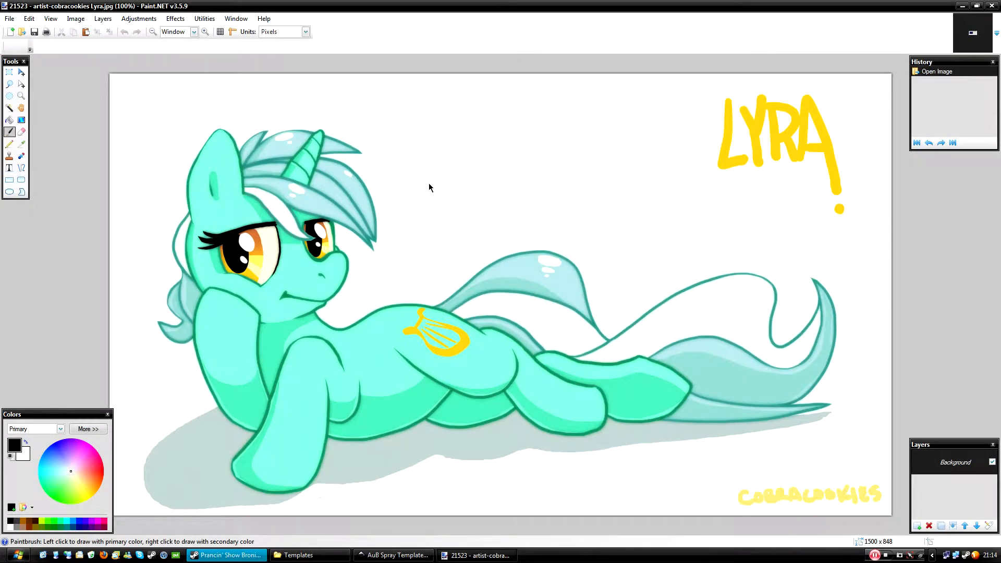
Save the picture as PNG named lyra_raymond and set the Paint.NET update to install on exit.
{"action": "left_click", "coordinate": [10, 18]}
{"action": "left_click", "coordinate": [46, 102]}
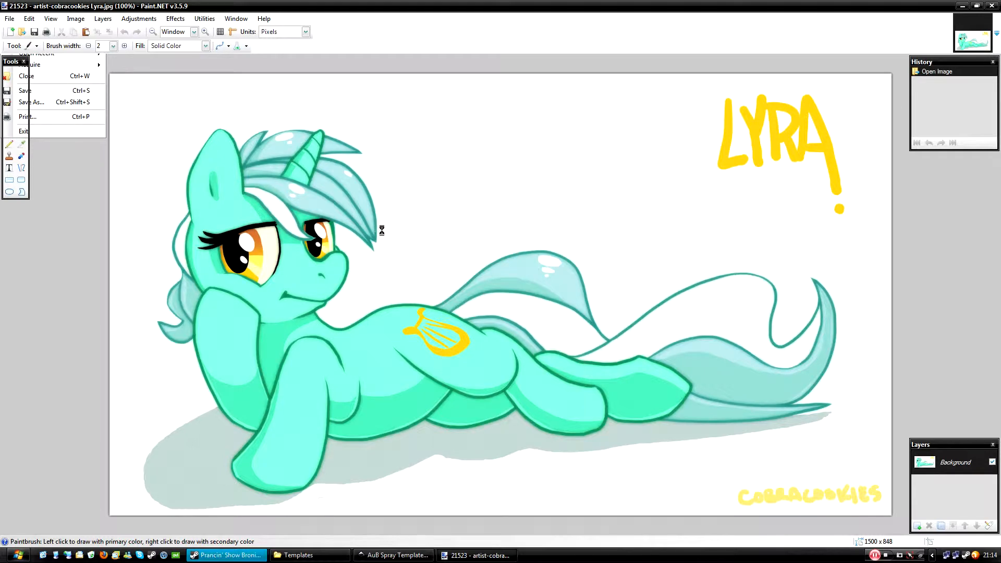
{"action": "type", "text": "lyra_r"}
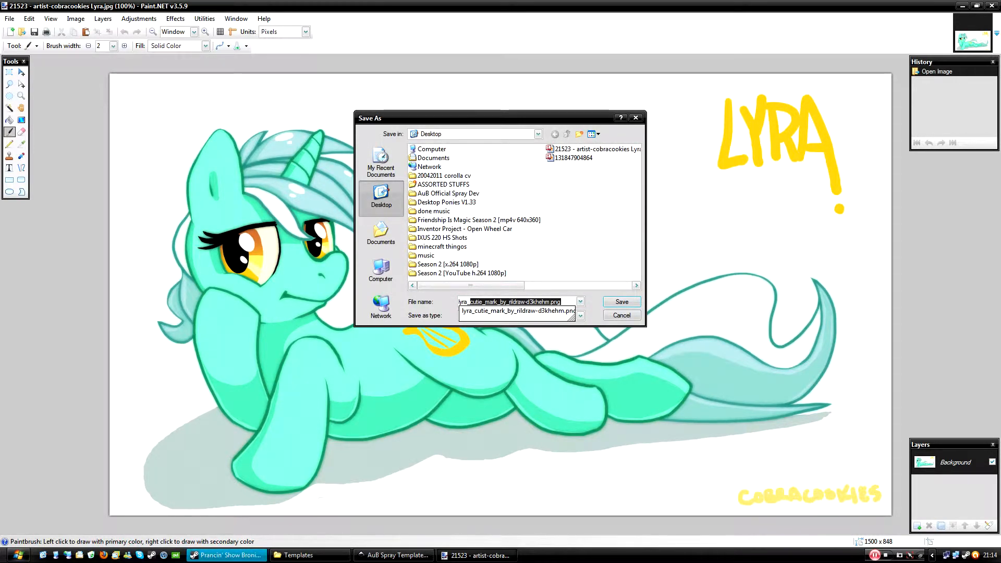
{"action": "type", "text": "aymond"}
{"action": "left_click", "coordinate": [580, 316]}
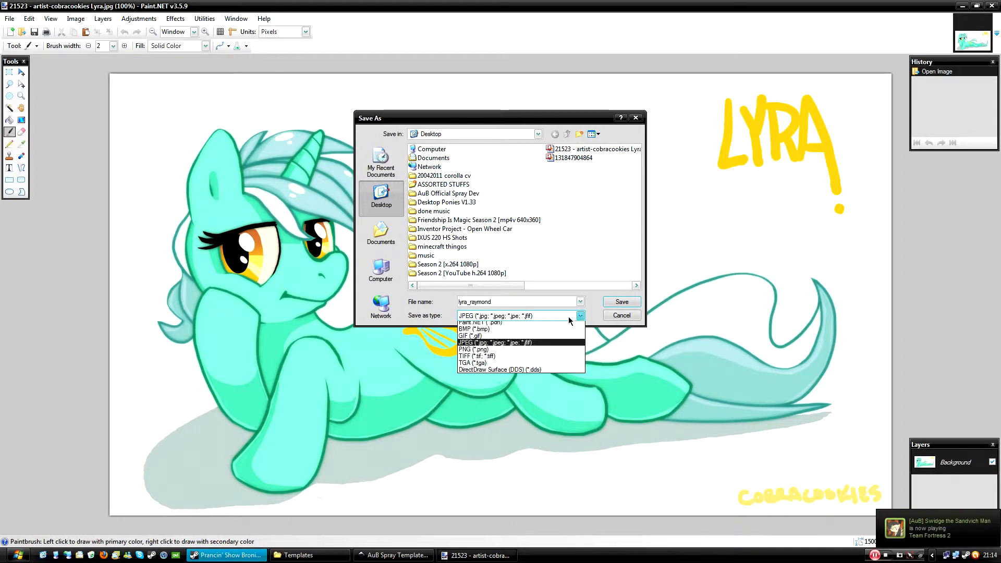
{"action": "left_click", "coordinate": [481, 352]}
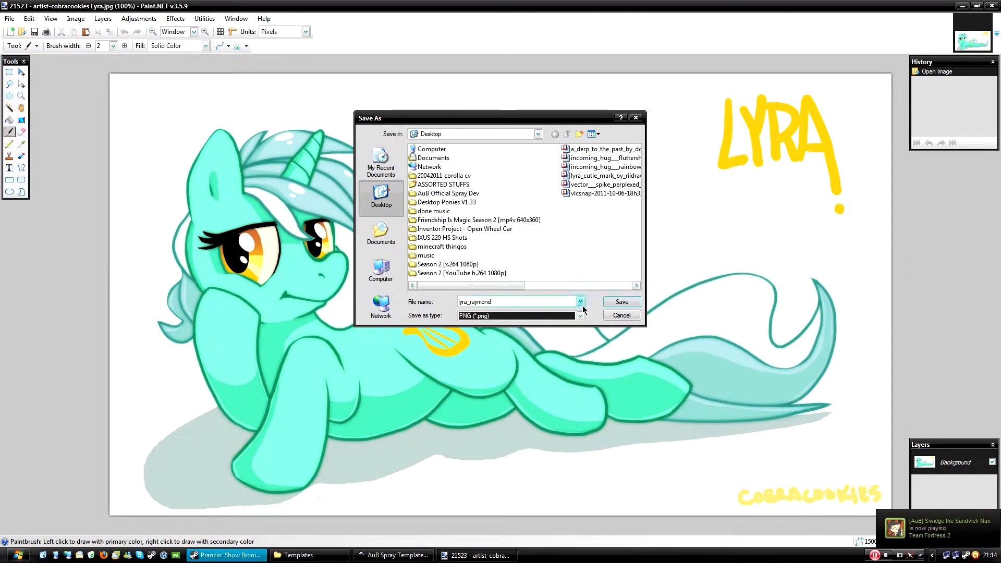
{"action": "left_click", "coordinate": [618, 301]}
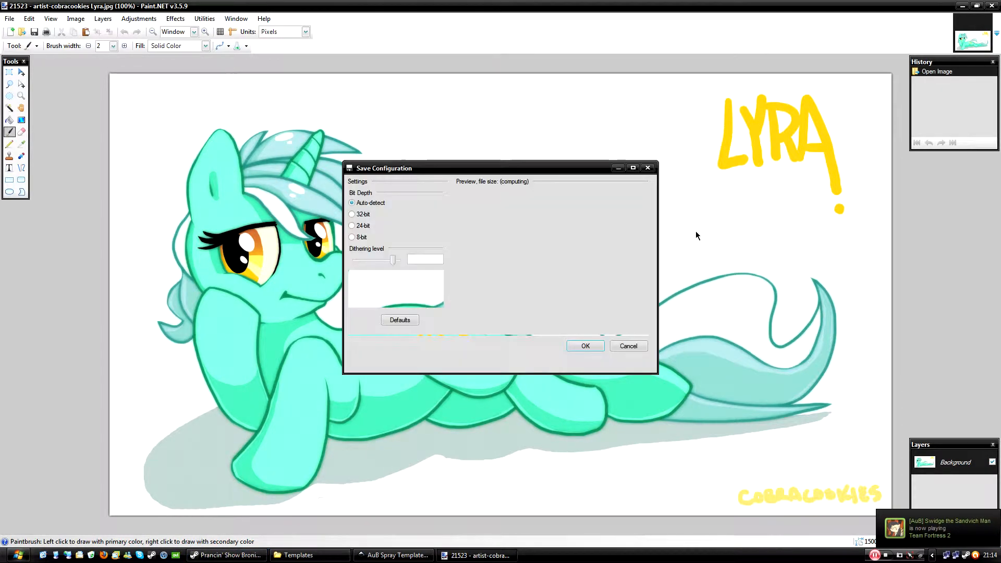
{"action": "left_click", "coordinate": [577, 363]}
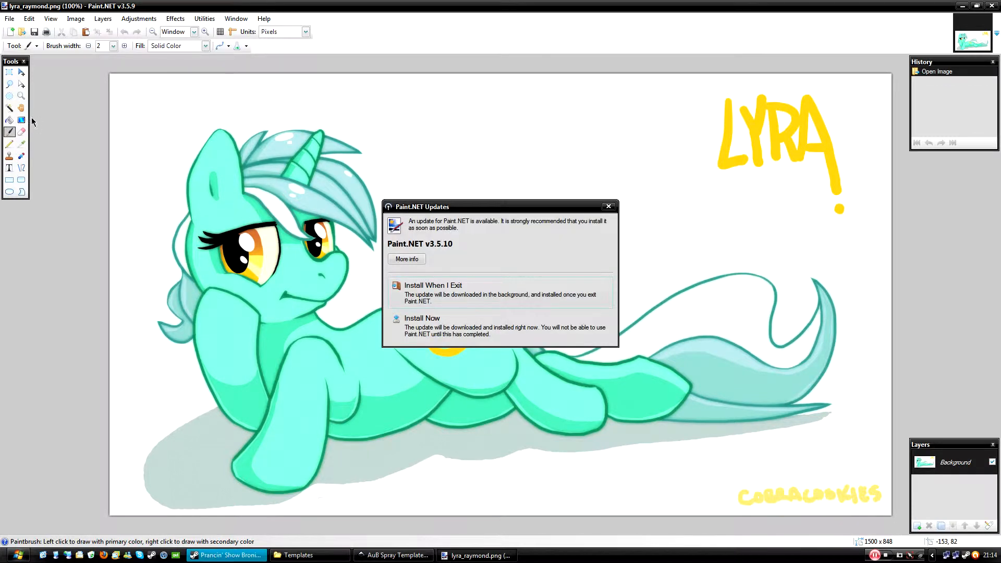
{"action": "left_click", "coordinate": [455, 290]}
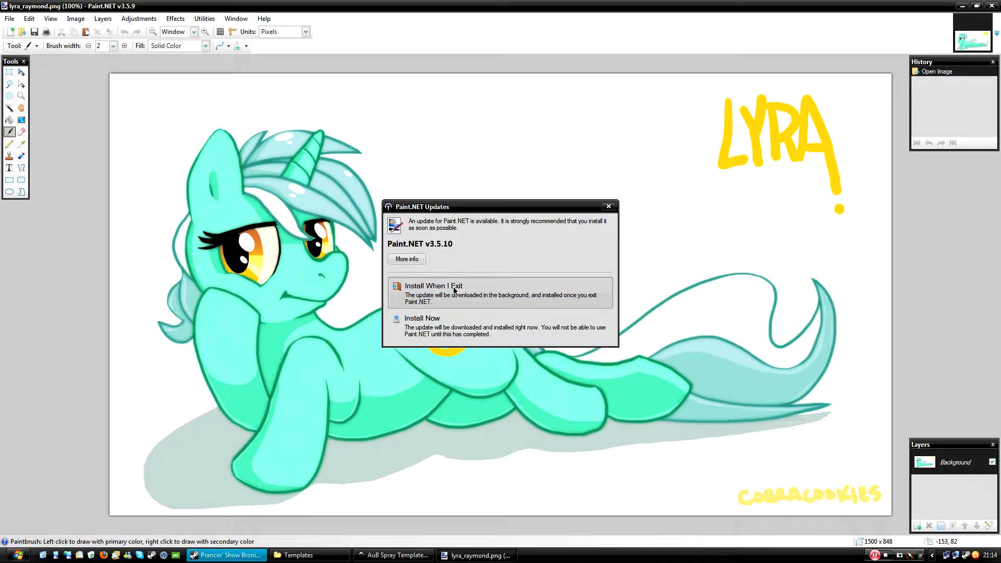
{"action": "left_click", "coordinate": [9, 108]}
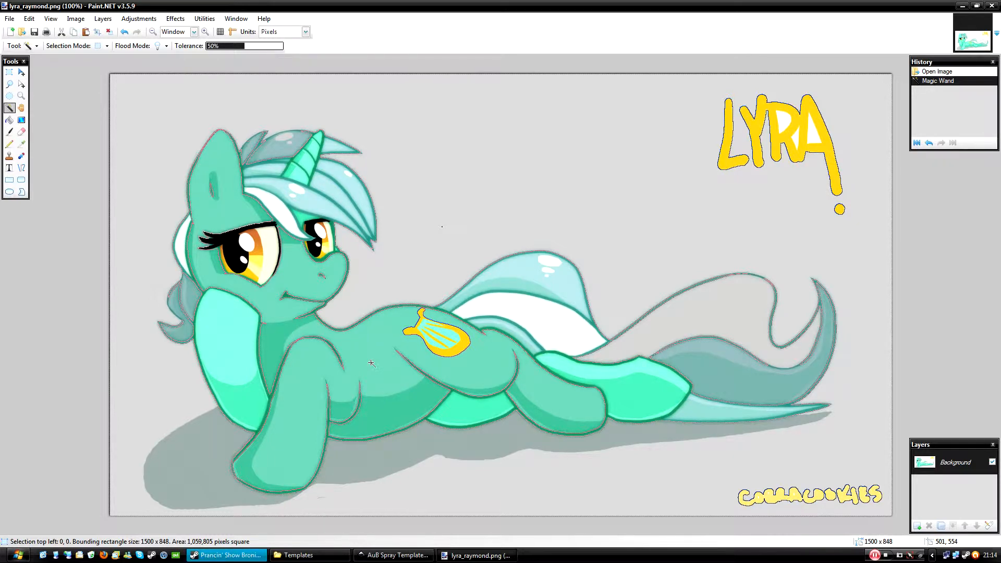
Erase the white background around the pony to transparency, undoing an over-large first deletion.
{"action": "key", "text": "Delete"}
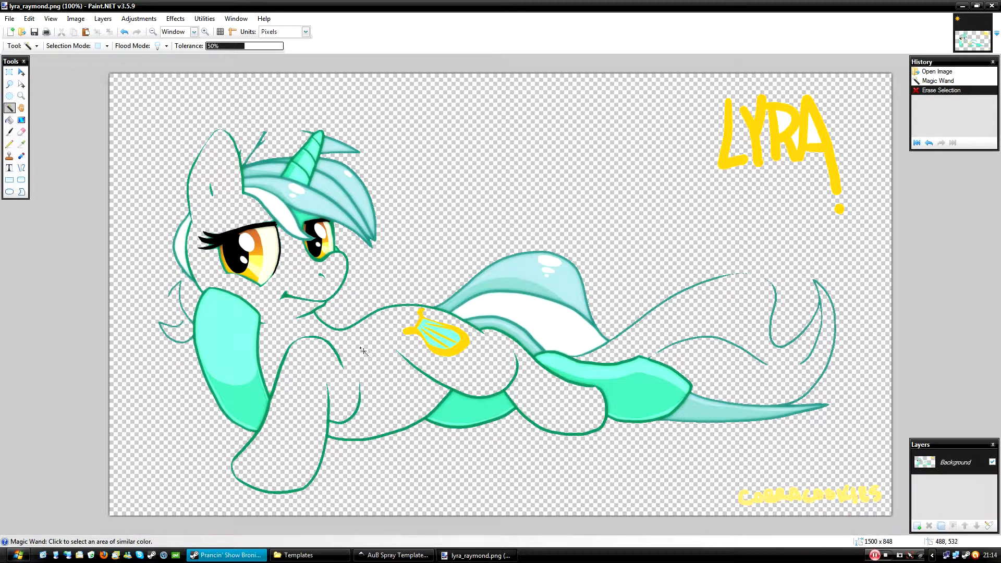
{"action": "key", "text": "ctrl+z"}
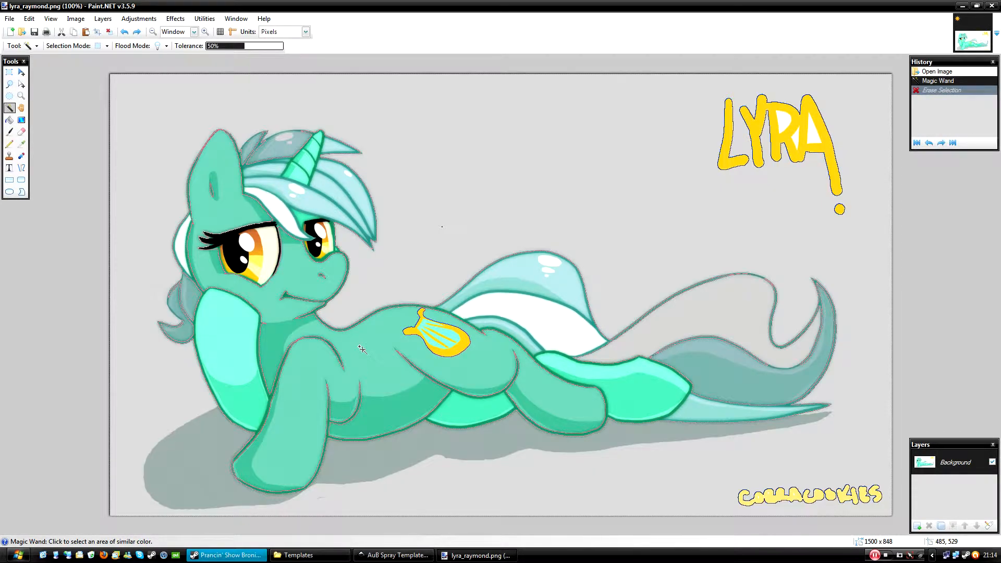
{"action": "key", "text": "ctrl+d"}
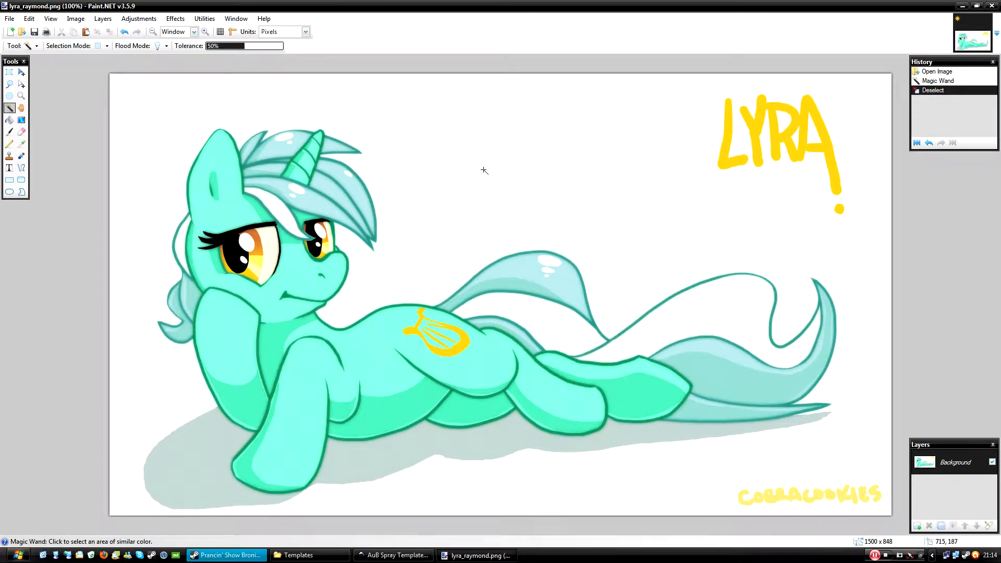
{"action": "left_click", "coordinate": [484, 166]}
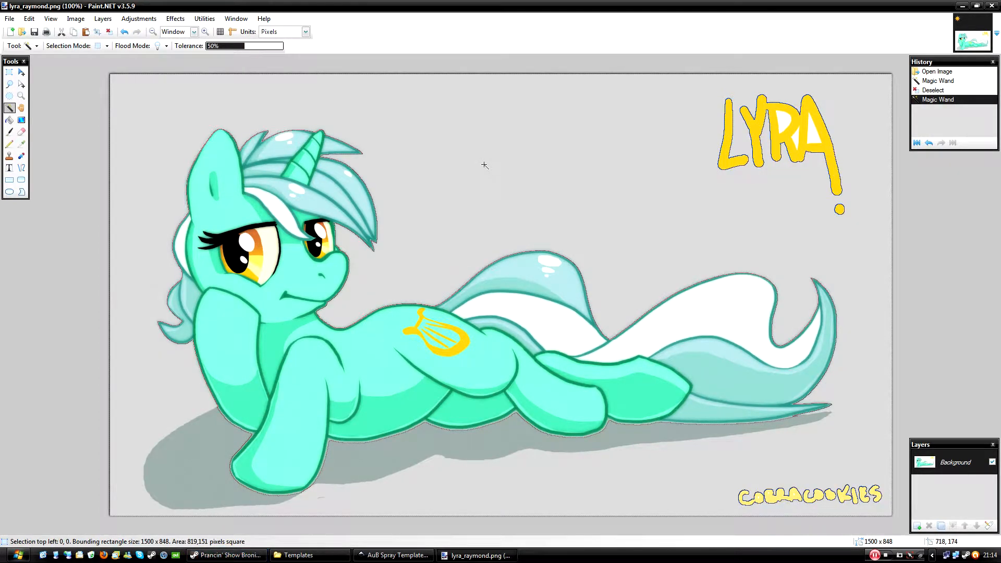
{"action": "key", "text": "Delete"}
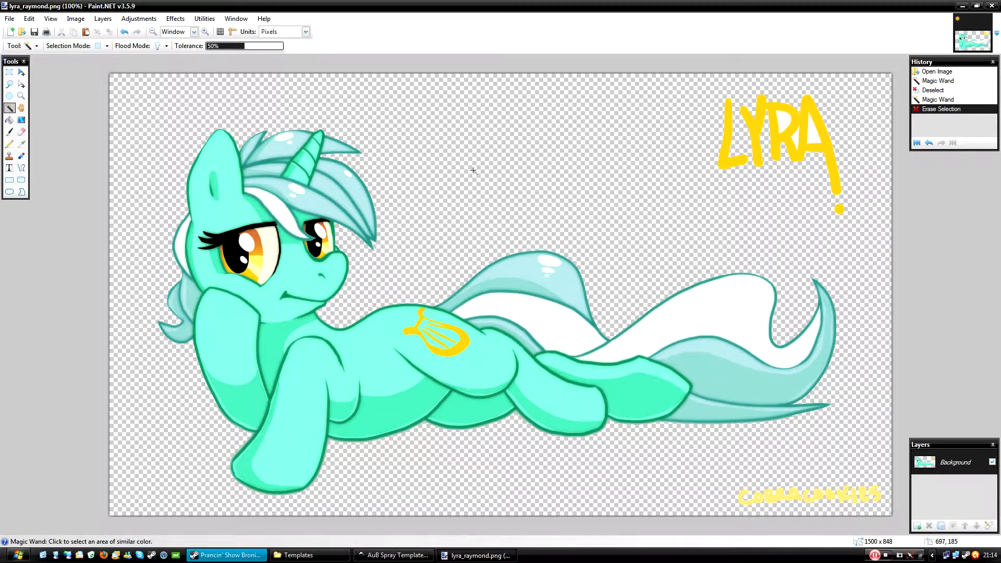
Delete the LYRA lettering and the bottom-right signature with rectangle selections, then save.
{"action": "left_click", "coordinate": [9, 72]}
{"action": "left_click_drag", "start_coordinate": [654, 81], "coordinate": [868, 227]}
{"action": "key", "text": "Delete"}
{"action": "left_click_drag", "start_coordinate": [702, 468], "coordinate": [893, 516]}
{"action": "key", "text": "Delete"}
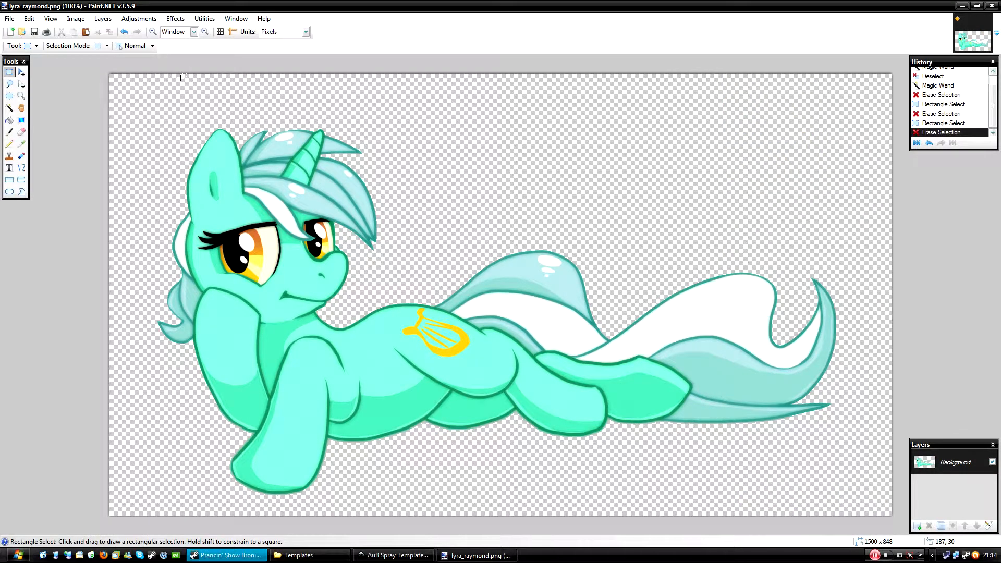
{"action": "left_click", "coordinate": [35, 32]}
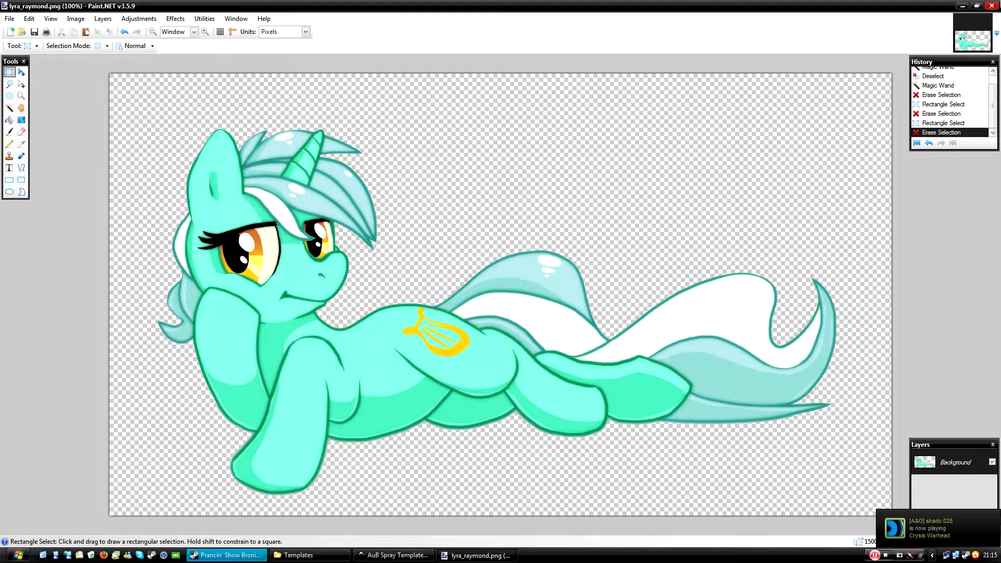
Close Paint.NET and import the lyre cutie mark PNG into the Inkscape template as embedded.
{"action": "left_click", "coordinate": [992, 6]}
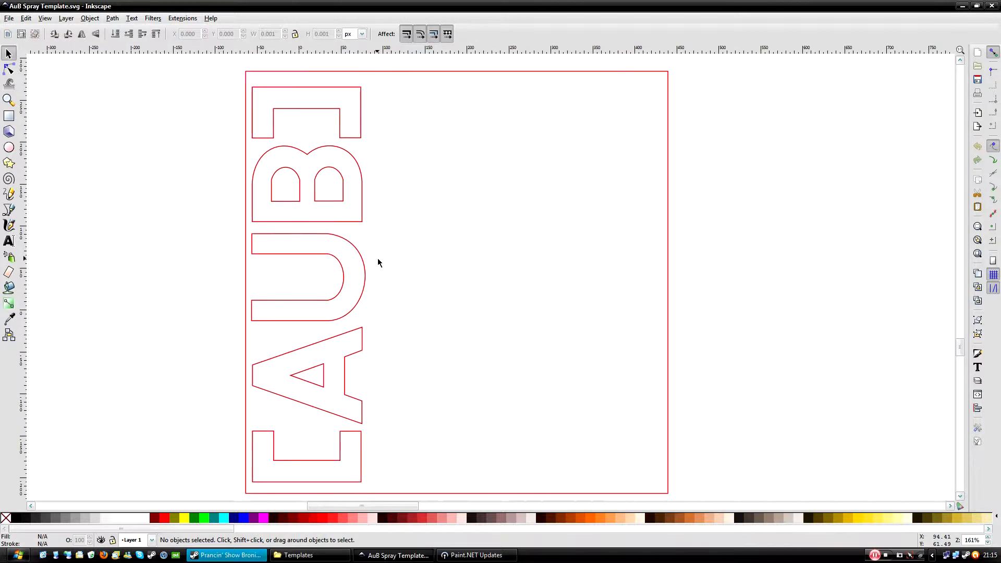
{"action": "left_click", "coordinate": [9, 18]}
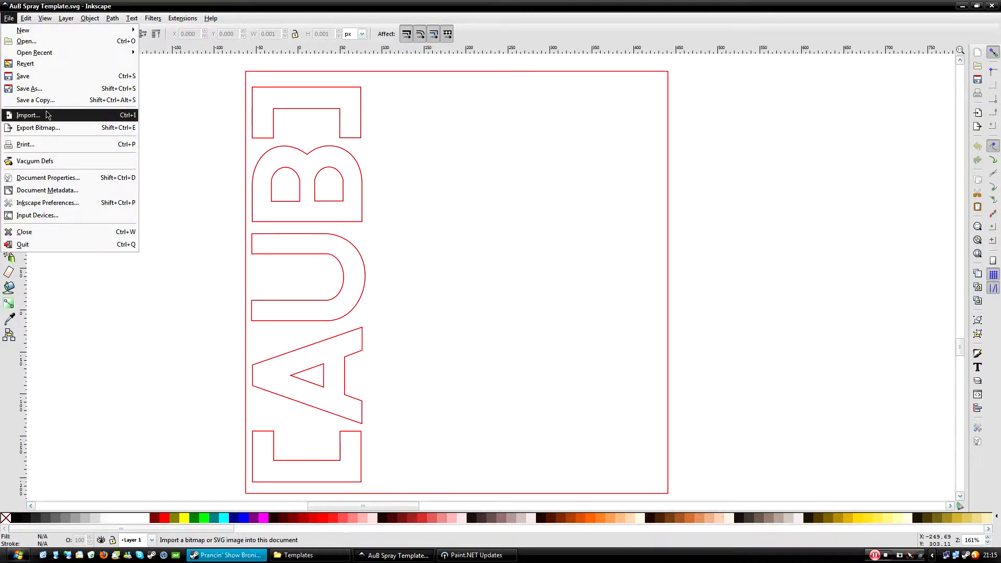
{"action": "left_click", "coordinate": [532, 250]}
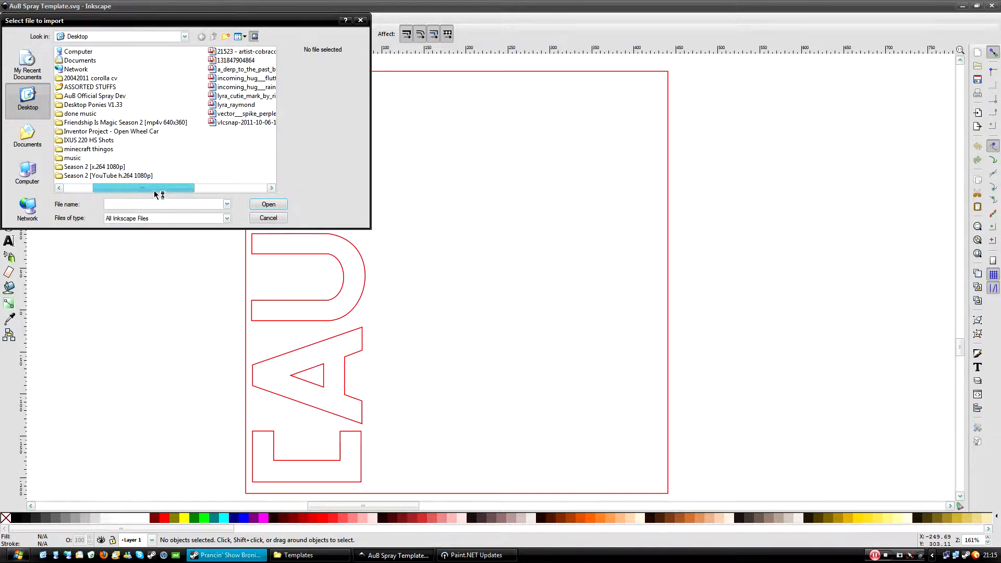
{"action": "left_click", "coordinate": [252, 97]}
{"action": "left_click", "coordinate": [268, 204]}
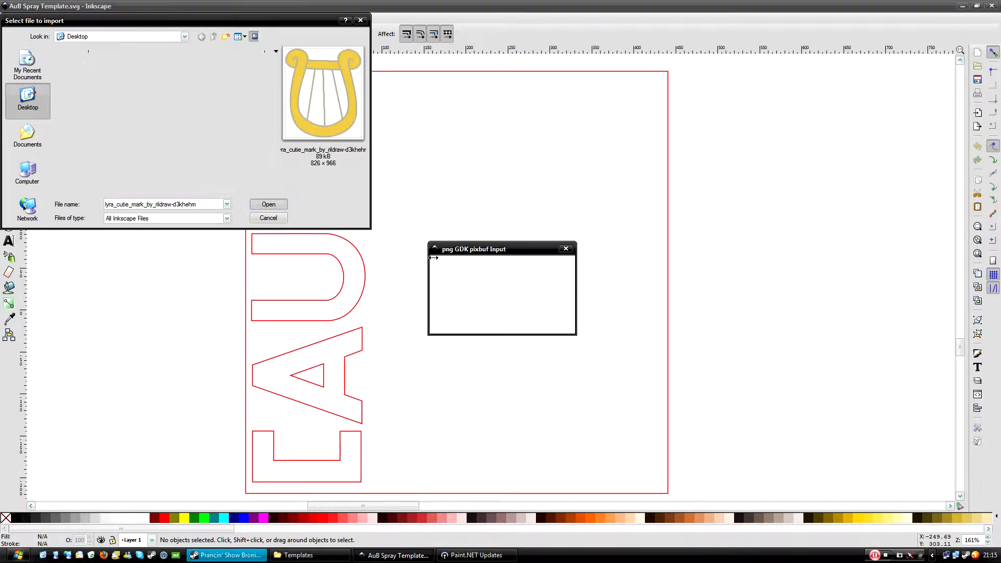
{"action": "left_click", "coordinate": [549, 323]}
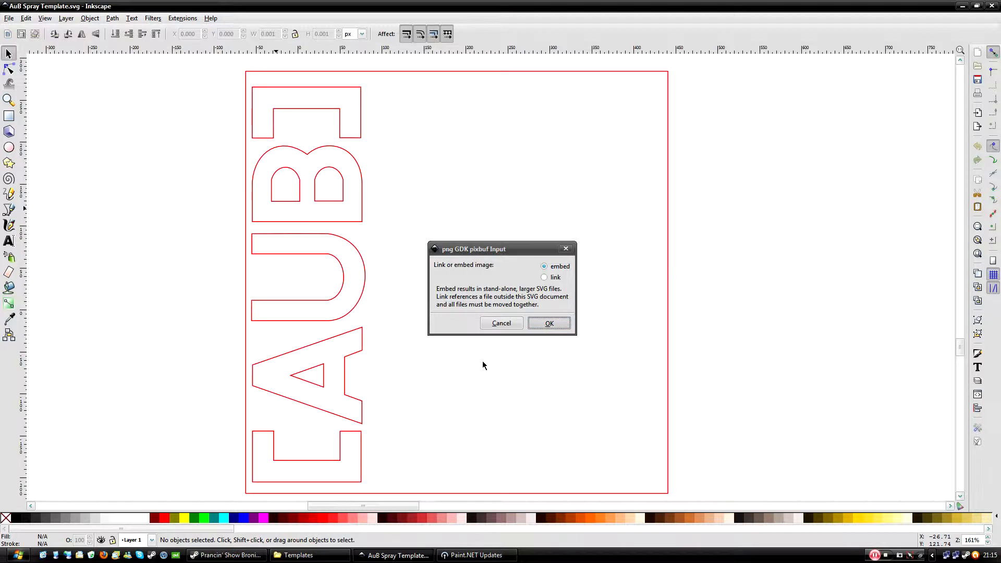
Scale the lyre to 369.505 × 432.133 px and position it inside the red square frame.
{"action": "scroll", "coordinate": [492, 342], "scroll_direction": "down", "scroll_amount": 2}
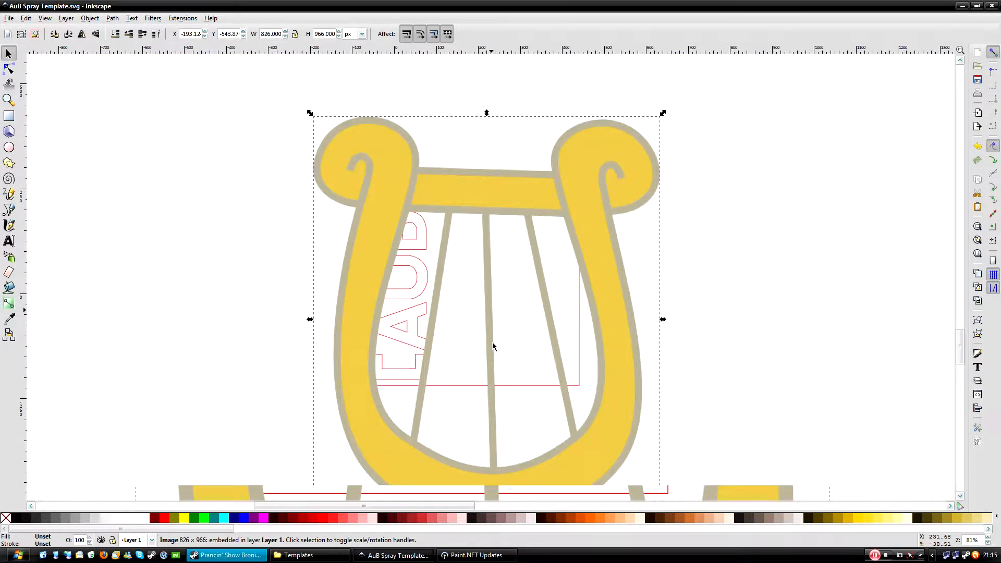
{"action": "left_click_drag", "start_coordinate": [376, 212], "coordinate": [322, 148]}
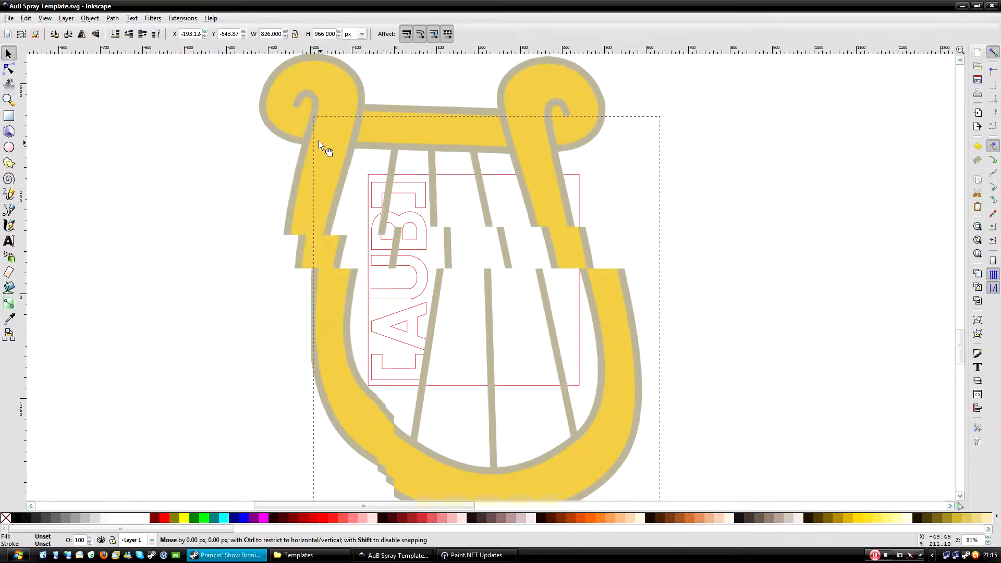
{"action": "left_click_drag", "start_coordinate": [608, 462], "coordinate": [374, 262]}
{"action": "left_click_drag", "start_coordinate": [353, 163], "coordinate": [447, 319]}
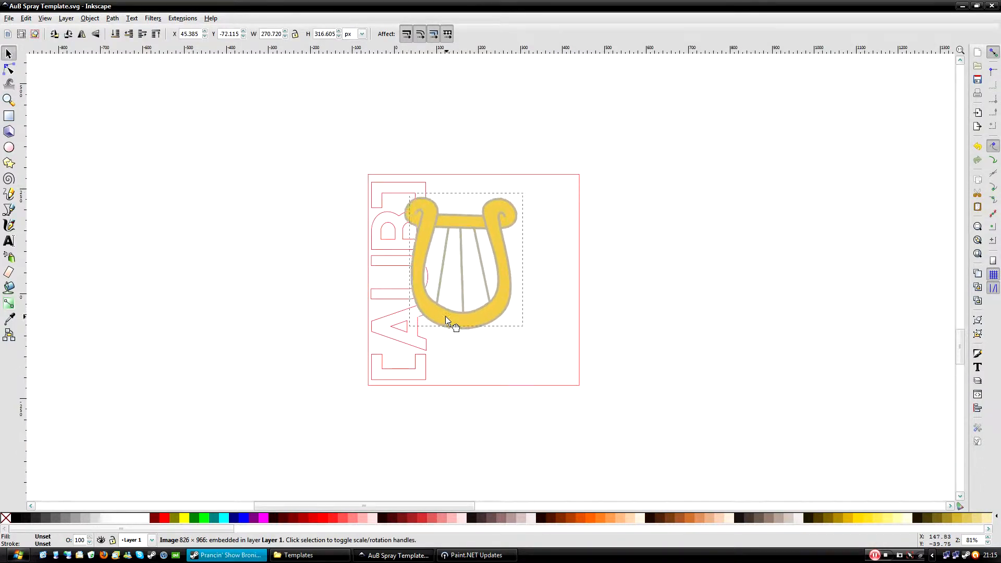
{"action": "left_click_drag", "start_coordinate": [520, 338], "coordinate": [577, 386]}
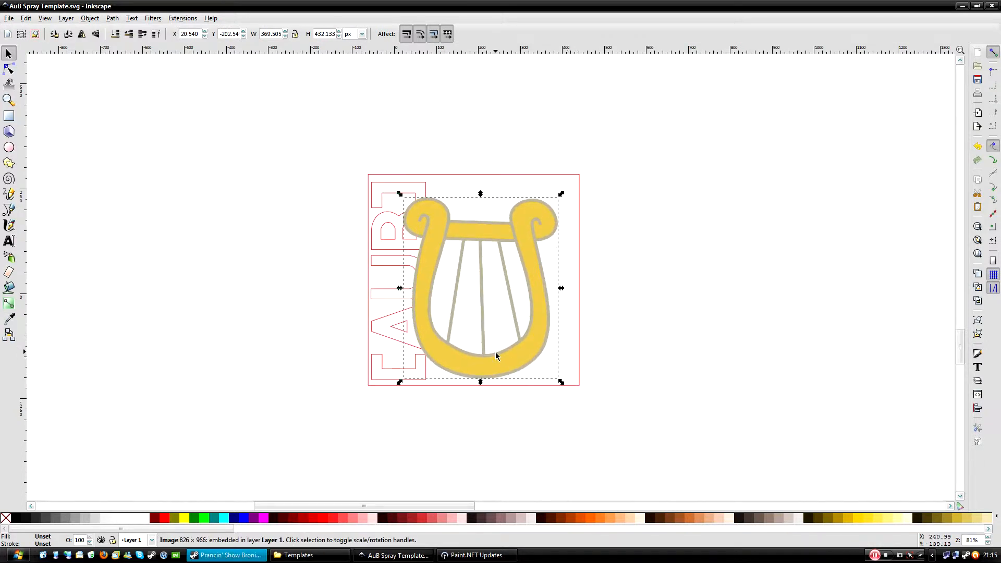
{"action": "left_click_drag", "start_coordinate": [496, 362], "coordinate": [500, 357]}
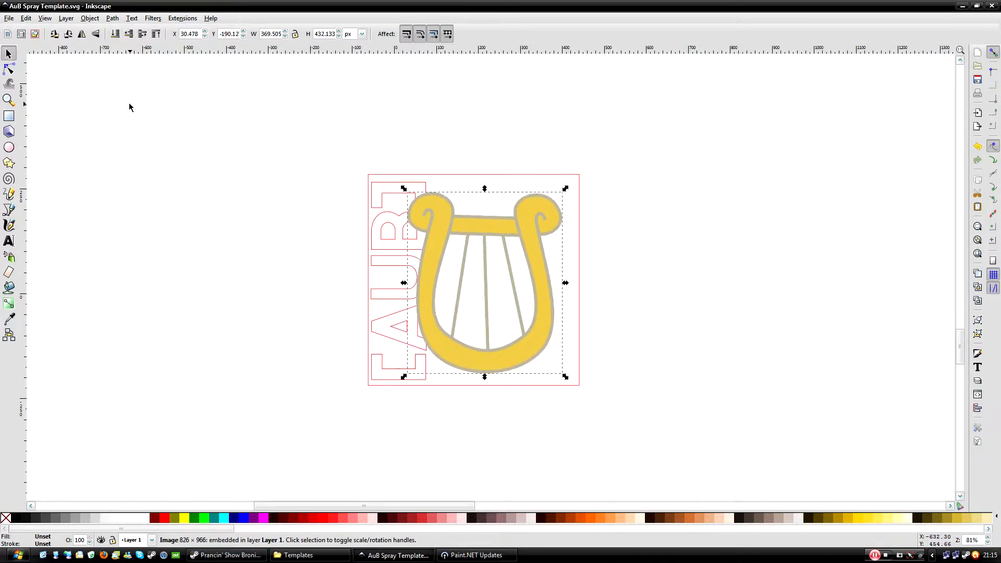
{"action": "scroll", "coordinate": [326, 353], "scroll_direction": "right", "scroll_amount": 2}
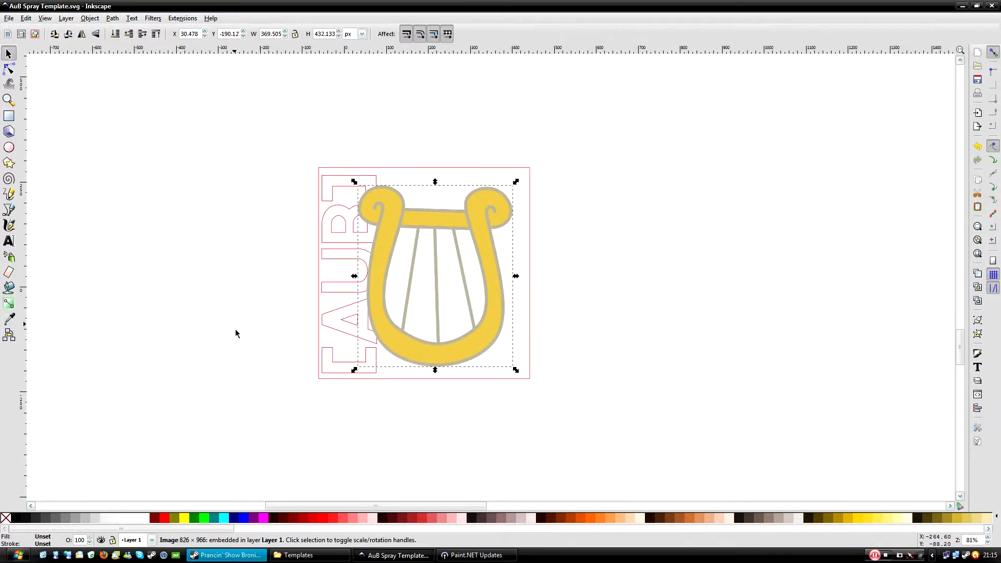
{"action": "left_click", "coordinate": [9, 18]}
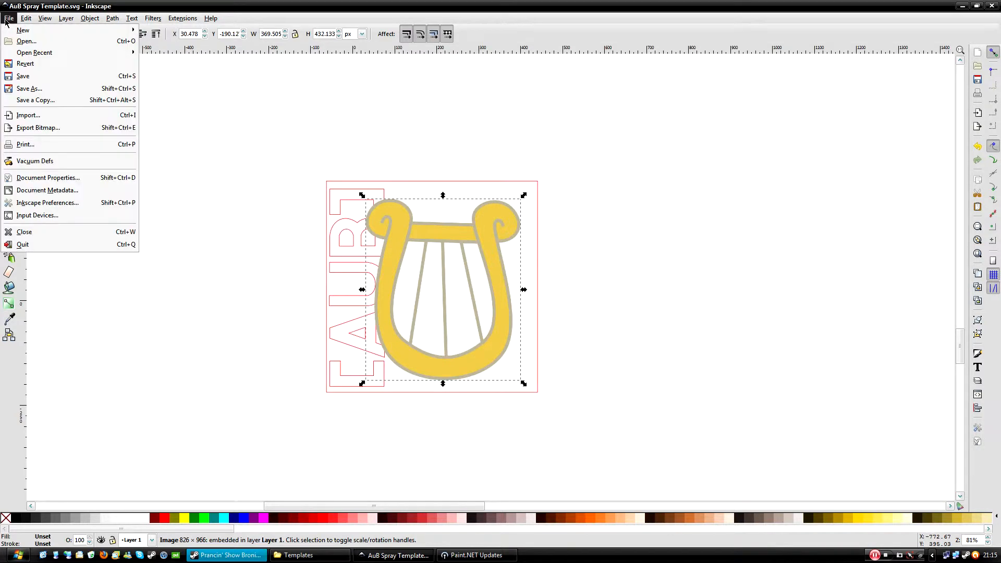
Import the lyra_raymond image and embed it in the template.
{"action": "left_click", "coordinate": [49, 115]}
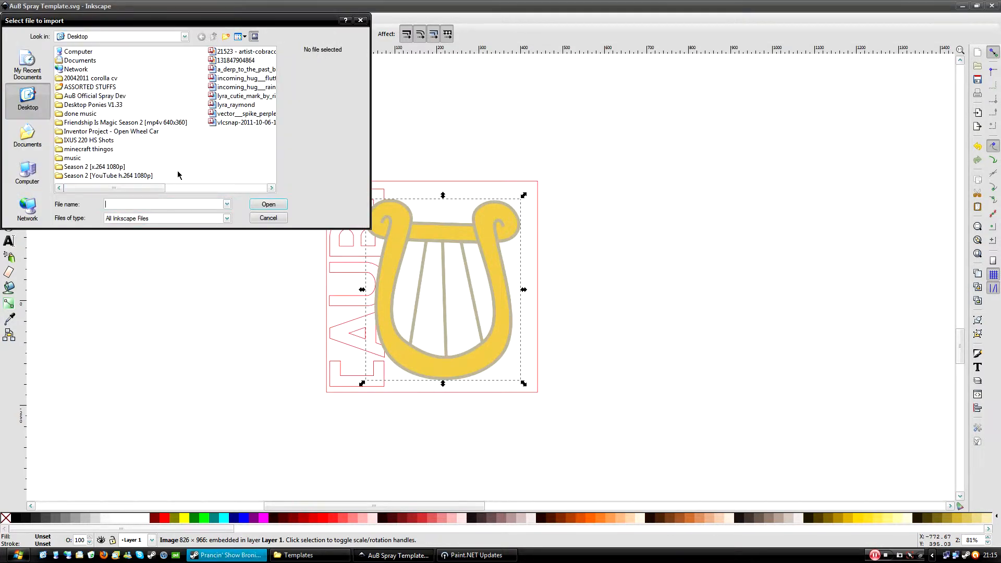
{"action": "left_click", "coordinate": [232, 97]}
{"action": "left_click", "coordinate": [233, 105]}
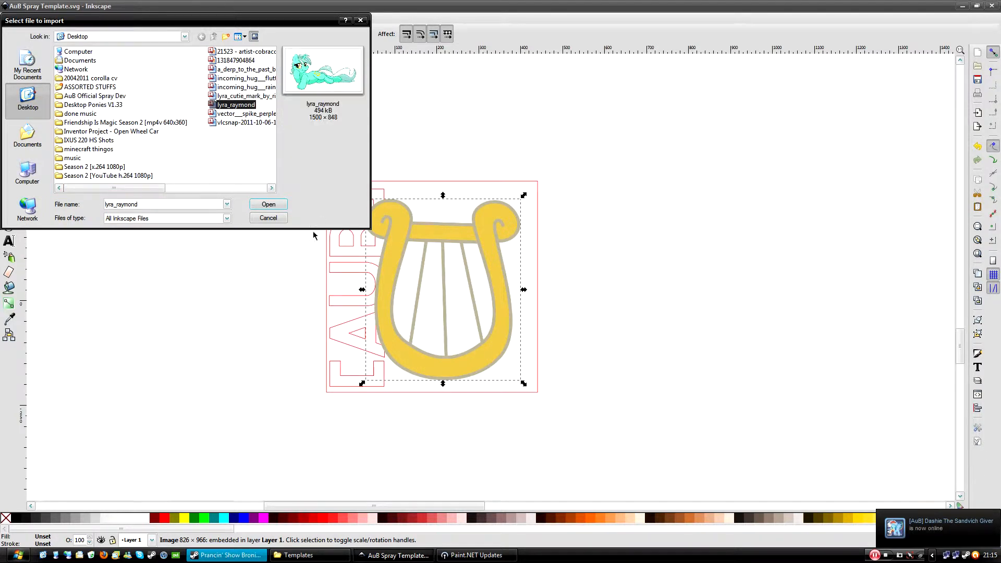
{"action": "left_click", "coordinate": [268, 205]}
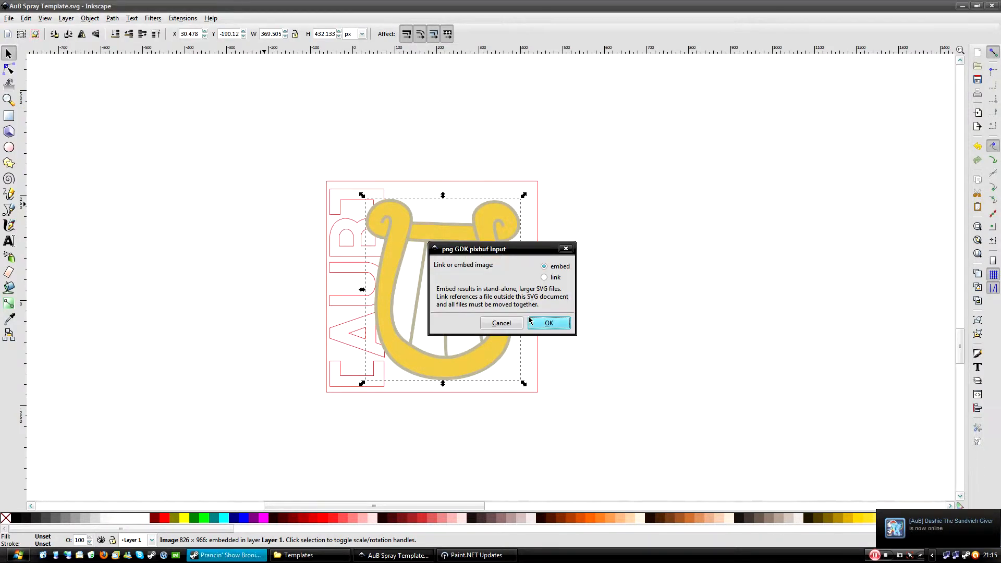
{"action": "left_click", "coordinate": [546, 324]}
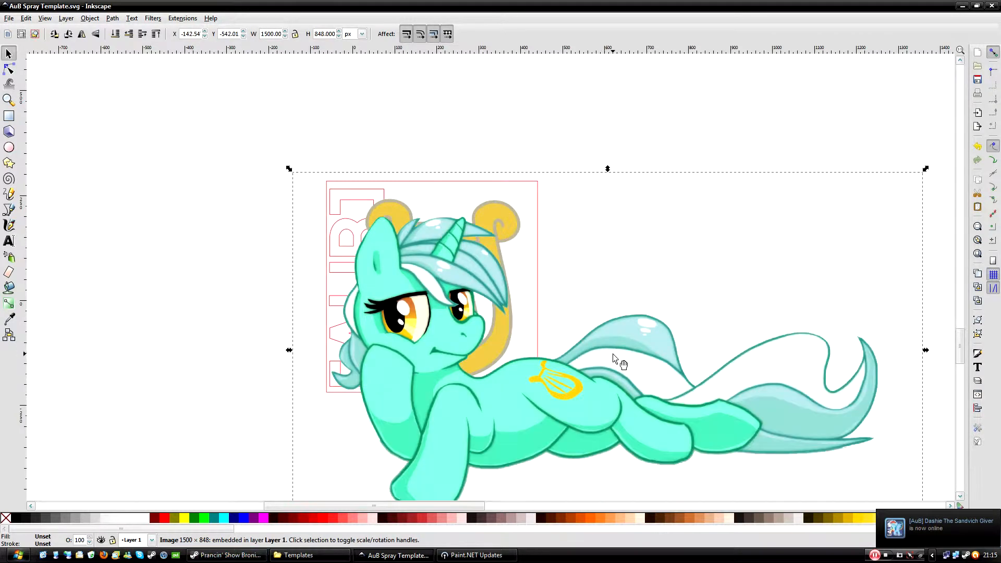
Shrink Lyra across the lower part of the page over the lyre, and nudge the harp up-left.
{"action": "left_click_drag", "start_coordinate": [516, 421], "coordinate": [460, 361]}
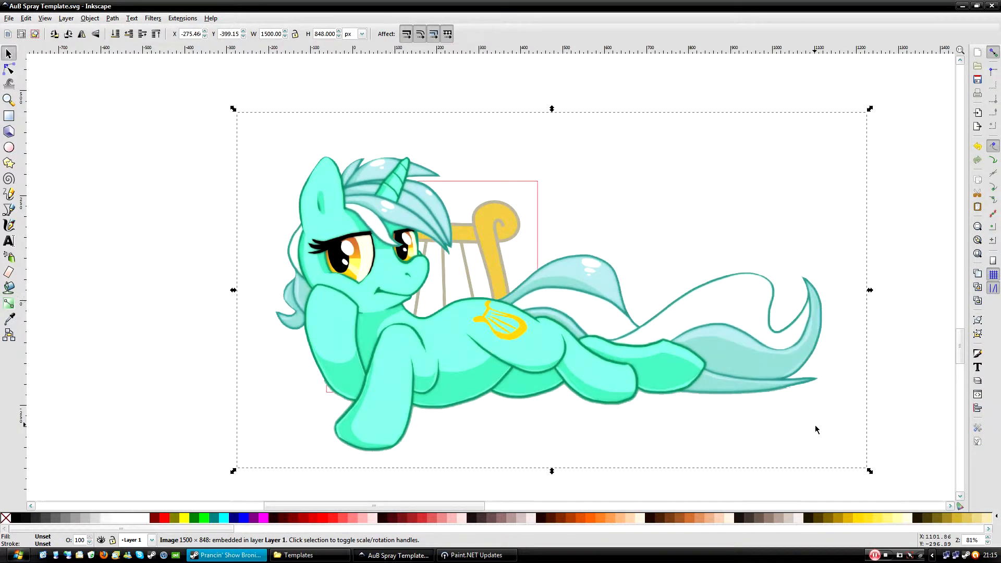
{"action": "left_click_drag", "start_coordinate": [869, 472], "coordinate": [521, 311]}
{"action": "left_click_drag", "start_coordinate": [382, 217], "coordinate": [488, 343]}
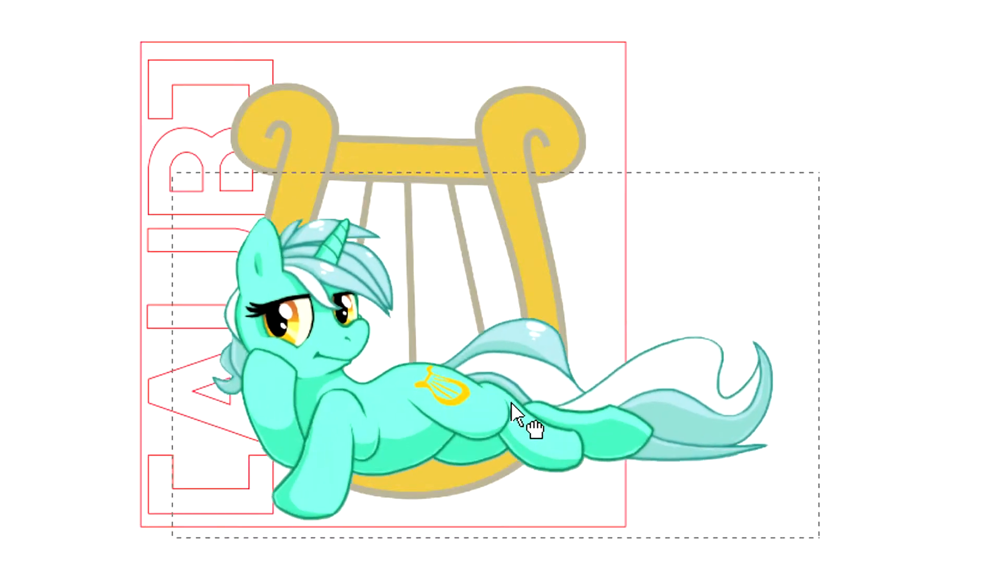
{"action": "mouse_move", "coordinate": [511, 404]}
{"action": "left_mouse_down"}
{"action": "mouse_move", "coordinate": [500, 404]}
{"action": "mouse_move", "coordinate": [529, 420]}
{"action": "mouse_move", "coordinate": [518, 393]}
{"action": "left_mouse_up"}
{"action": "mouse_move", "coordinate": [523, 119]}
{"action": "left_mouse_down"}
{"action": "mouse_move", "coordinate": [552, 101]}
{"action": "mouse_move", "coordinate": [530, 125]}
{"action": "left_mouse_up"}
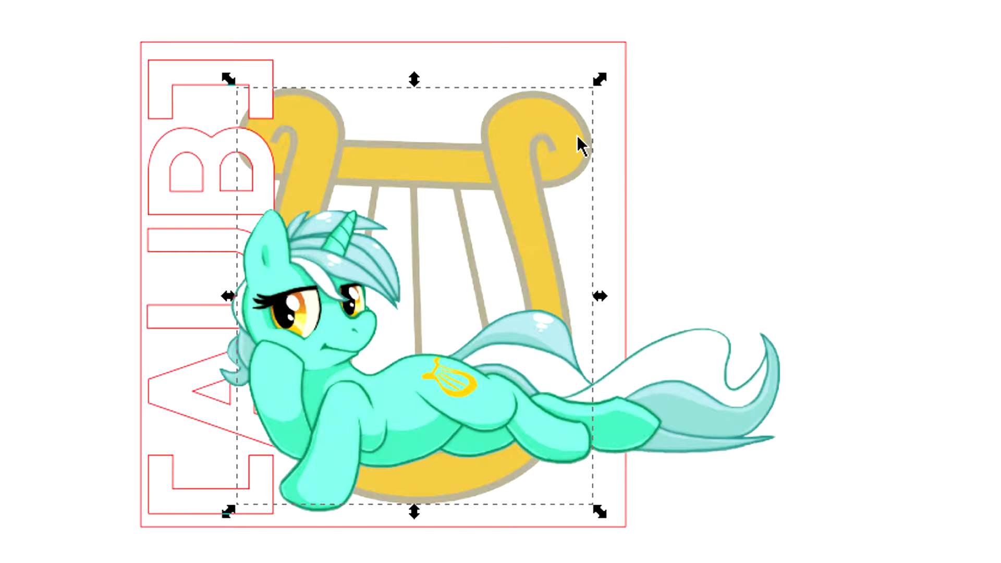
{"action": "left_click_drag", "start_coordinate": [312, 339], "coordinate": [280, 360]}
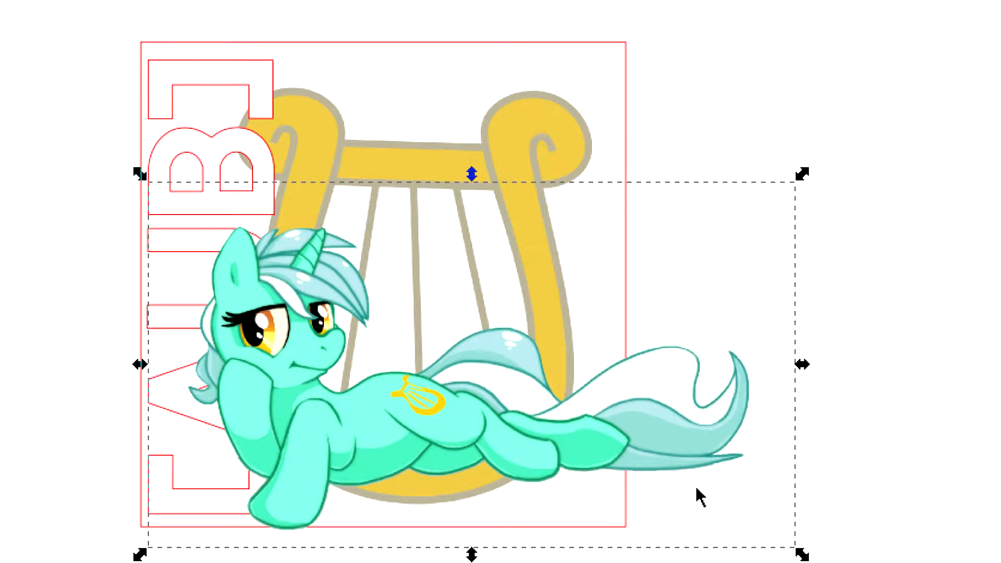
{"action": "left_click_drag", "start_coordinate": [801, 553], "coordinate": [760, 532]}
{"action": "mouse_move", "coordinate": [449, 390]}
{"action": "left_mouse_down"}
{"action": "mouse_move", "coordinate": [499, 406]}
{"action": "mouse_move", "coordinate": [447, 402]}
{"action": "mouse_move", "coordinate": [464, 396]}
{"action": "mouse_move", "coordinate": [447, 409]}
{"action": "mouse_move", "coordinate": [442, 395]}
{"action": "left_mouse_up"}
{"action": "left_click_drag", "start_coordinate": [501, 144], "coordinate": [485, 139]}
{"action": "left_click", "coordinate": [876, 172]}
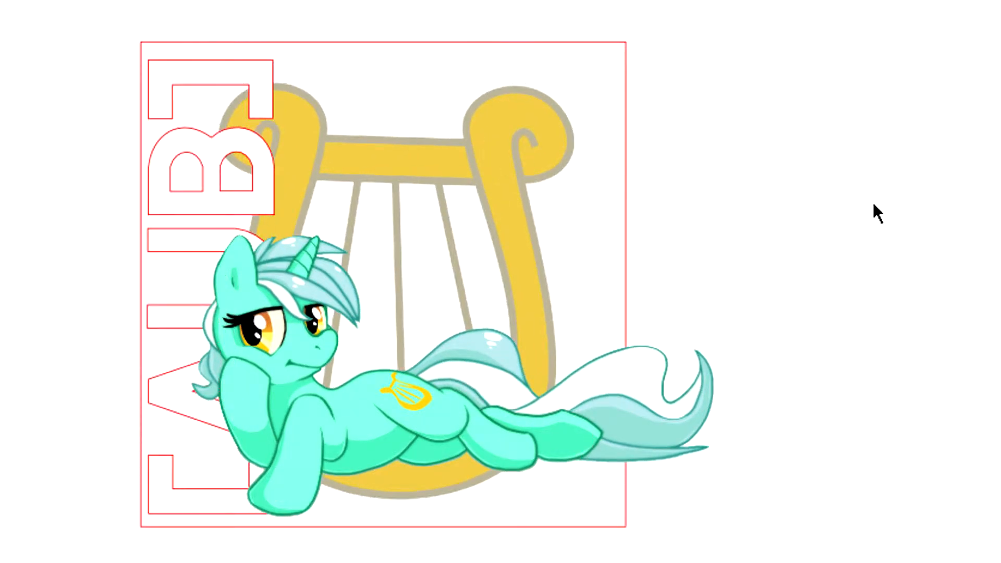
Nudge Lyra right and confirm she stays stacked above the letter outlines.
{"action": "left_click_drag", "start_coordinate": [375, 396], "coordinate": [393, 410]}
{"action": "key", "text": "Page_Down"}
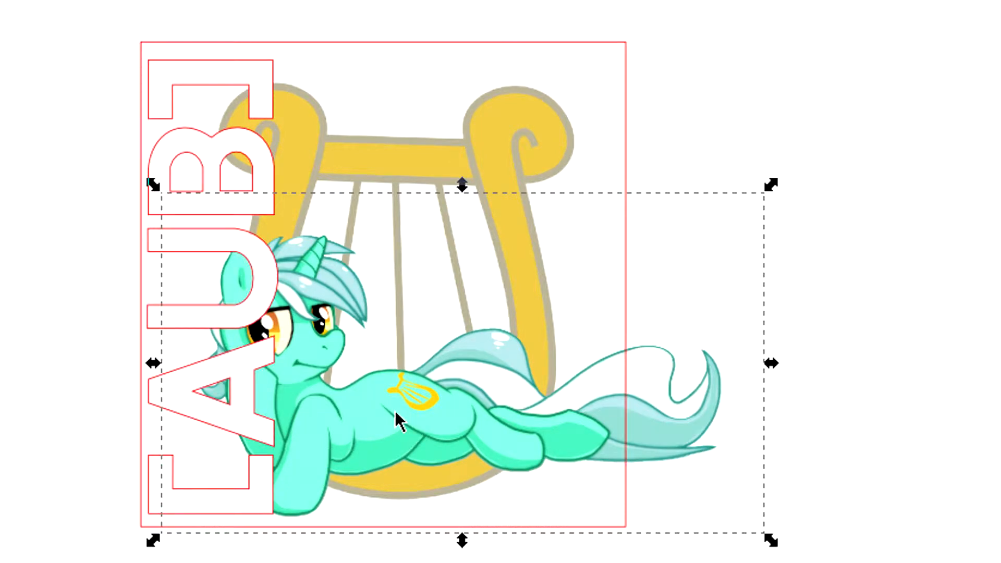
{"action": "key", "text": "Page_Up"}
{"action": "key", "text": "Page_Up"}
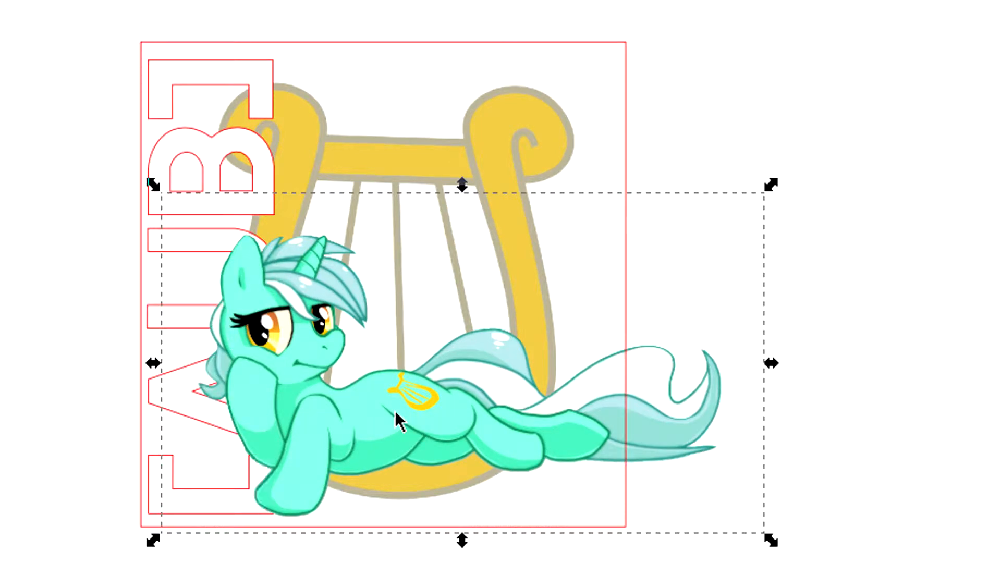
Resize Lyra slightly, shift her about 32 px left, then select the harp.
{"action": "left_click_drag", "start_coordinate": [351, 440], "coordinate": [359, 439]}
{"action": "left_click_drag", "start_coordinate": [776, 540], "coordinate": [763, 534]}
{"action": "mouse_move", "coordinate": [487, 422]}
{"action": "left_mouse_down"}
{"action": "mouse_move", "coordinate": [483, 433]}
{"action": "mouse_move", "coordinate": [496, 442]}
{"action": "mouse_move", "coordinate": [484, 436]}
{"action": "left_mouse_up"}
{"action": "left_click_drag", "start_coordinate": [761, 199], "coordinate": [787, 161]}
{"action": "mouse_move", "coordinate": [349, 438]}
{"action": "left_mouse_down"}
{"action": "mouse_move", "coordinate": [333, 436]}
{"action": "mouse_move", "coordinate": [338, 426]}
{"action": "left_mouse_up"}
{"action": "left_click", "coordinate": [574, 168]}
{"action": "left_click_drag", "start_coordinate": [509, 143], "coordinate": [499, 131]}
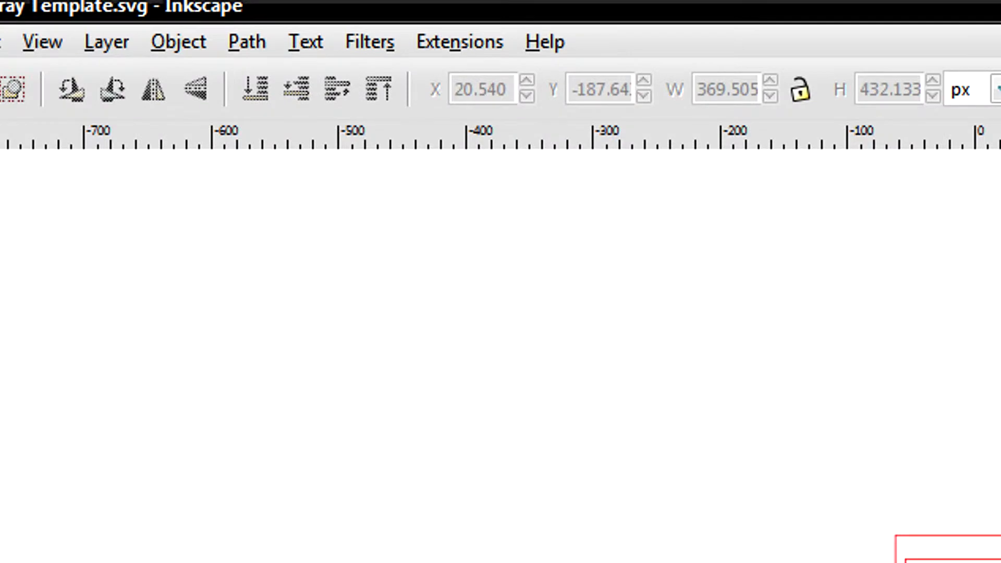
In the docked Fill and Stroke panel, fill the page rectangle with Lyra's mint colour using the Dropper.
{"action": "left_click", "coordinate": [241, 42]}
{"action": "mouse_move", "coordinate": [180, 42]}
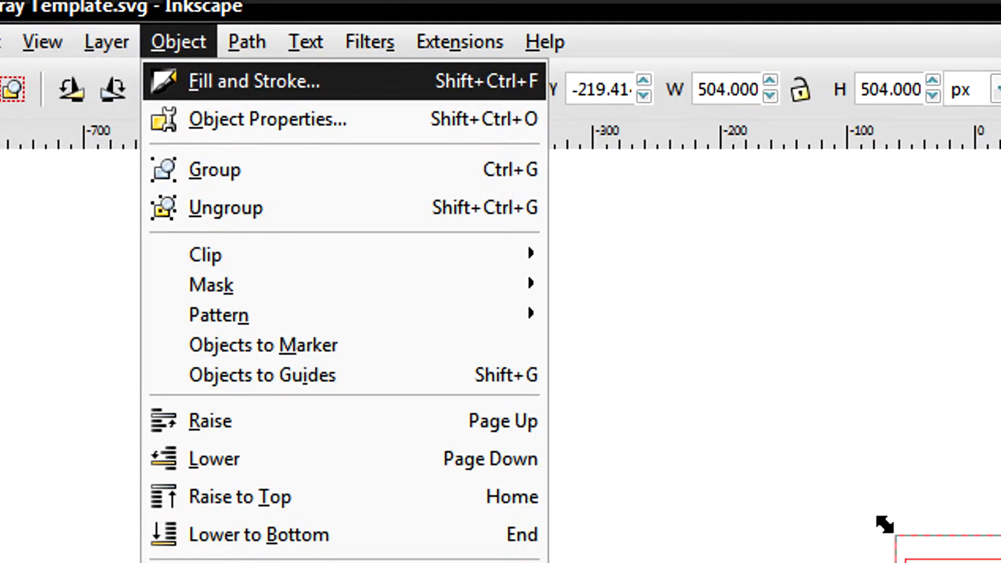
{"action": "left_click", "coordinate": [254, 81]}
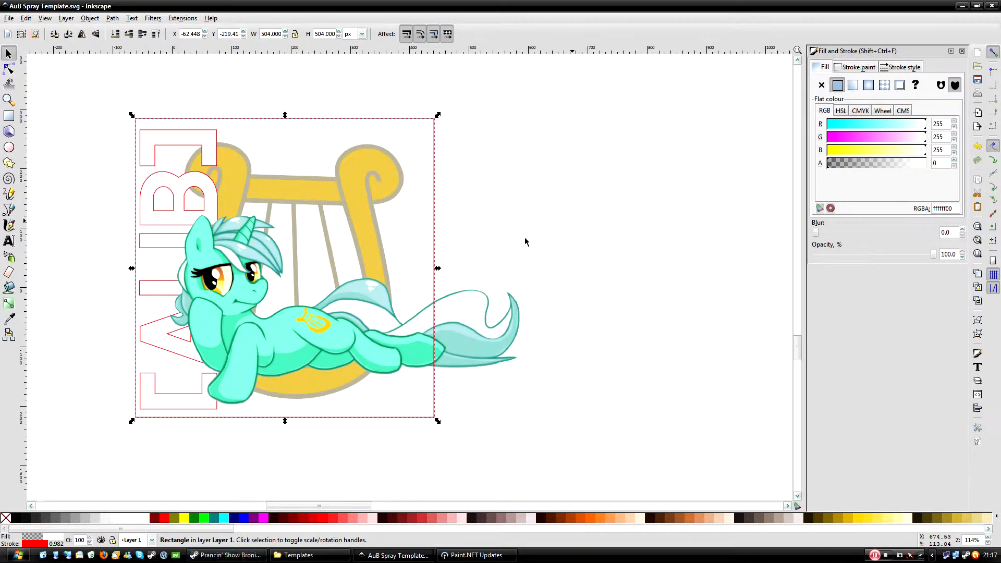
{"action": "scroll", "coordinate": [524, 237], "scroll_direction": "up", "scroll_amount": 1}
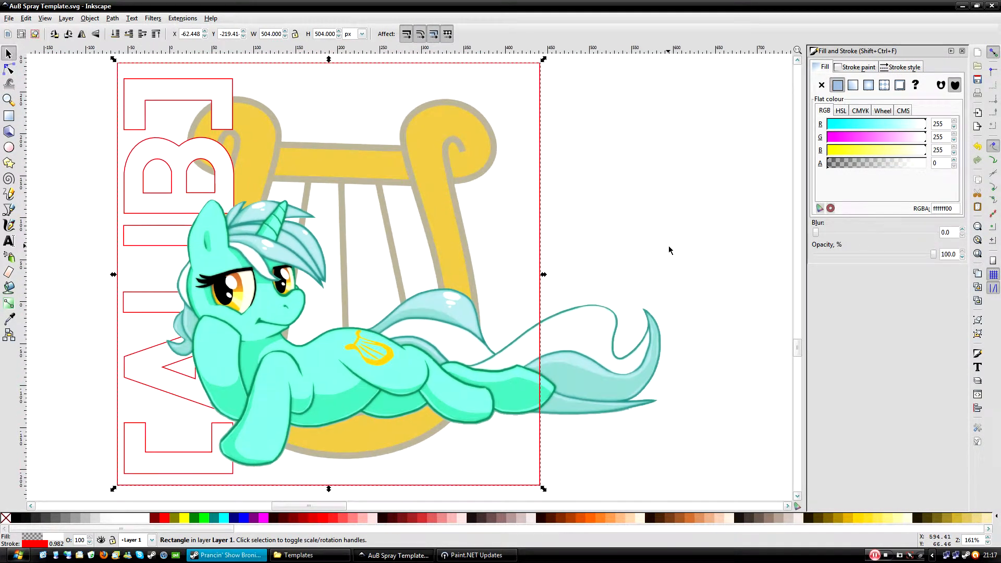
{"action": "left_click", "coordinate": [839, 68]}
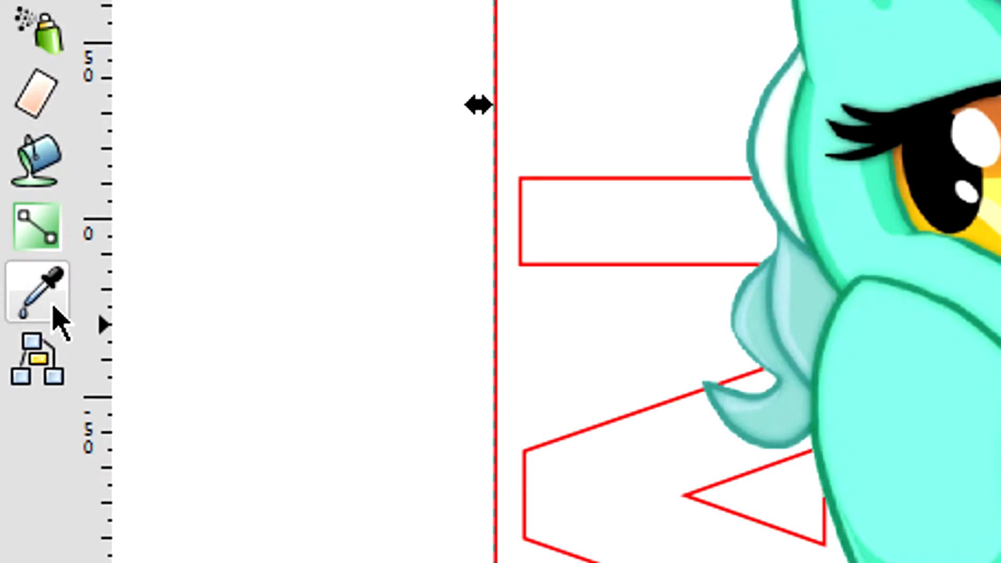
{"action": "left_click", "coordinate": [10, 320]}
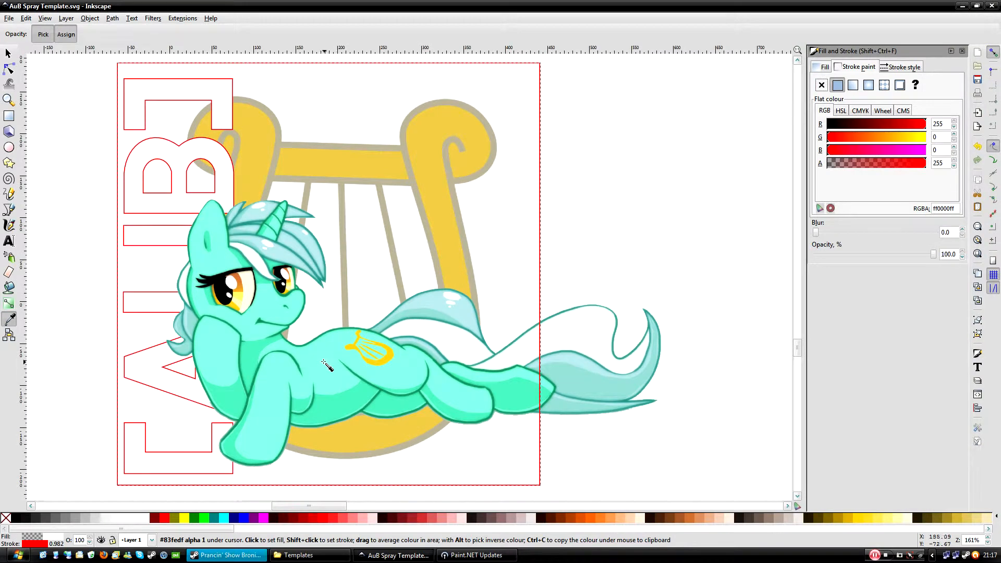
{"action": "left_click", "coordinate": [827, 69]}
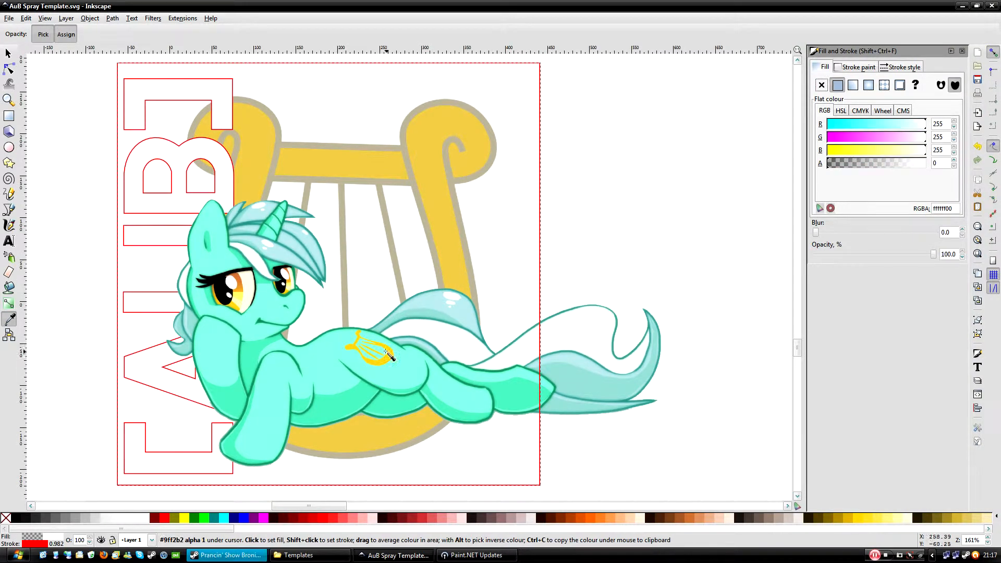
{"action": "left_click", "coordinate": [320, 366]}
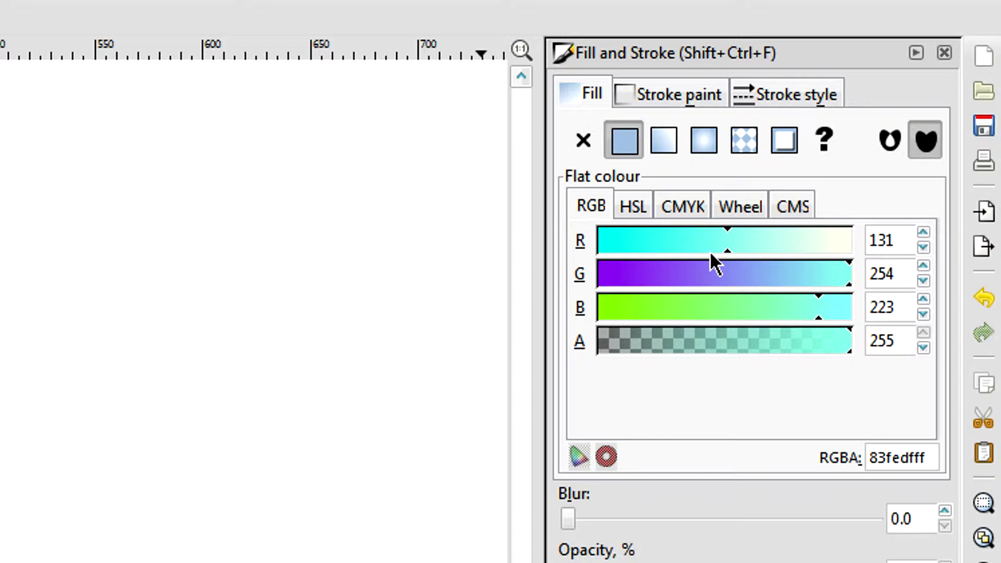
Adjust the fill to RGB 138/198/177 (8ac6b1), undoing an accidental transparent fill.
{"action": "left_click", "coordinate": [668, 249]}
{"action": "left_click_drag", "start_coordinate": [689, 249], "coordinate": [802, 249]}
{"action": "left_click_drag", "start_coordinate": [731, 264], "coordinate": [733, 262]}
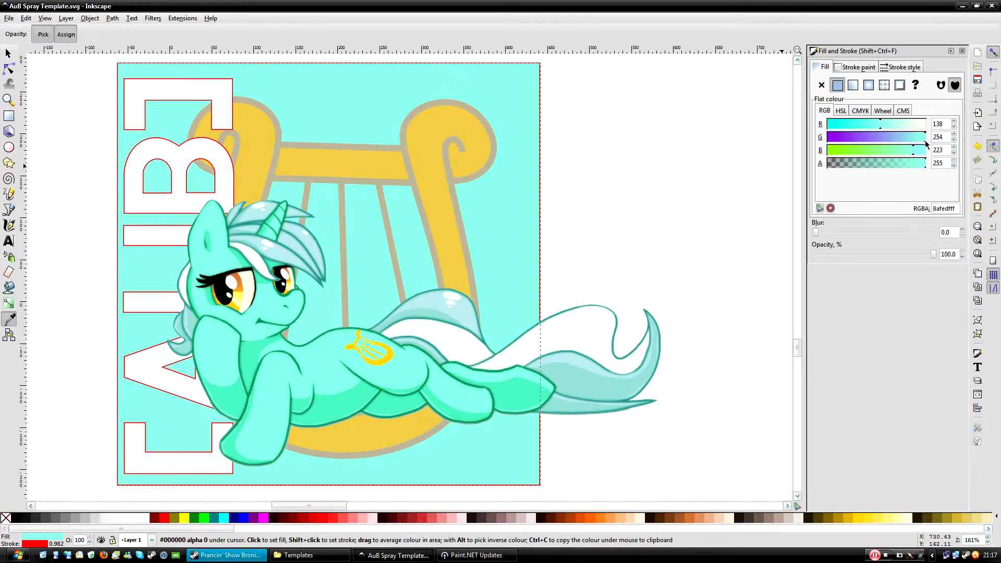
{"action": "left_click_drag", "start_coordinate": [925, 138], "coordinate": [880, 155]}
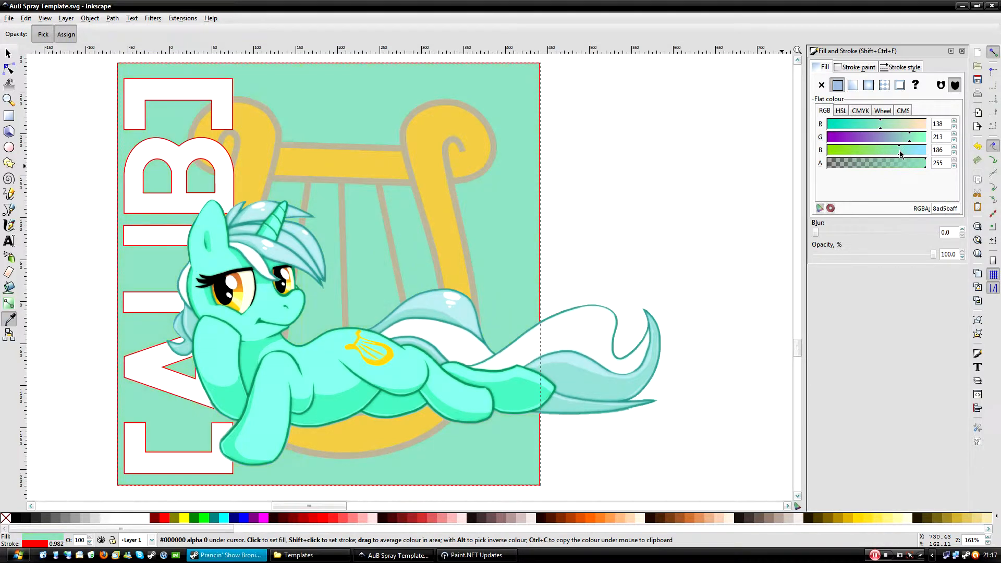
{"action": "left_click_drag", "start_coordinate": [901, 154], "coordinate": [899, 155]}
{"action": "left_click_drag", "start_coordinate": [910, 140], "coordinate": [904, 143]}
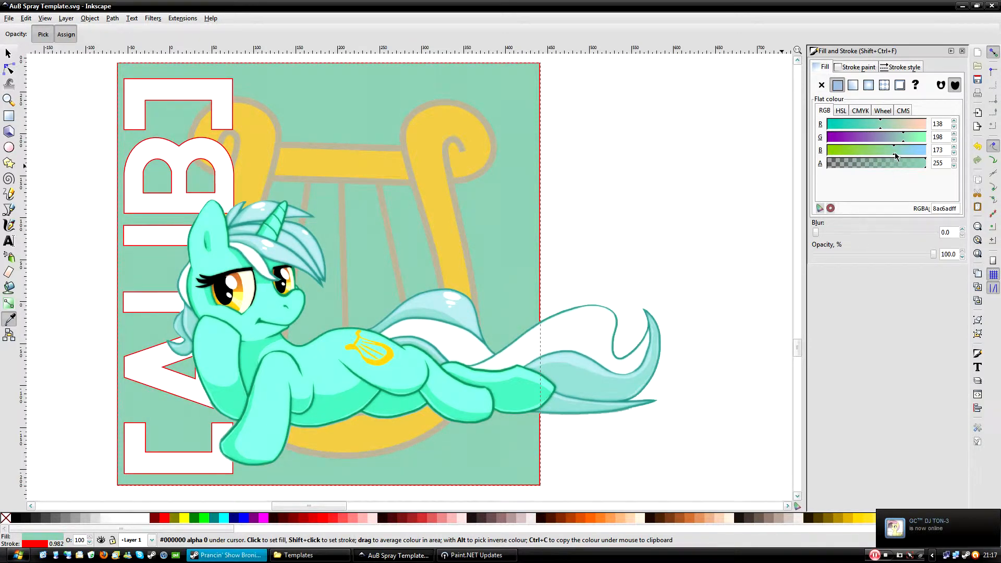
{"action": "left_click", "coordinate": [896, 155]}
{"action": "left_click", "coordinate": [636, 196]}
{"action": "key", "text": "ctrl+z"}
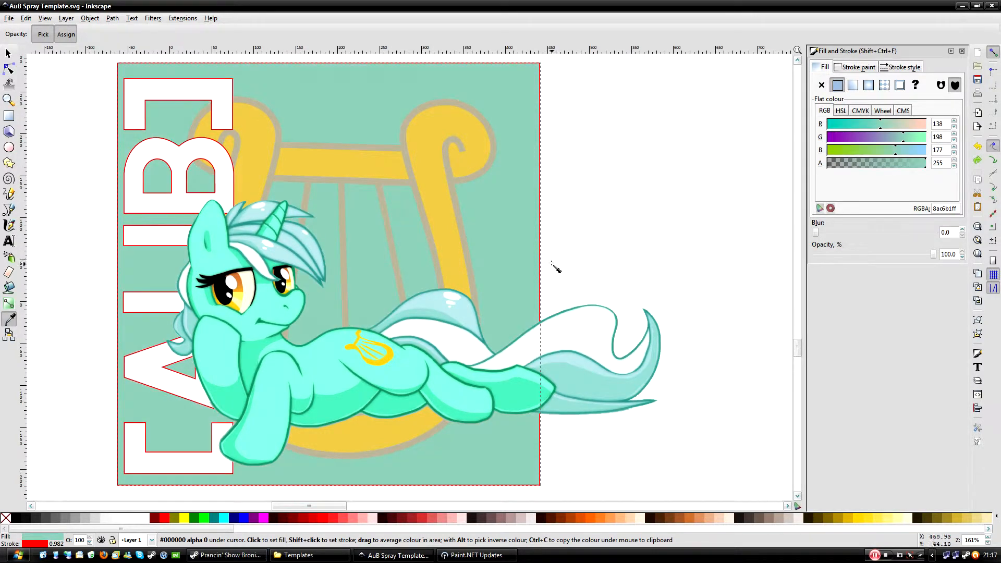
{"action": "left_click_drag", "start_coordinate": [645, 291], "coordinate": [663, 288]}
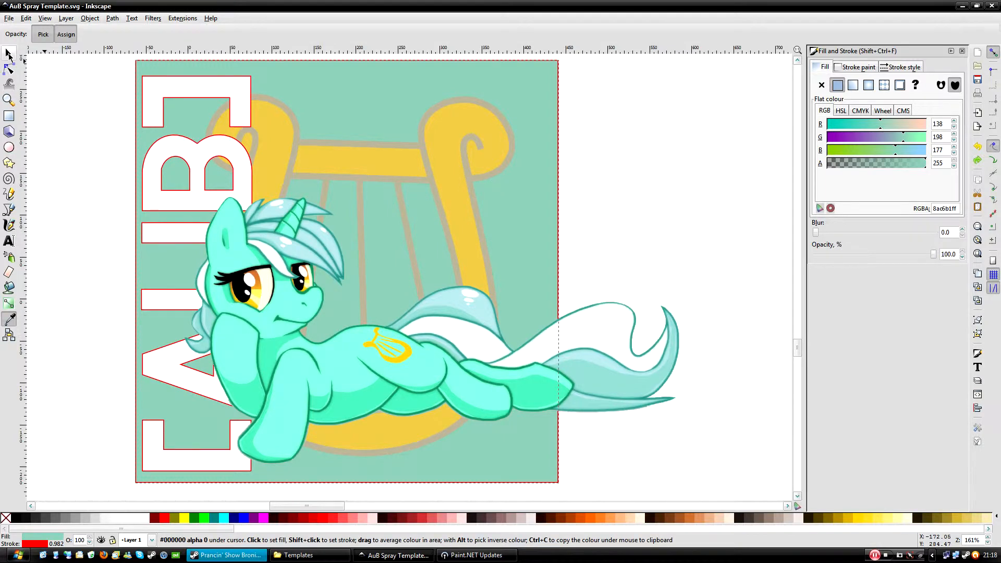
Select all five rotated letters and give them a black outline.
{"action": "left_click", "coordinate": [8, 54]}
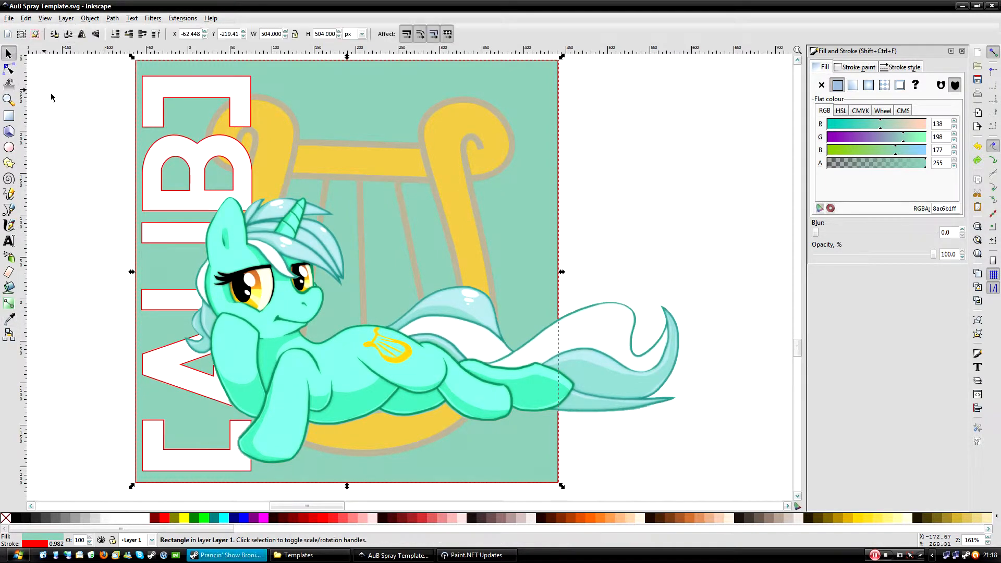
{"action": "left_click", "coordinate": [149, 113]}
{"action": "left_click", "coordinate": [180, 200], "text": "shift"}
{"action": "left_click", "coordinate": [179, 235], "text": "shift"}
{"action": "left_click", "coordinate": [169, 353], "text": "shift"}
{"action": "left_click", "coordinate": [179, 463], "text": "shift"}
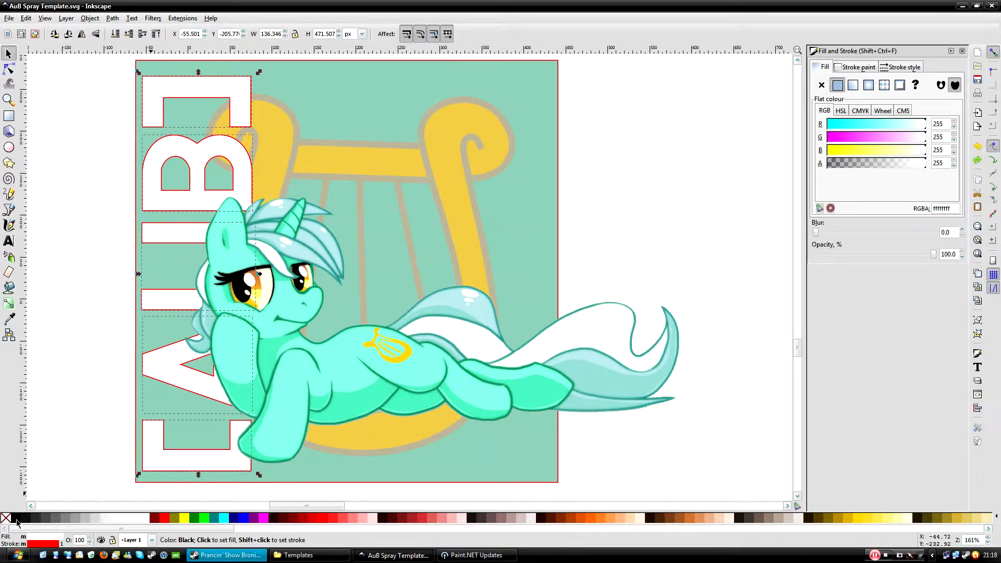
{"action": "left_click", "coordinate": [17, 523], "text": "shift"}
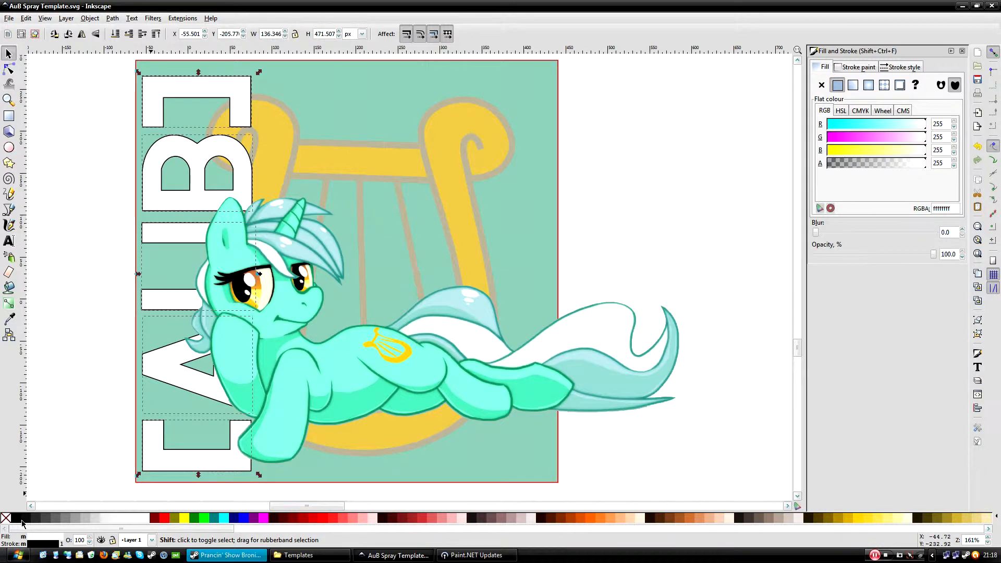
{"action": "left_click", "coordinate": [146, 524], "text": "shift"}
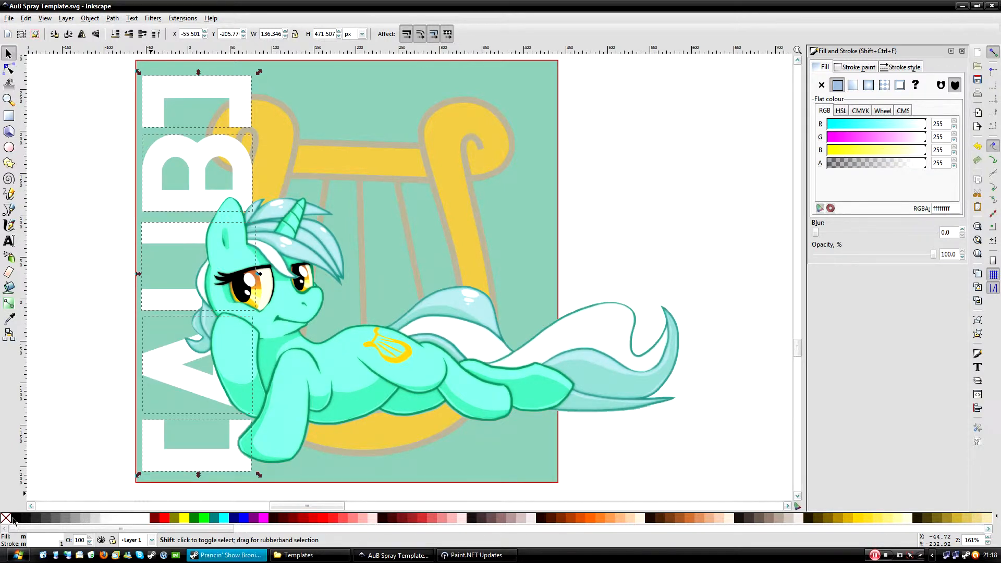
{"action": "left_click", "coordinate": [14, 521], "text": "shift"}
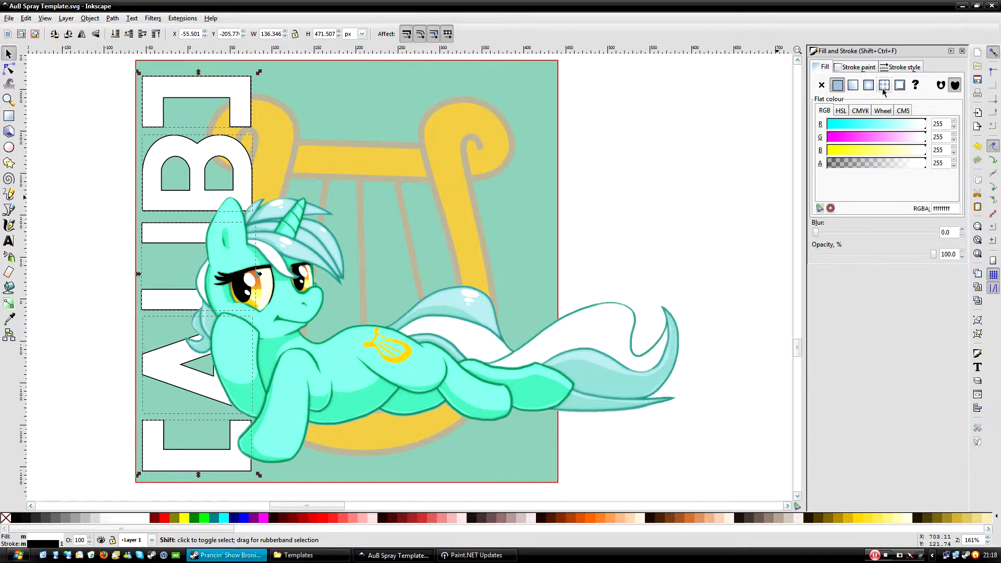
Set the letters' outline width to 1.5 px.
{"action": "left_click", "coordinate": [903, 66]}
{"action": "left_click_drag", "start_coordinate": [877, 82], "coordinate": [861, 83]}
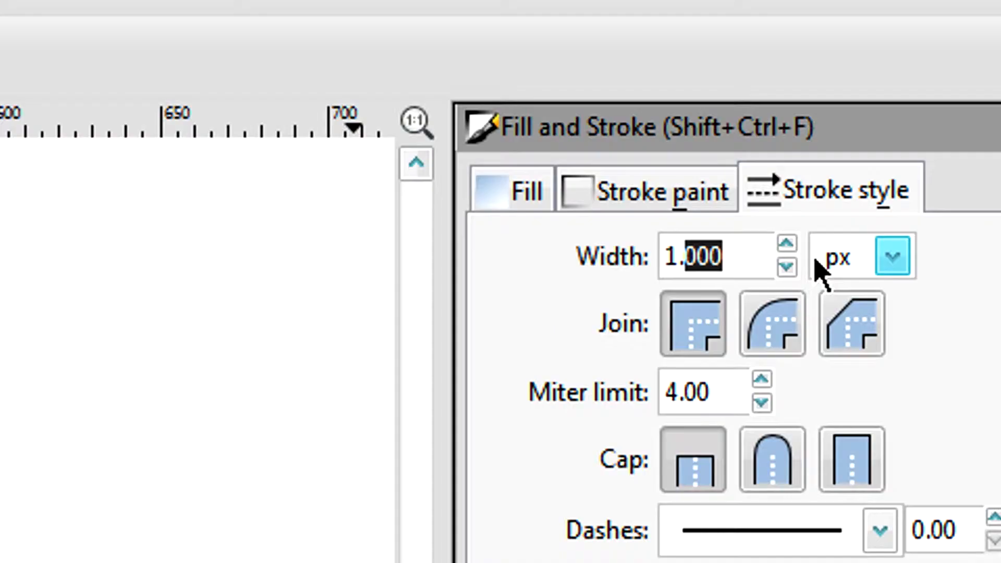
{"action": "type", "text": "5"}
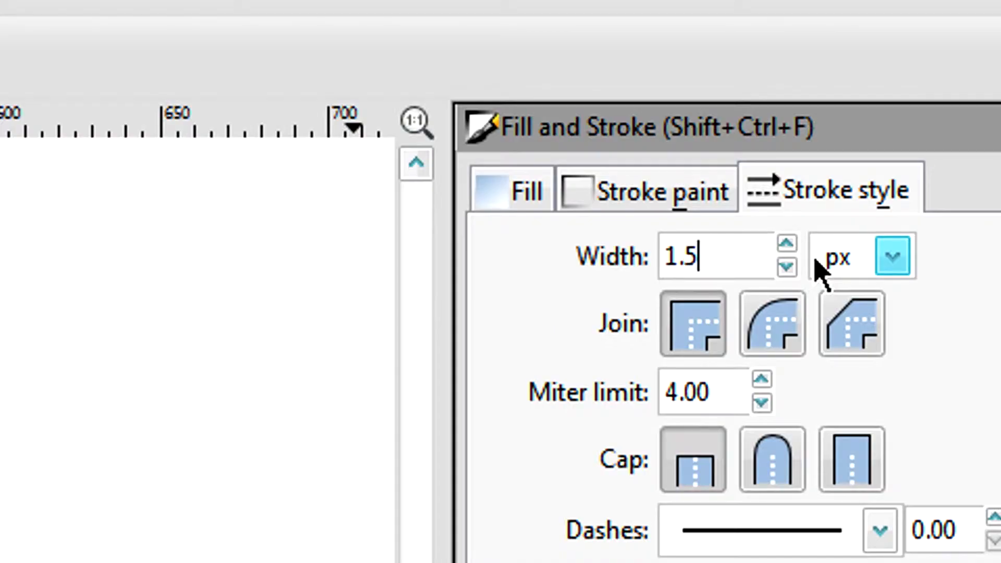
{"action": "left_click", "coordinate": [711, 393]}
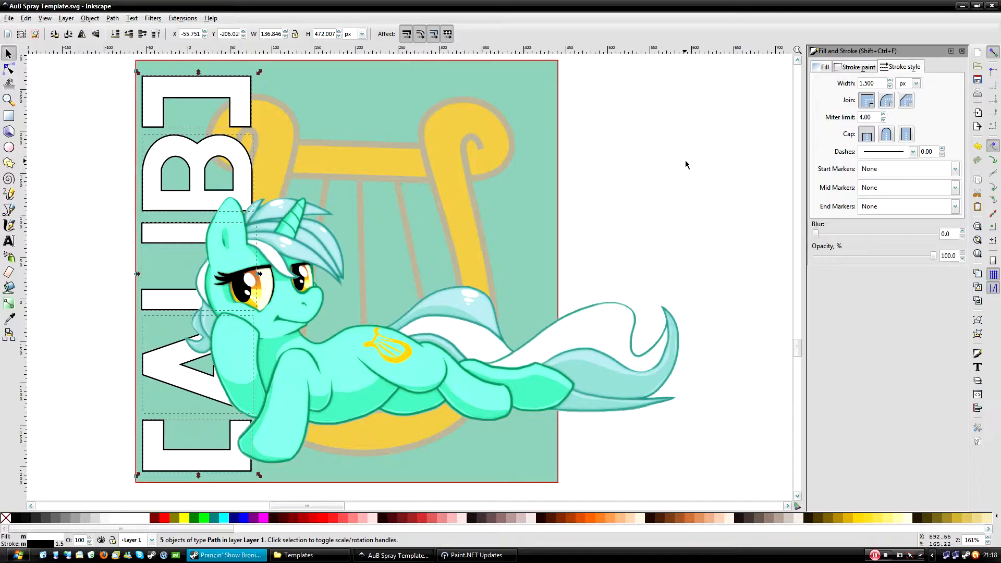
Move the Lyra image right to X -48.758, Y -202.70.
{"action": "scroll", "coordinate": [685, 165], "scroll_direction": "down", "scroll_amount": 1}
{"action": "left_click_drag", "start_coordinate": [379, 367], "coordinate": [378, 360]}
{"action": "left_click", "coordinate": [654, 333]}
{"action": "left_click_drag", "start_coordinate": [614, 173], "coordinate": [645, 176]}
{"action": "left_click_drag", "start_coordinate": [449, 346], "coordinate": [441, 339]}
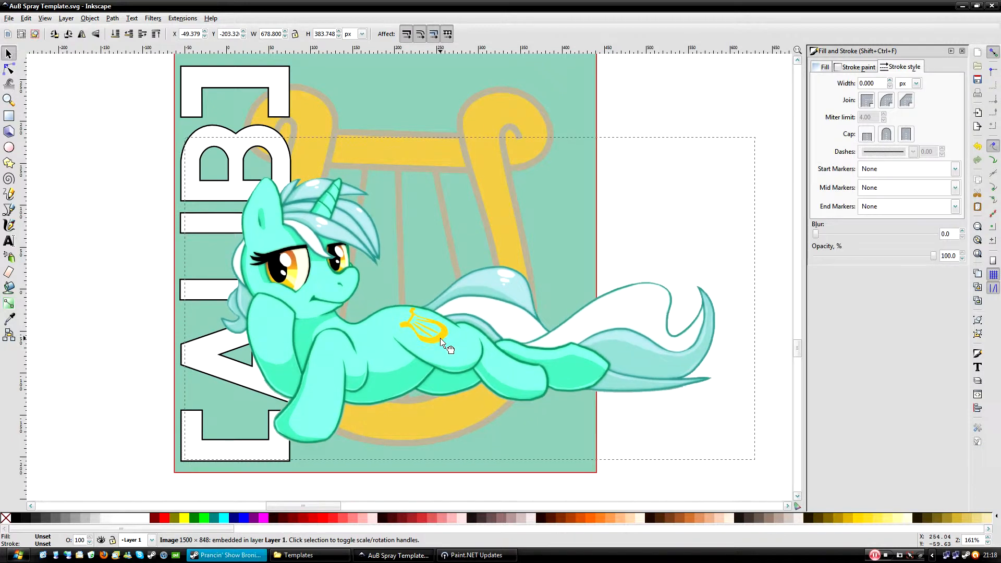
{"action": "left_click", "coordinate": [628, 243]}
{"action": "left_click_drag", "start_coordinate": [445, 202], "coordinate": [443, 212]}
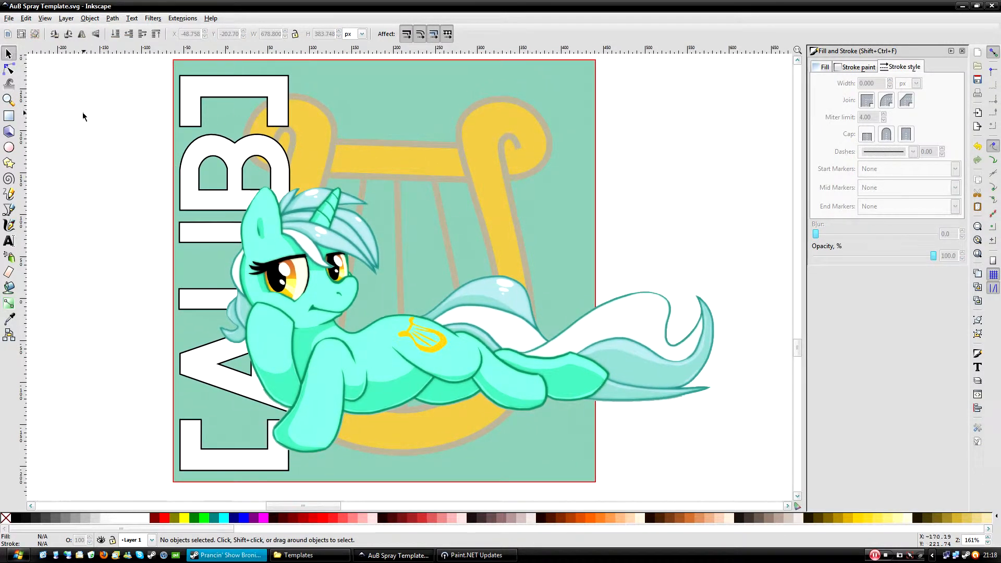
{"action": "left_click", "coordinate": [8, 241]}
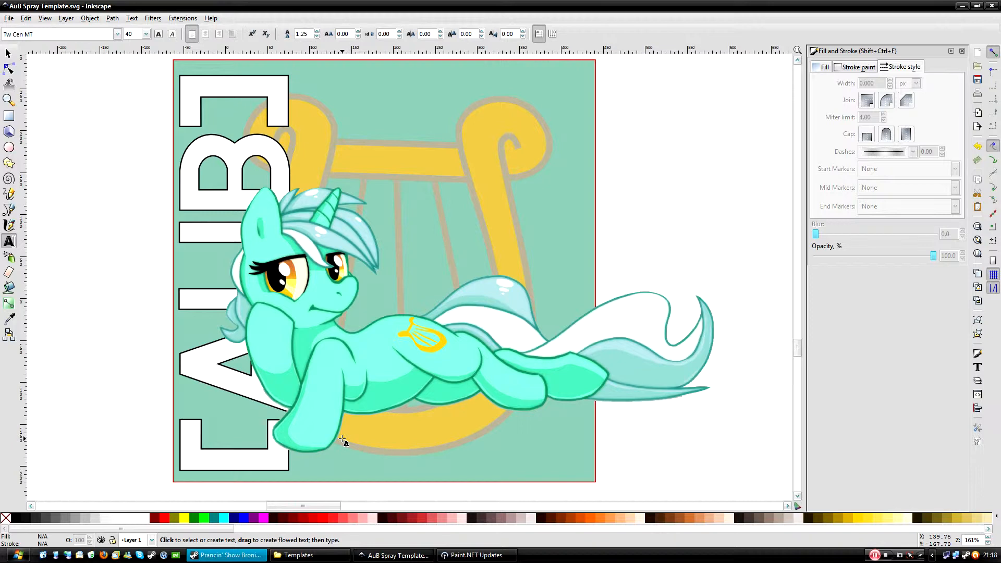
{"action": "left_click_drag", "start_coordinate": [328, 430], "coordinate": [569, 477]}
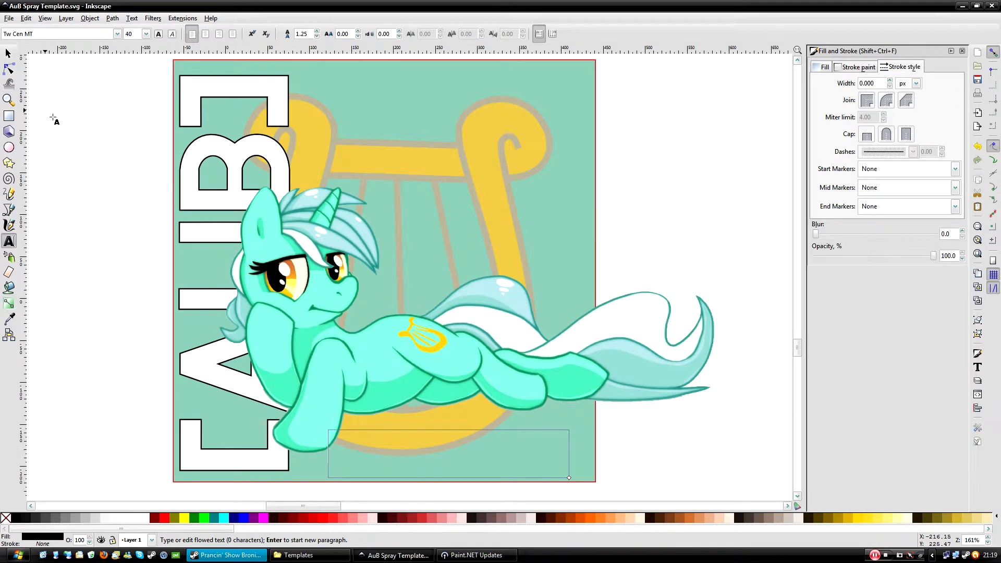
{"action": "scroll", "coordinate": [118, 260], "scroll_direction": "down", "scroll_amount": 1}
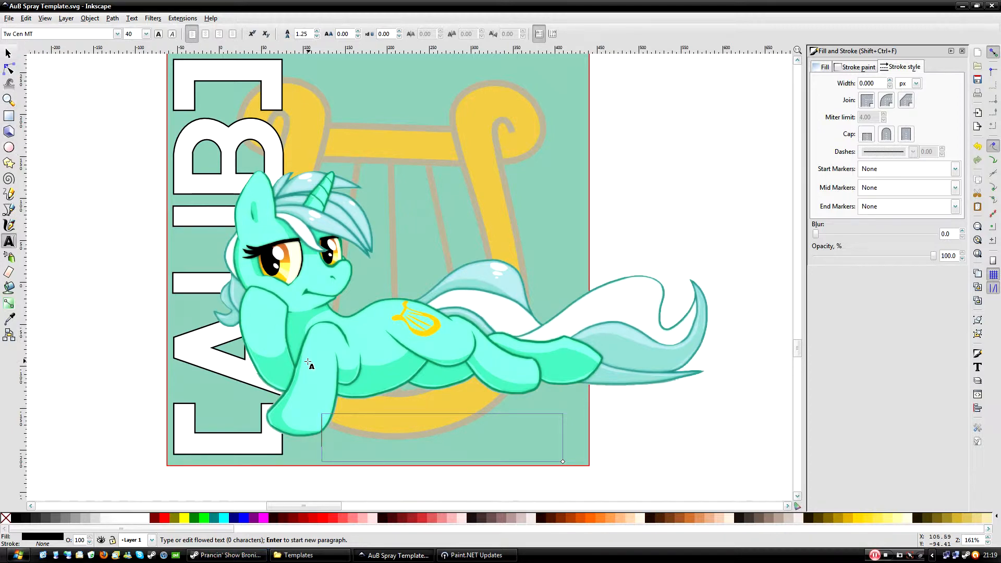
{"action": "type", "text": "RAYMOND TRACY"}
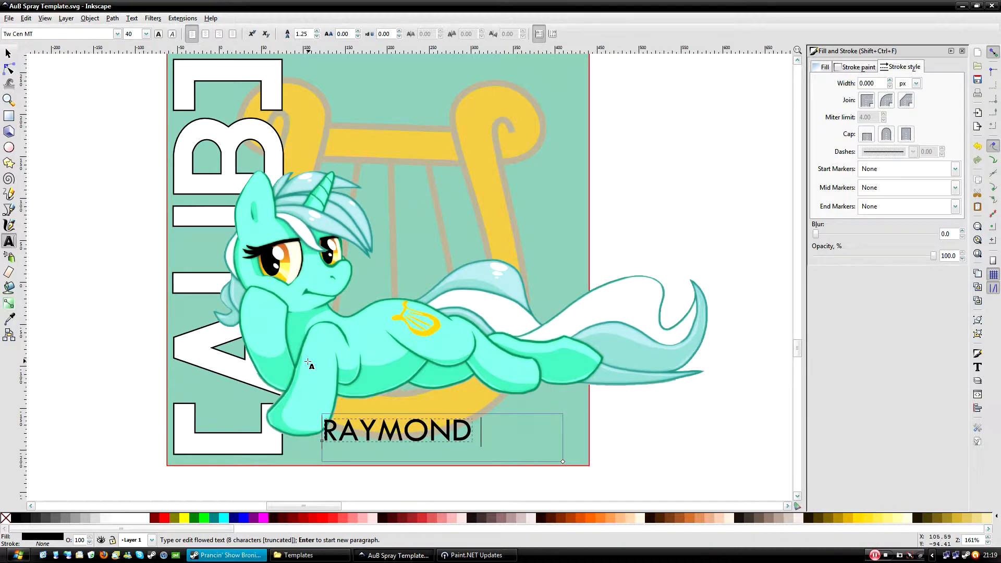
{"action": "key", "text": "F1"}
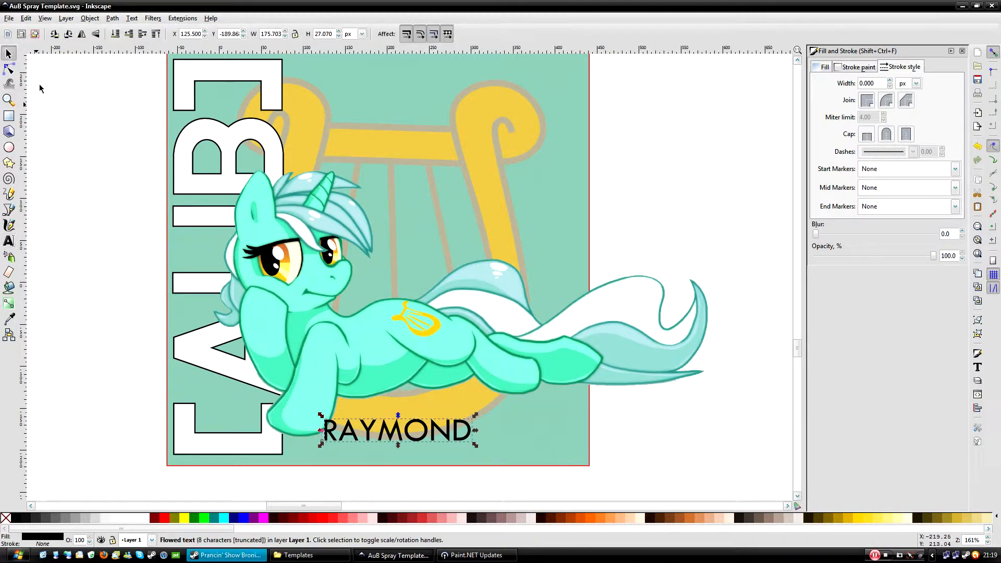
{"action": "left_click_drag", "start_coordinate": [475, 430], "coordinate": [536, 428]}
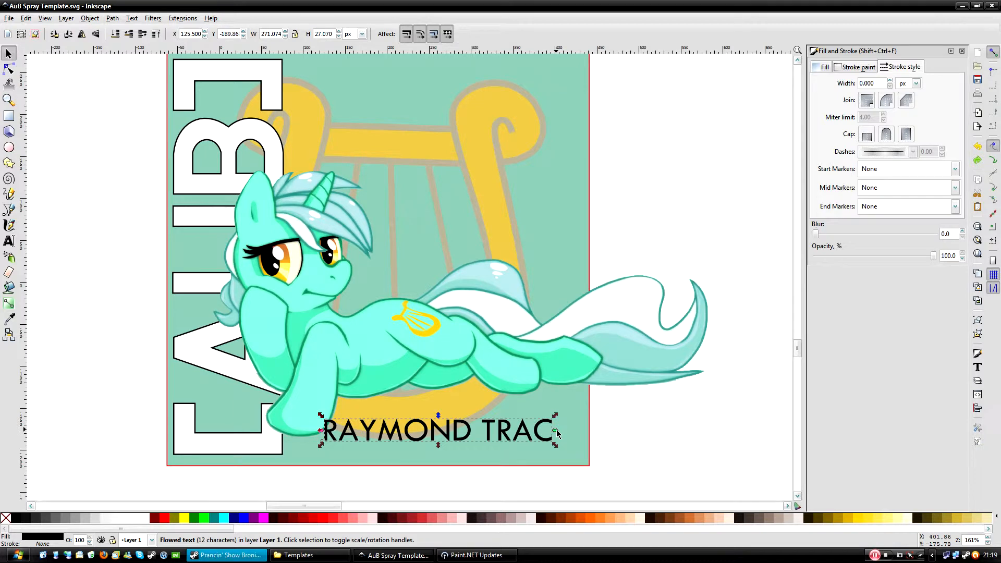
{"action": "left_click_drag", "start_coordinate": [556, 434], "coordinate": [592, 431]}
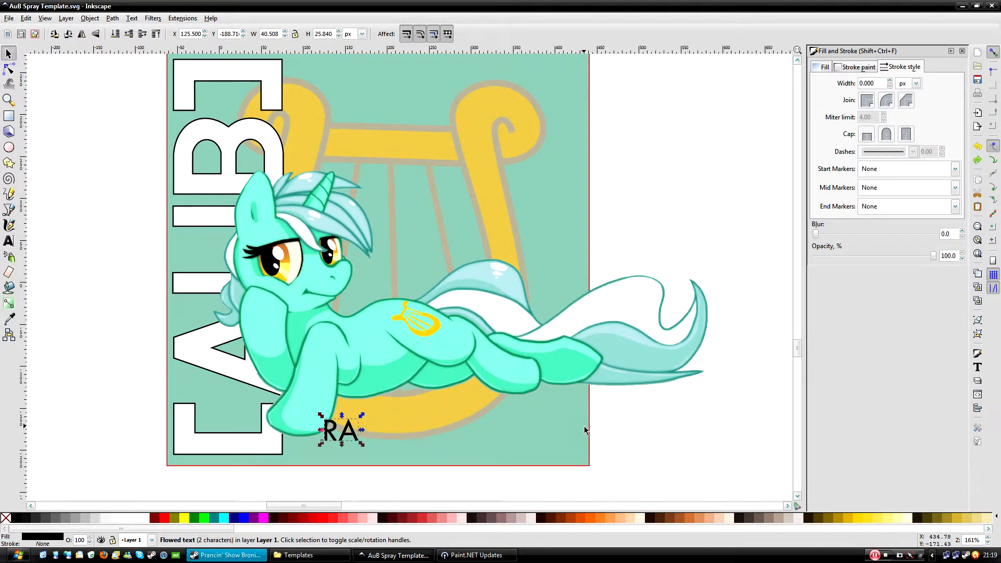
{"action": "key", "text": "Escape"}
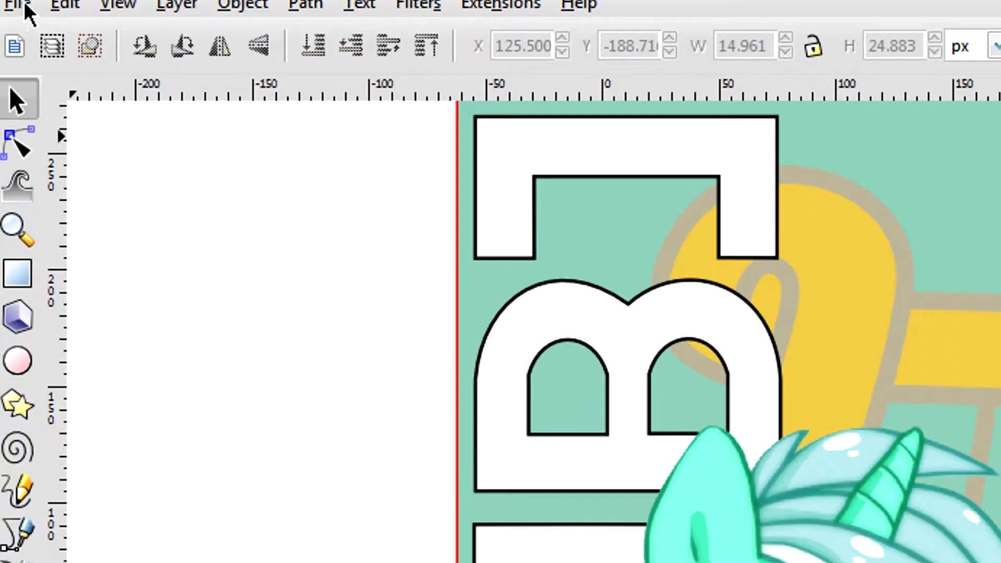
Save the drawing to the Desktop as raymond_tracer_v2_by_octavia.svg.
{"action": "left_click", "coordinate": [11, 19]}
{"action": "left_click", "coordinate": [112, 203]}
{"action": "left_click", "coordinate": [53, 223]}
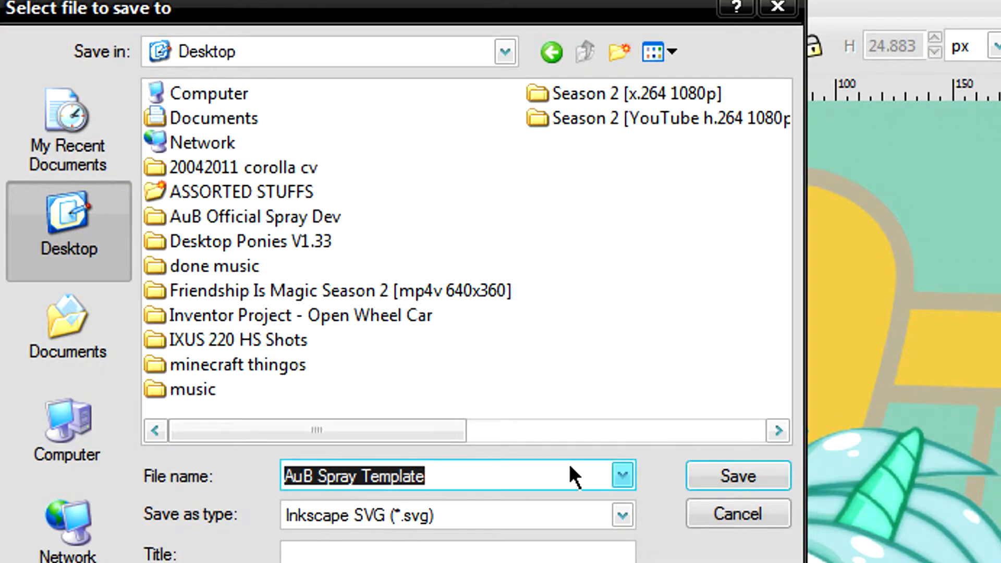
{"action": "type", "text": "RAY"}
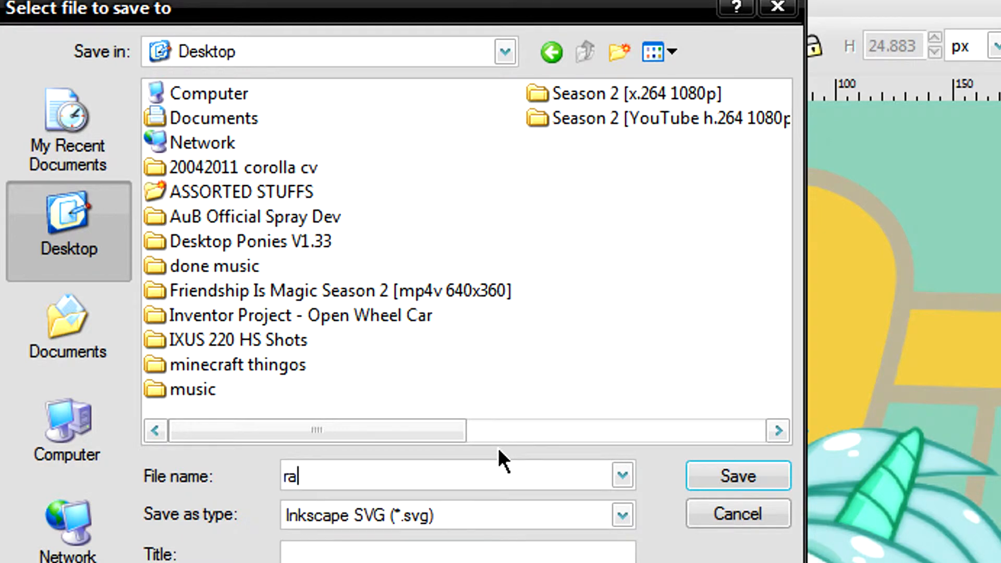
{"action": "type", "text": "mond_traver"}
{"action": "key", "text": "BackSpace"}
{"action": "key", "text": "BackSpace"}
{"action": "key", "text": "BackSpace"}
{"action": "type", "text": "cer_v2_by_octavia"}
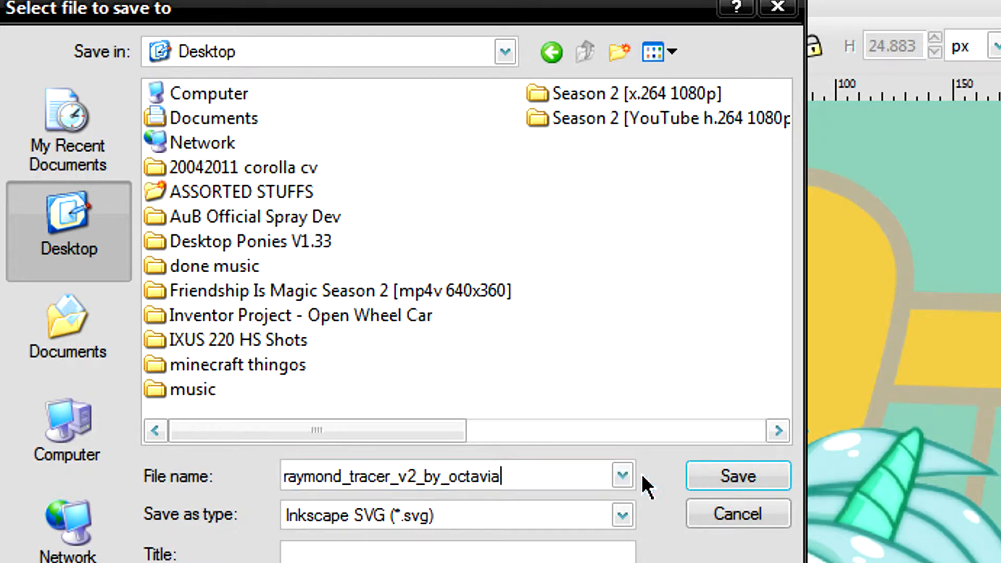
{"action": "left_click", "coordinate": [720, 479]}
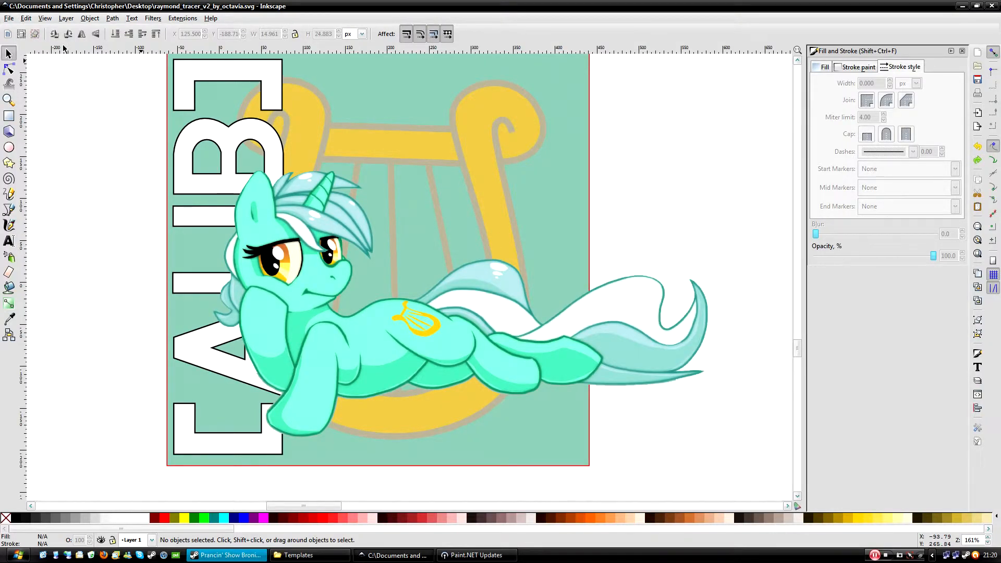
Write 'RAYMOND TRACER' in a new text frame and place it along the bottom below the pony.
{"action": "key", "text": "t"}
{"action": "left_click_drag", "start_coordinate": [257, 402], "coordinate": [739, 472]}
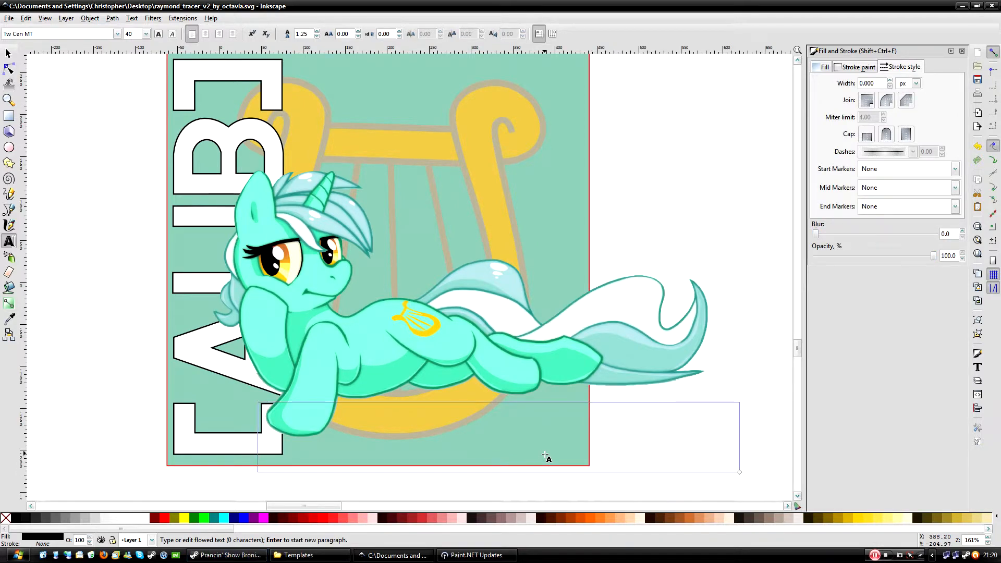
{"action": "key", "text": "BackSpace"}
{"action": "key", "text": "BackSpace"}
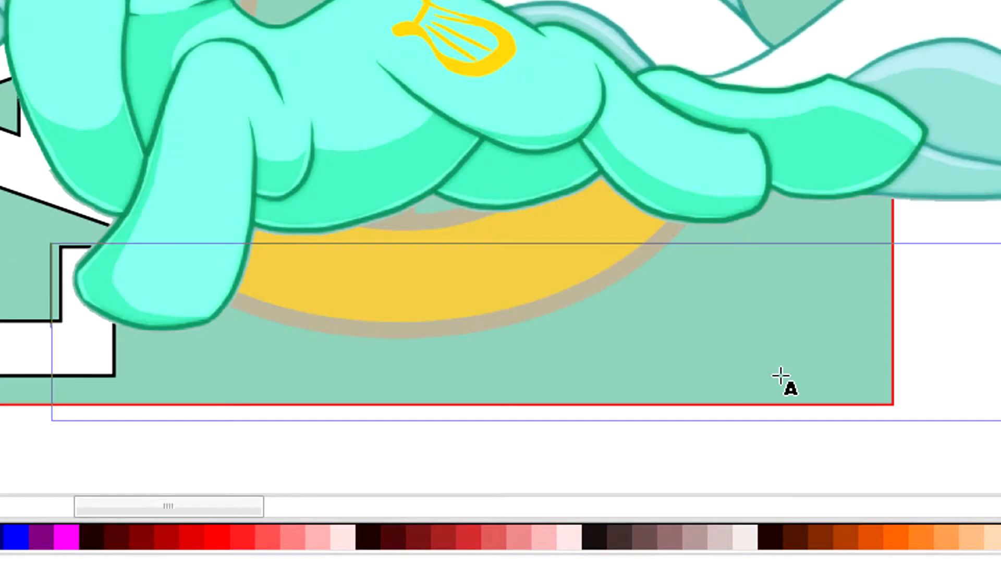
{"action": "type", "text": "RAYMOND TA"}
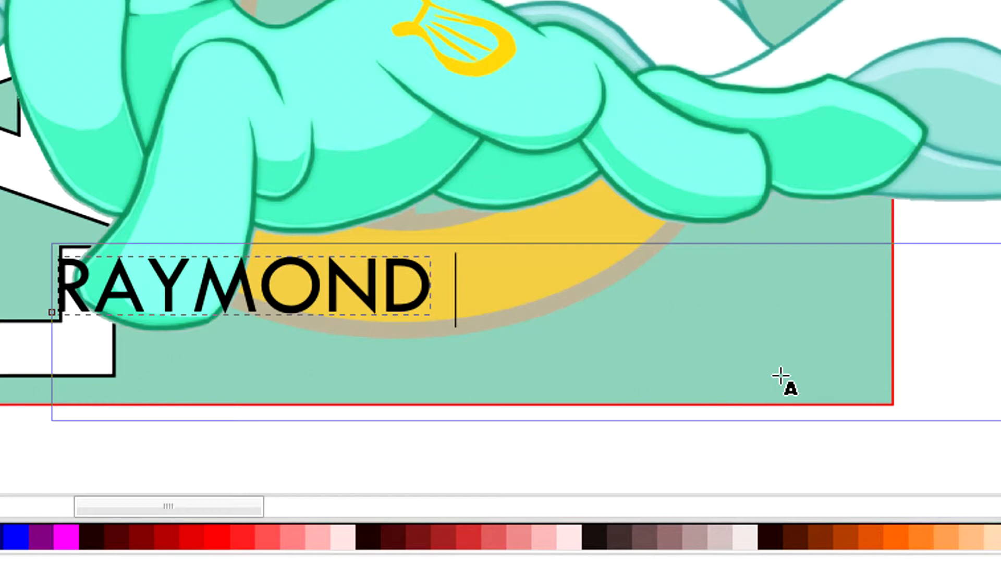
{"action": "key", "text": "BackSpace"}
{"action": "type", "text": "RACER"}
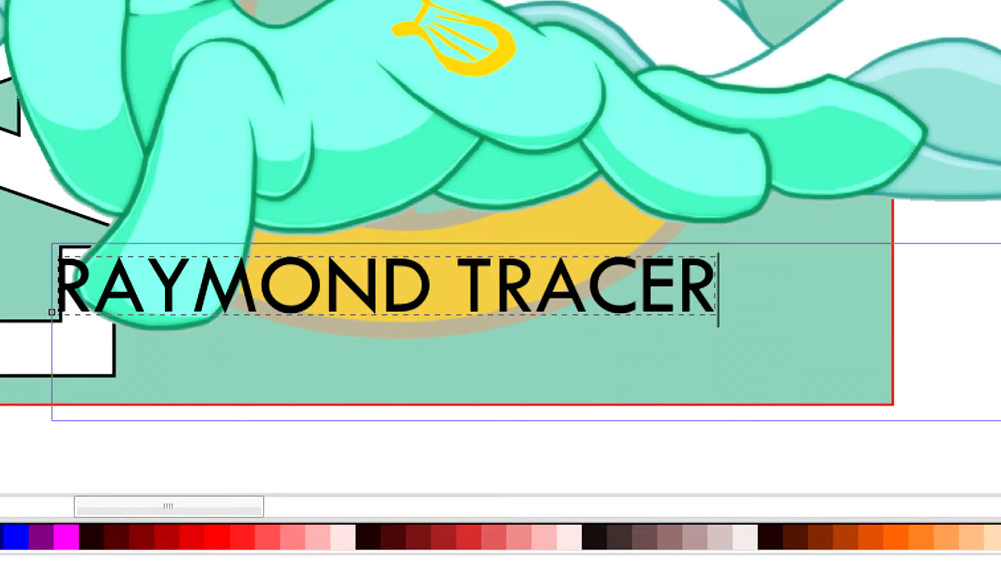
{"action": "key", "text": "F1"}
{"action": "left_click_drag", "start_coordinate": [400, 277], "coordinate": [500, 332]}
{"action": "key", "text": "F8"}
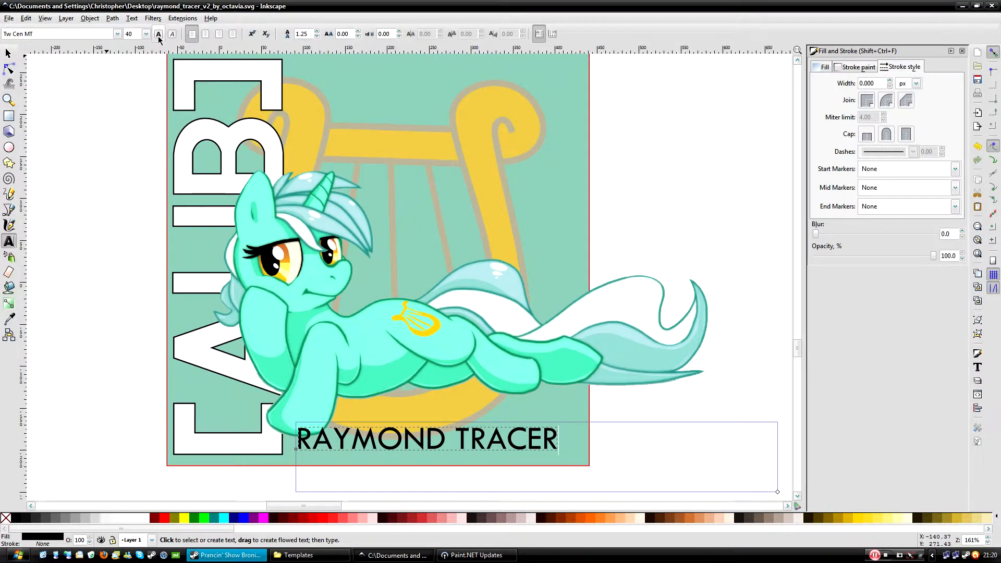
Make RAYMOND TRACER bold white with a 1.5 px black outline.
{"action": "left_click", "coordinate": [159, 35]}
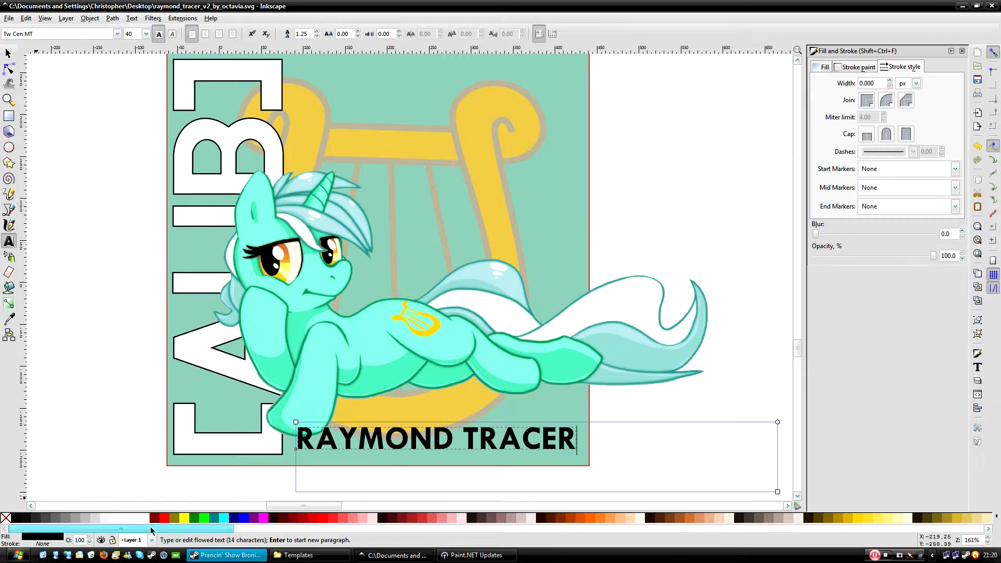
{"action": "left_click", "coordinate": [146, 521]}
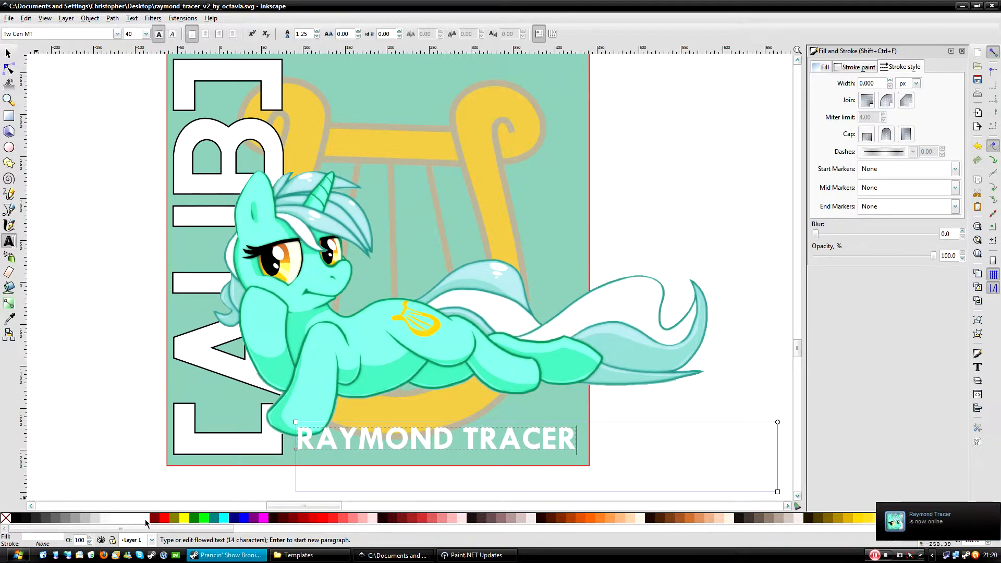
{"action": "left_click", "coordinate": [14, 520], "text": "shift"}
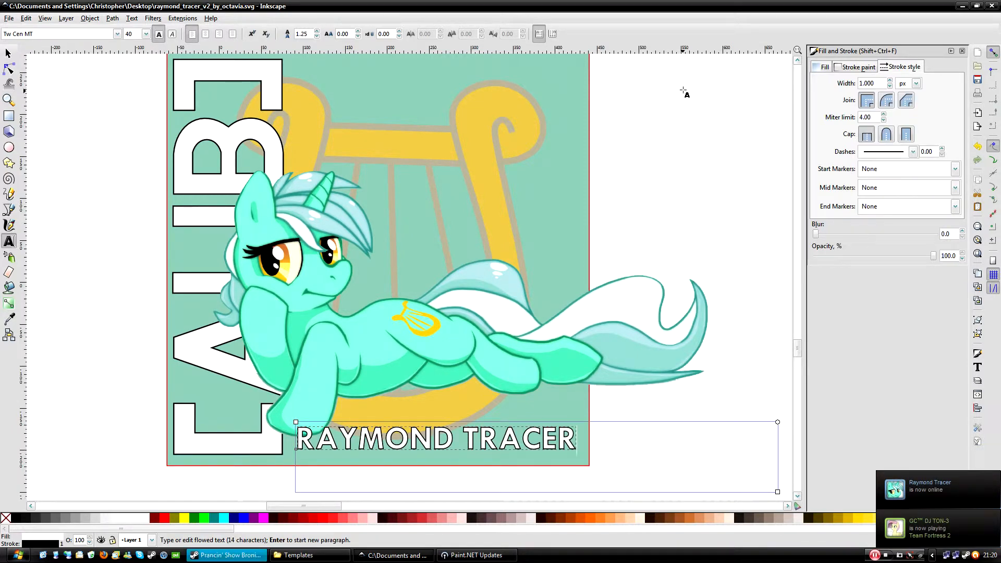
{"action": "left_click_drag", "start_coordinate": [874, 84], "coordinate": [866, 83]}
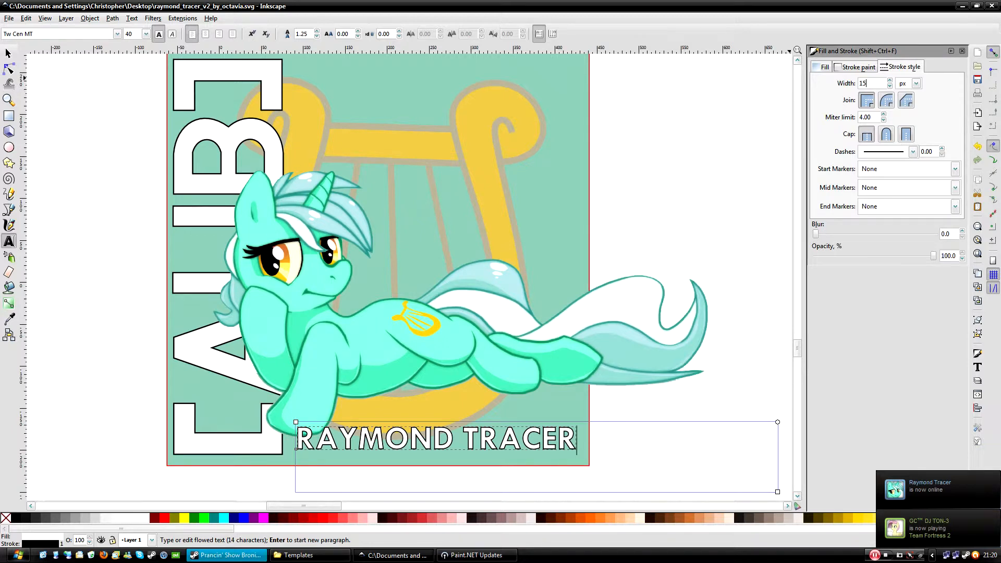
{"action": "key", "text": "Return"}
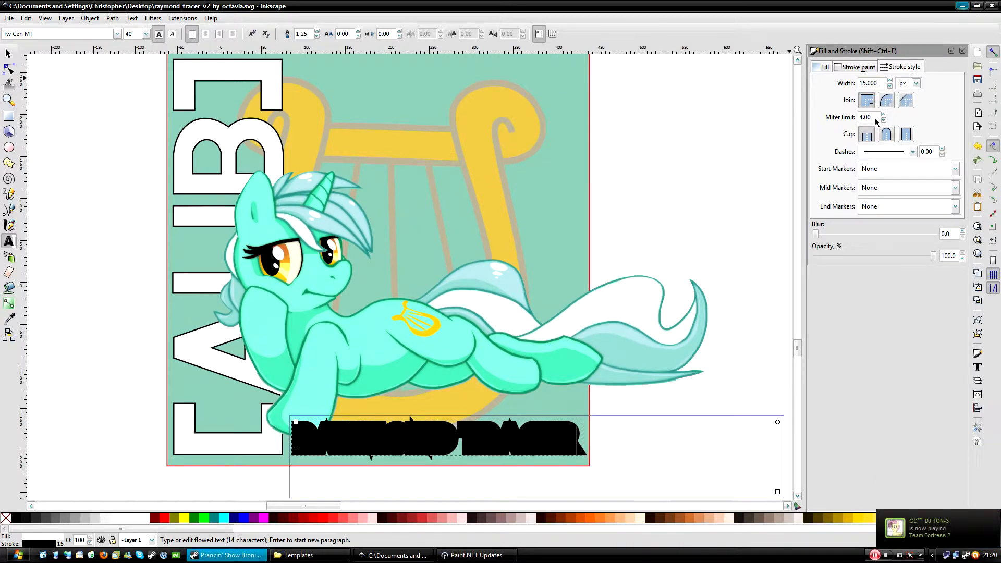
{"action": "double_click", "coordinate": [864, 84]}
{"action": "type", "text": "1.5"}
{"action": "key", "text": "Return"}
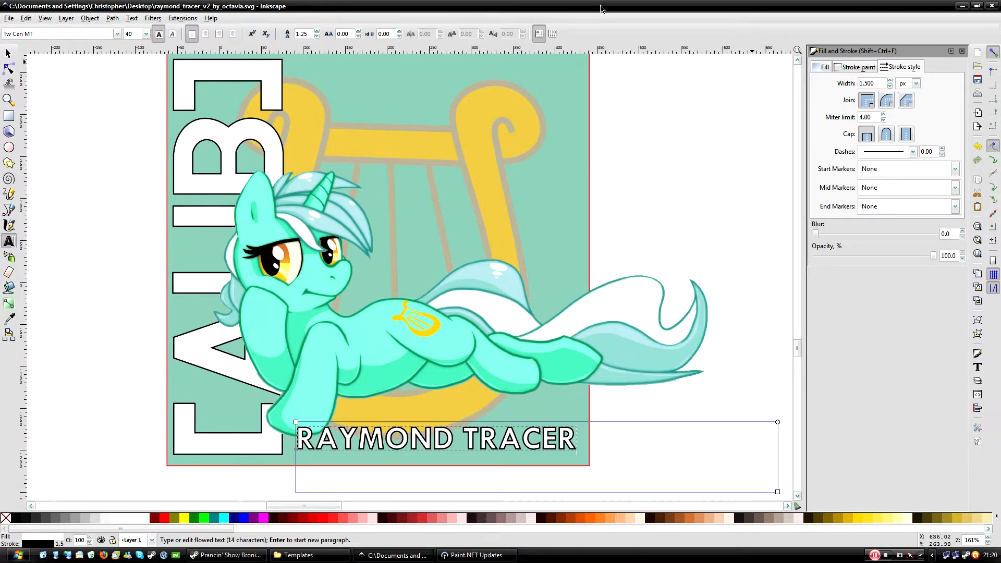
Nudge the RAYMOND TRACER text up-right beneath Lyra and zoom out to view the artwork.
{"action": "left_click", "coordinate": [8, 53]}
{"action": "left_click_drag", "start_coordinate": [381, 448], "coordinate": [384, 438]}
{"action": "left_click", "coordinate": [697, 451]}
{"action": "key", "text": "minus"}
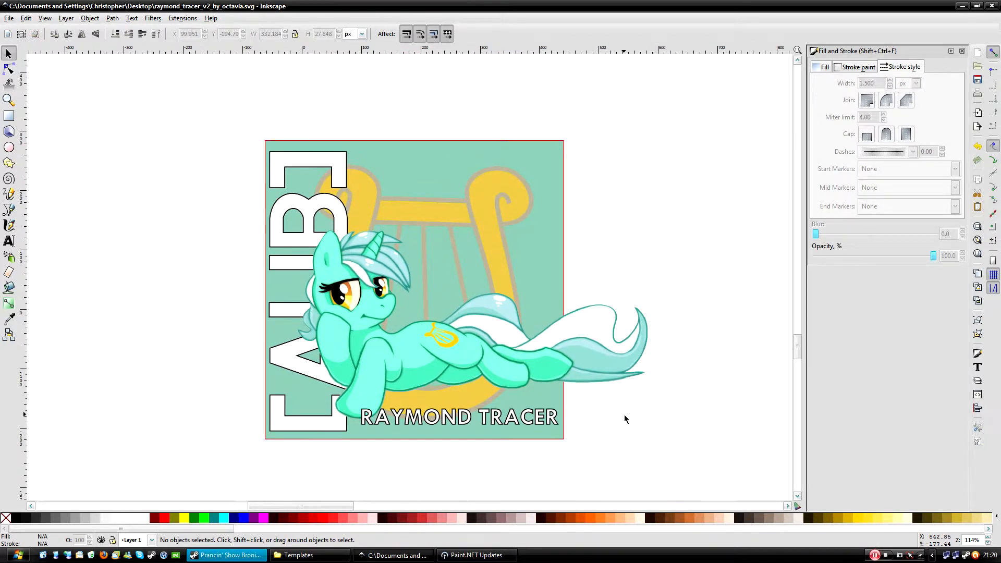
Shift the pony further right above the lettering, keeping it stacked above the letters.
{"action": "key", "text": "plus"}
{"action": "left_click_drag", "start_coordinate": [637, 368], "coordinate": [635, 352]}
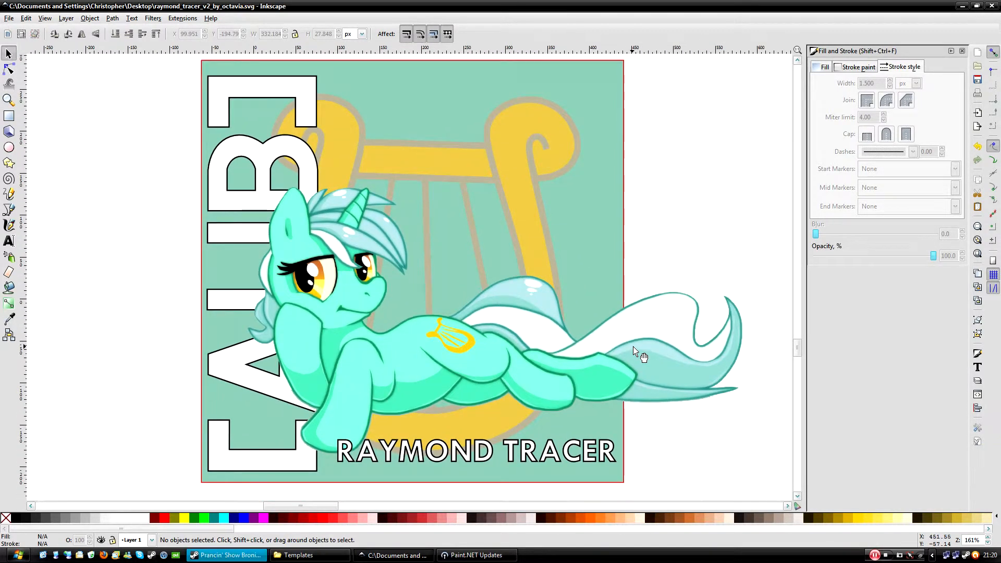
{"action": "mouse_move", "coordinate": [368, 353]}
{"action": "left_mouse_down"}
{"action": "mouse_move", "coordinate": [365, 342]}
{"action": "mouse_move", "coordinate": [358, 348]}
{"action": "left_mouse_up"}
{"action": "left_click_drag", "start_coordinate": [422, 456], "coordinate": [422, 453]}
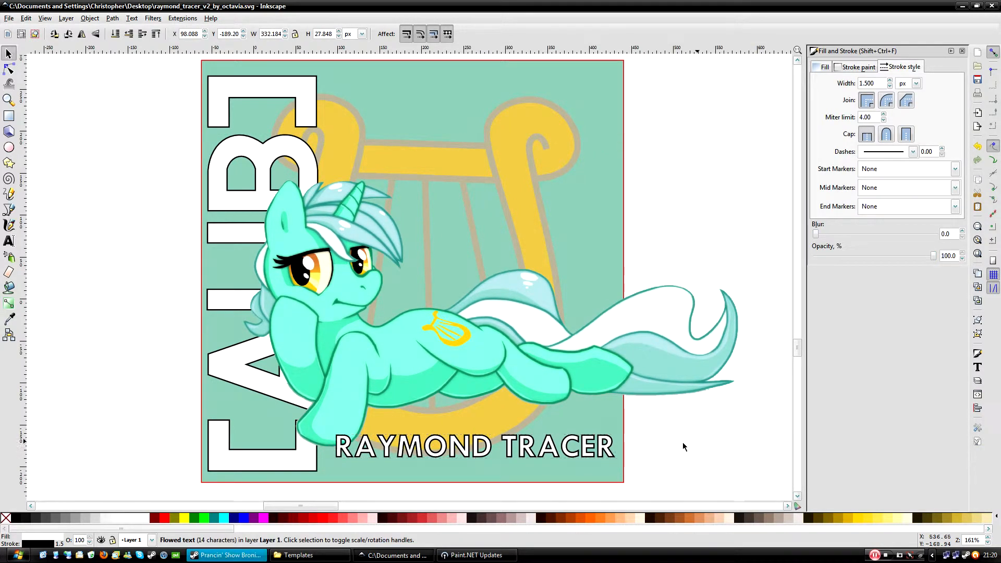
{"action": "left_click", "coordinate": [683, 447]}
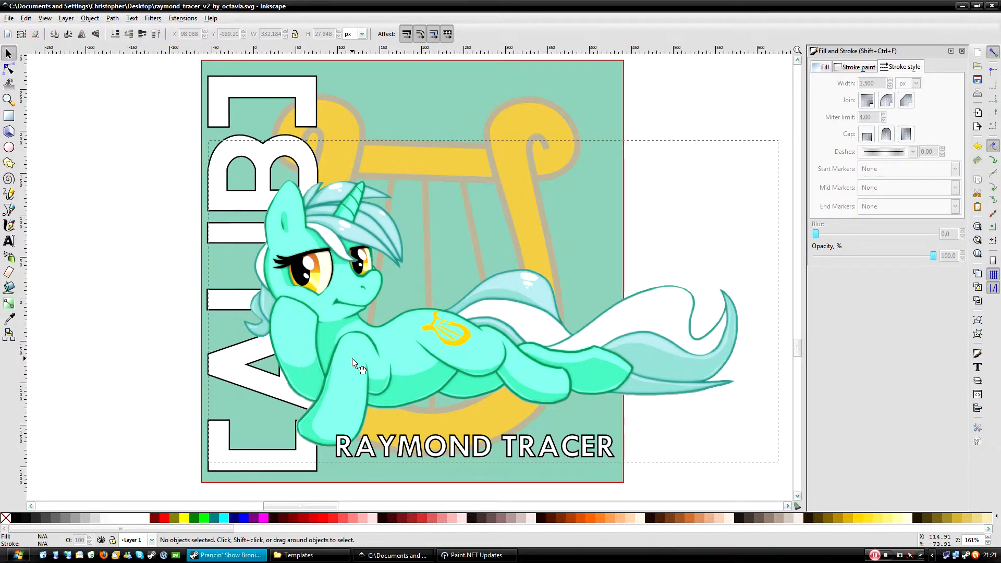
{"action": "left_click_drag", "start_coordinate": [365, 366], "coordinate": [368, 363]}
{"action": "key", "text": "Page_Down"}
{"action": "key", "text": "Page_Down"}
{"action": "key", "text": "Page_Down"}
{"action": "key", "text": "Page_Down"}
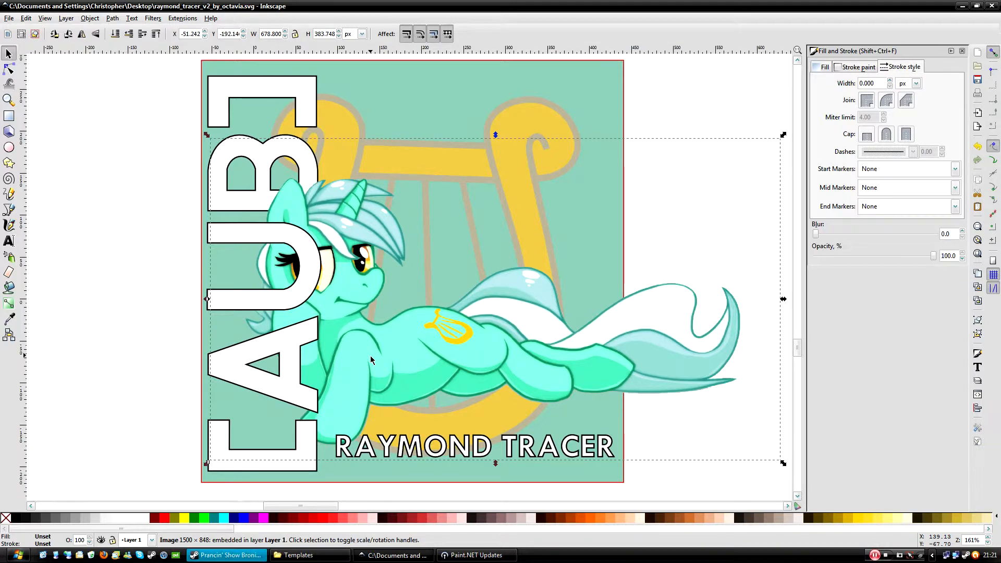
{"action": "key", "text": "Page_Down"}
{"action": "key", "text": "Page_Up"}
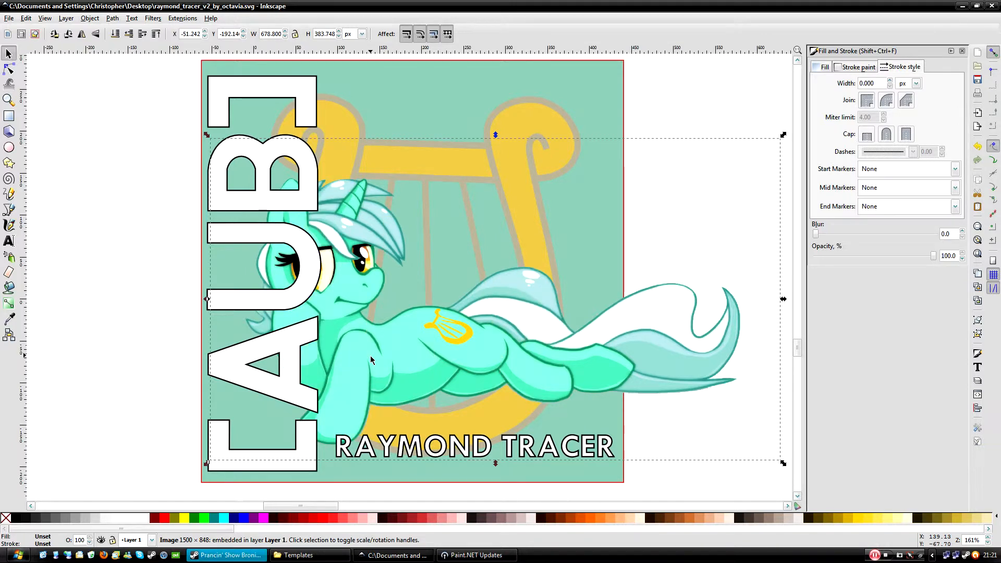
{"action": "key", "text": "Page_Up"}
{"action": "key", "text": "Page_Up"}
{"action": "key", "text": "Page_Up"}
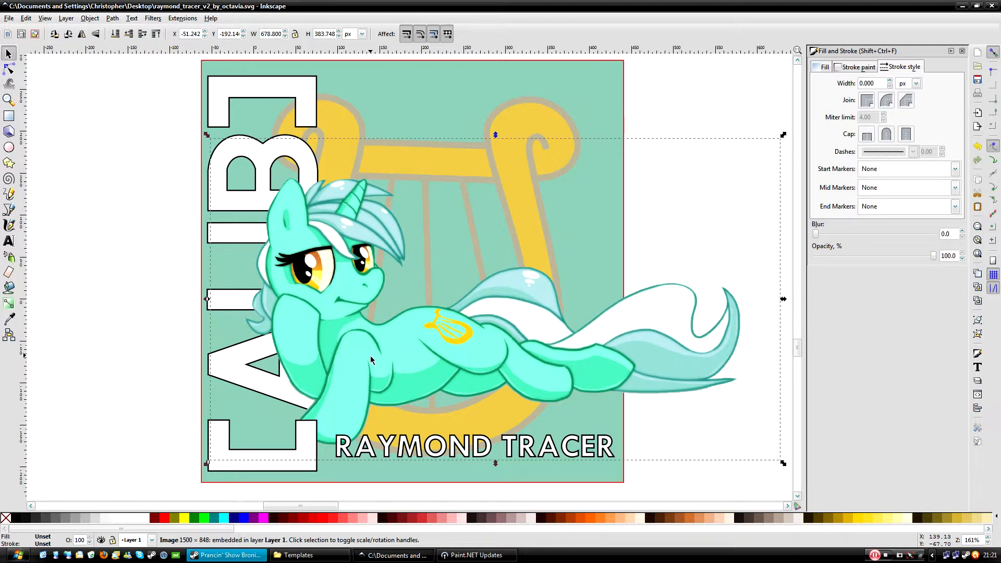
{"action": "left_click_drag", "start_coordinate": [364, 359], "coordinate": [394, 374]}
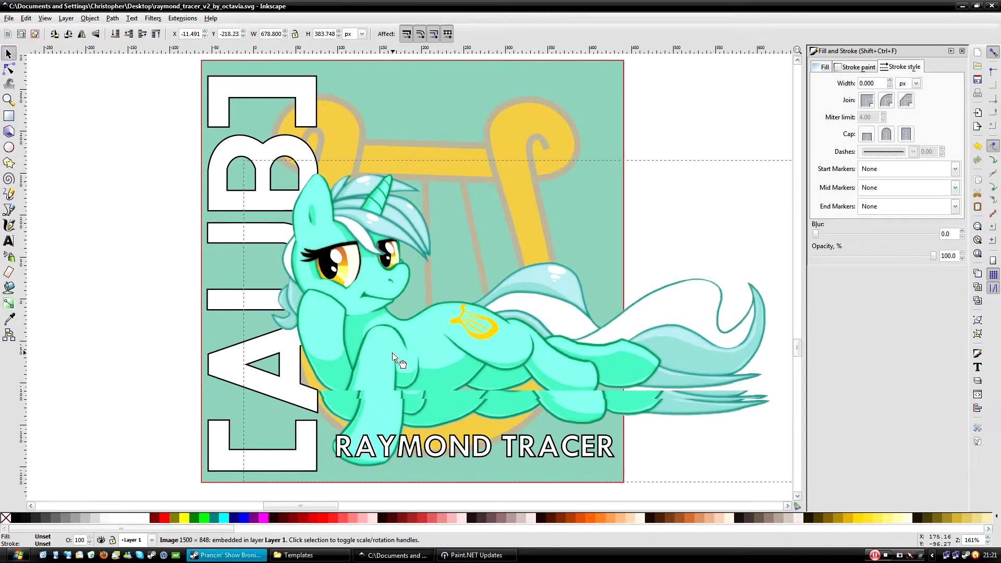
{"action": "left_click_drag", "start_coordinate": [395, 374], "coordinate": [391, 376]}
Enlarge the harp image to 382.783 × 447.661 px and shift it slightly left.
{"action": "left_click", "coordinate": [9, 303]}
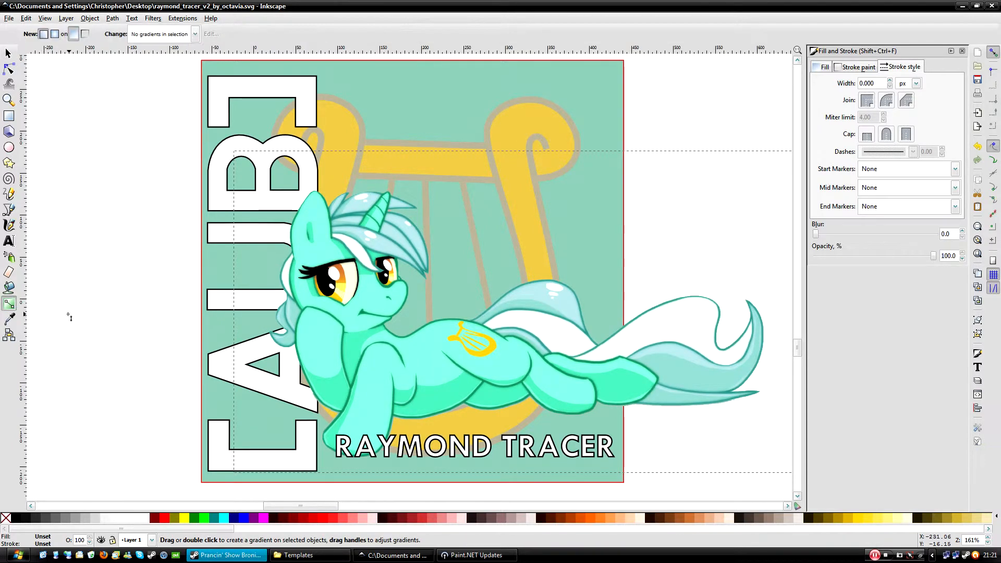
{"action": "scroll", "coordinate": [120, 318], "scroll_direction": "left", "scroll_amount": 1}
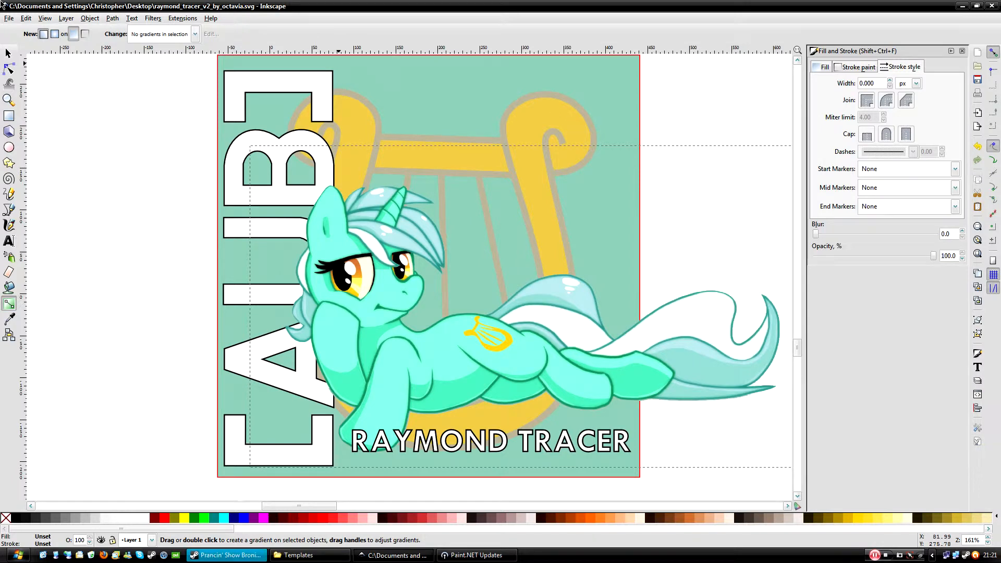
{"action": "left_click", "coordinate": [8, 53]}
{"action": "mouse_move", "coordinate": [543, 121]}
{"action": "left_mouse_down"}
{"action": "mouse_move", "coordinate": [555, 134]}
{"action": "mouse_move", "coordinate": [549, 127]}
{"action": "left_mouse_up"}
{"action": "left_click_drag", "start_coordinate": [295, 97], "coordinate": [280, 80]}
{"action": "left_click_drag", "start_coordinate": [377, 136], "coordinate": [360, 142]}
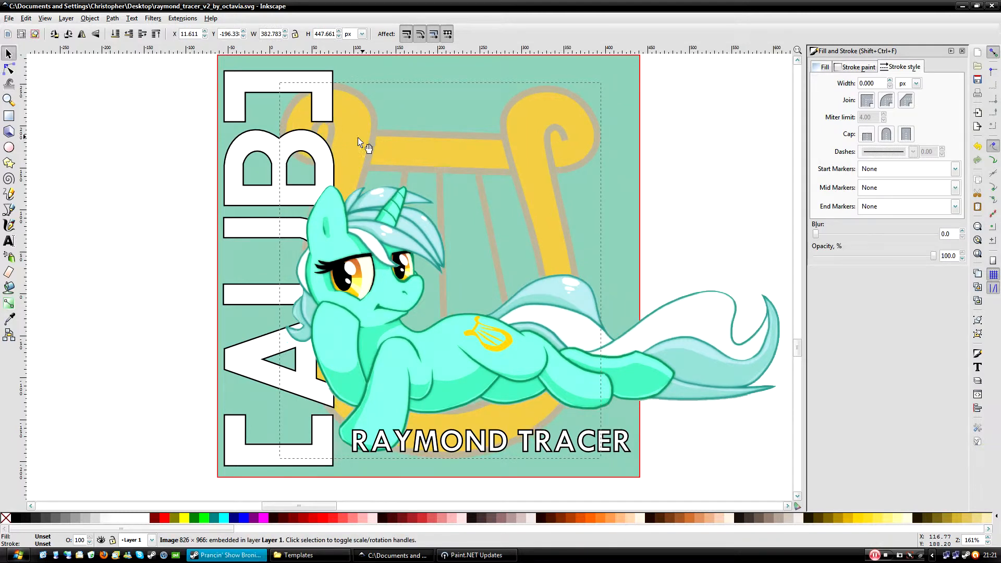
{"action": "left_click", "coordinate": [64, 272]}
{"action": "scroll", "coordinate": [90, 279], "scroll_direction": "right", "scroll_amount": 2}
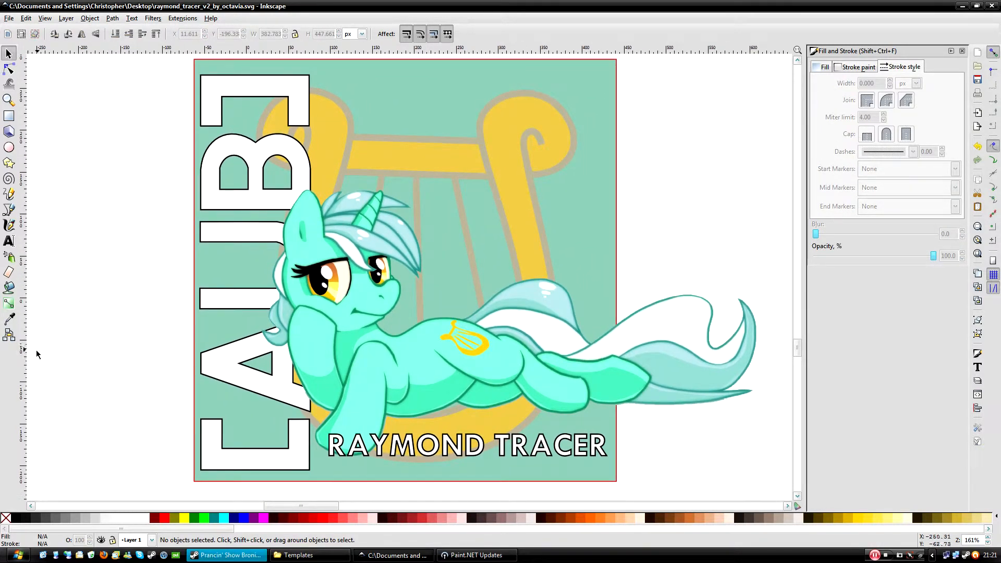
Set up a bitmap export of the selected square as raymond_tracer_v2_by_octavia.png.
{"action": "key", "text": "ctrl"}
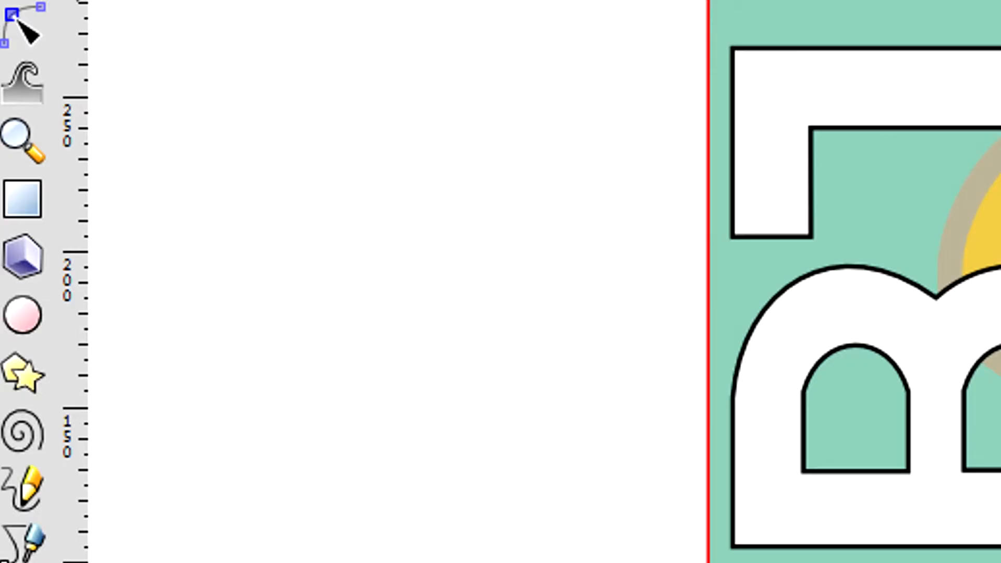
{"action": "left_click", "coordinate": [9, 17]}
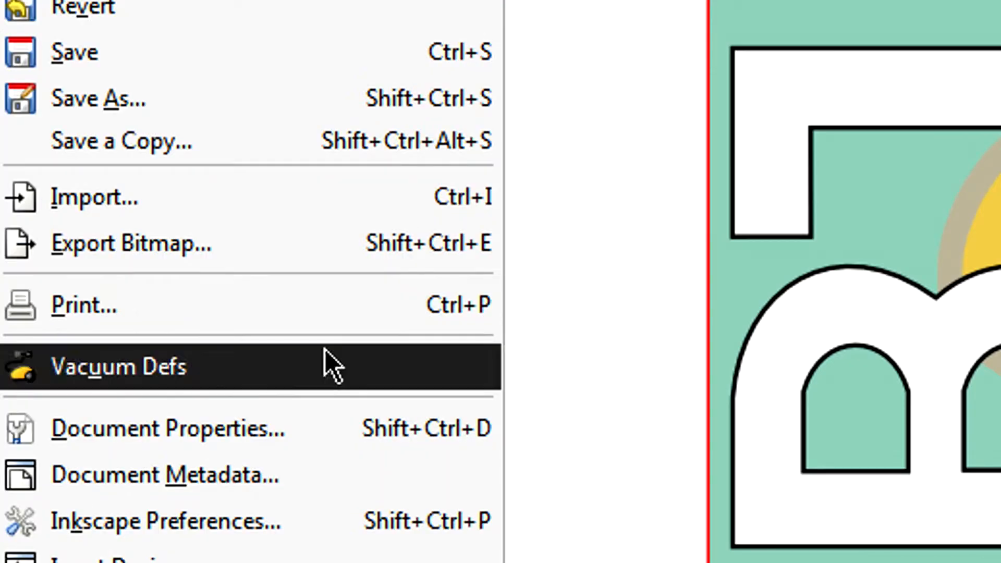
{"action": "left_click", "coordinate": [162, 251]}
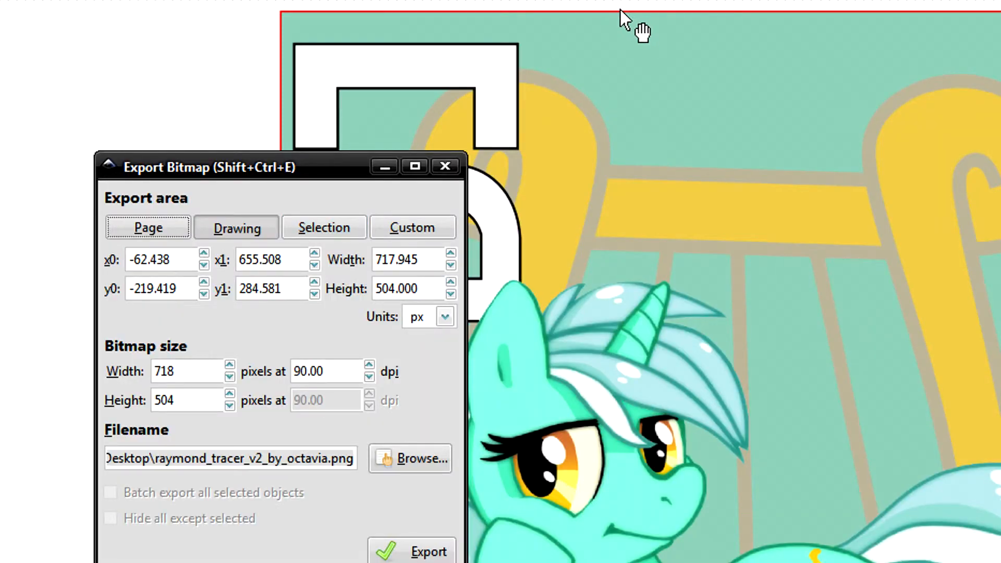
{"action": "left_click", "coordinate": [627, 22]}
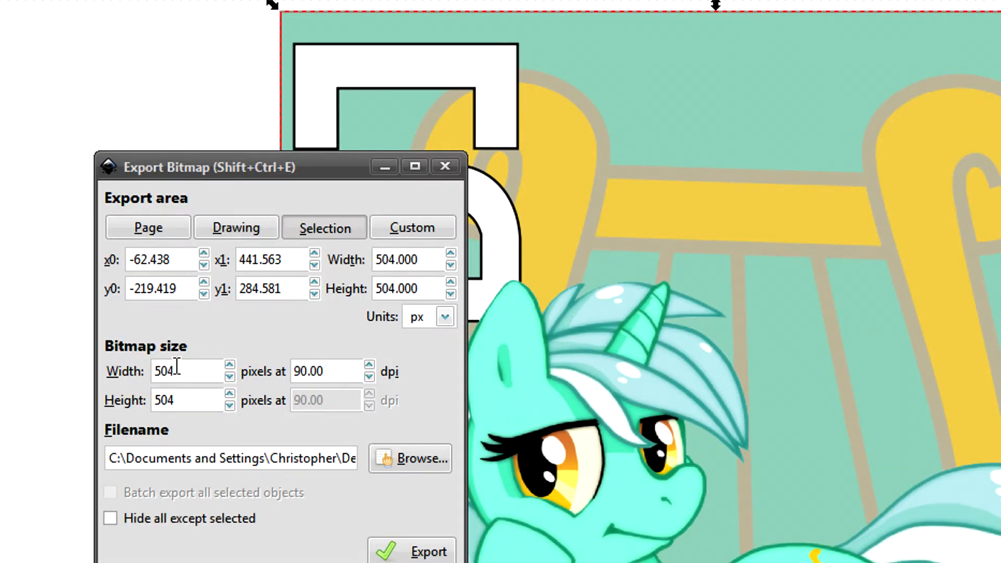
{"action": "left_click", "coordinate": [401, 464]}
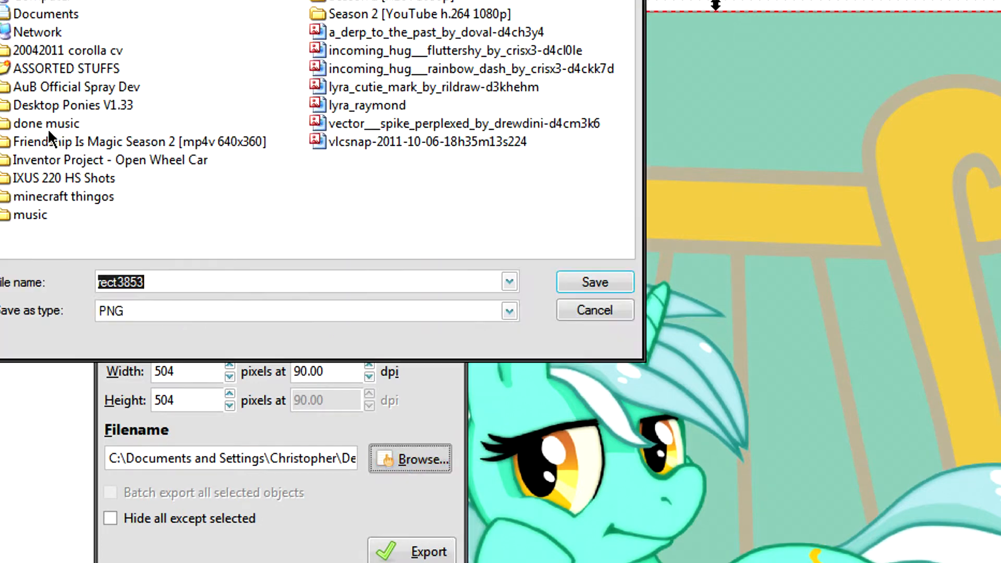
{"action": "type", "text": "RAY"}
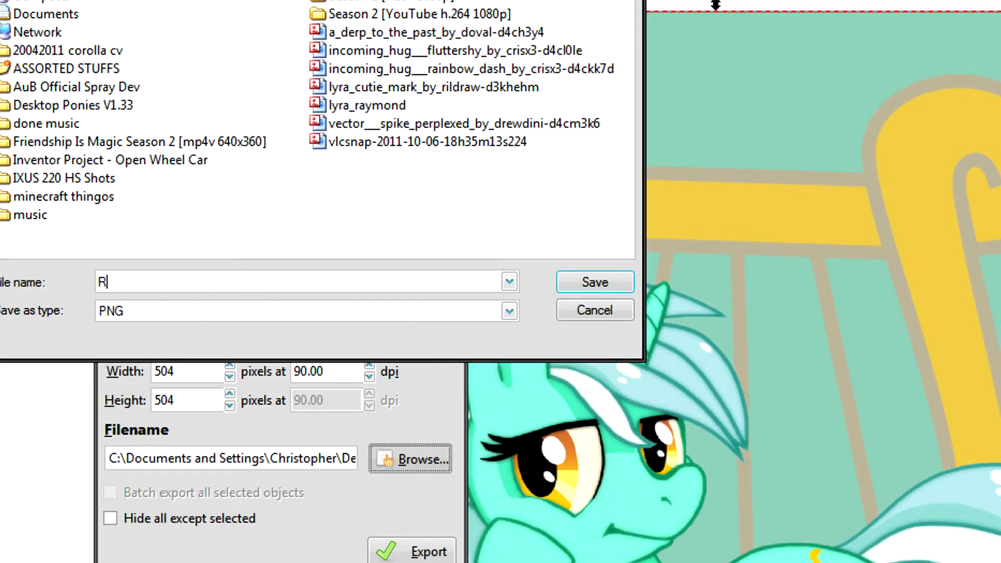
{"action": "key", "text": "Delete"}
{"action": "key", "text": "Down"}
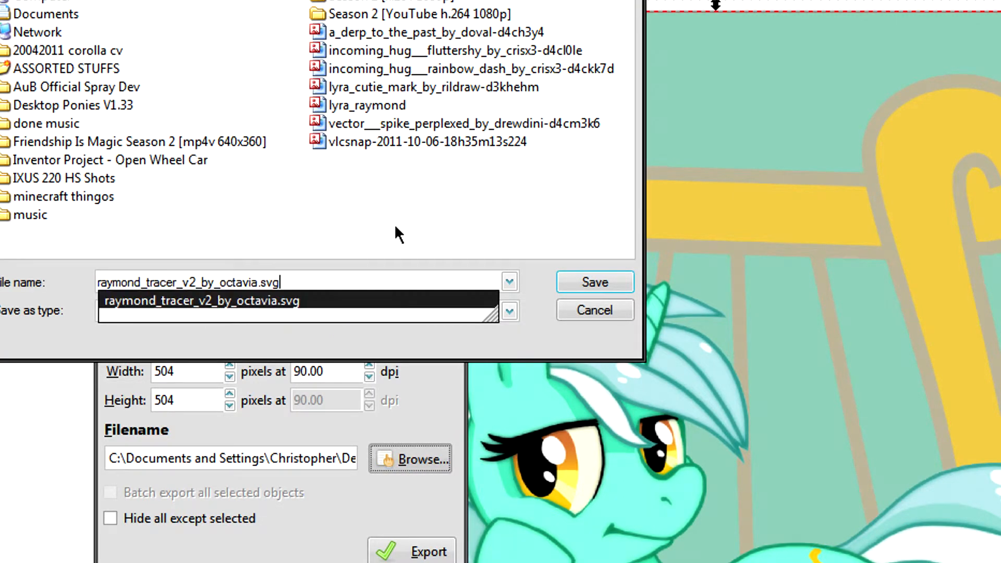
{"action": "key", "text": "BackSpace"}
{"action": "key", "text": "BackSpace"}
{"action": "key", "text": "BackSpace"}
{"action": "key", "text": "BackSpace"}
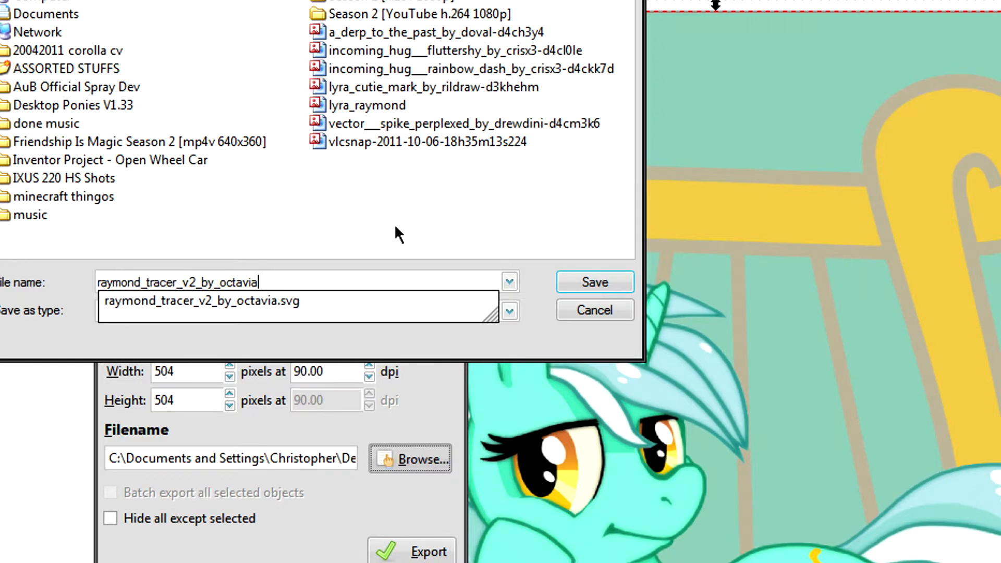
{"action": "key", "text": "Return"}
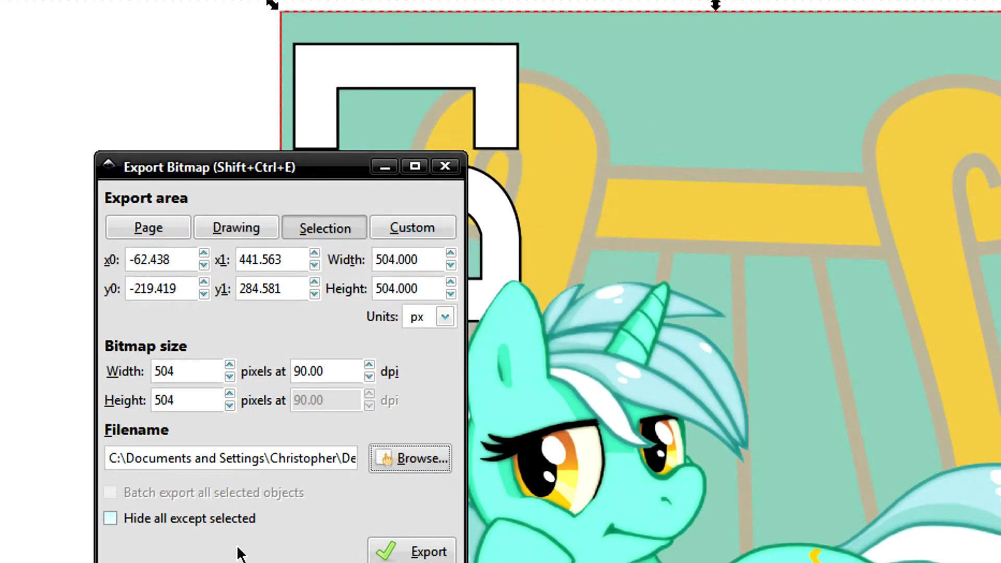
Export the 504 × 504 px PNG and close the document.
{"action": "left_click", "coordinate": [385, 550]}
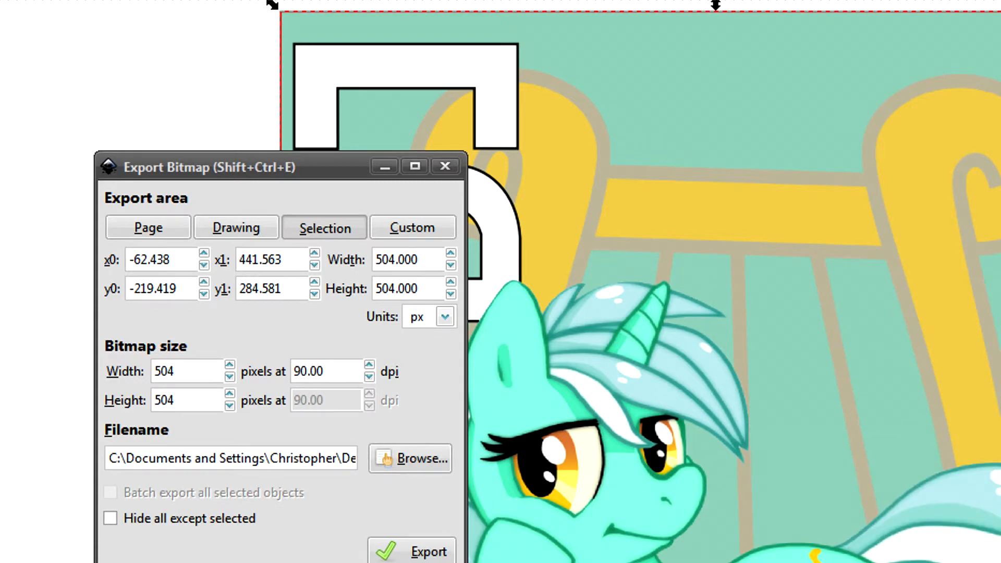
{"action": "left_click", "coordinate": [445, 167]}
{"action": "key", "text": "ctrl+w"}
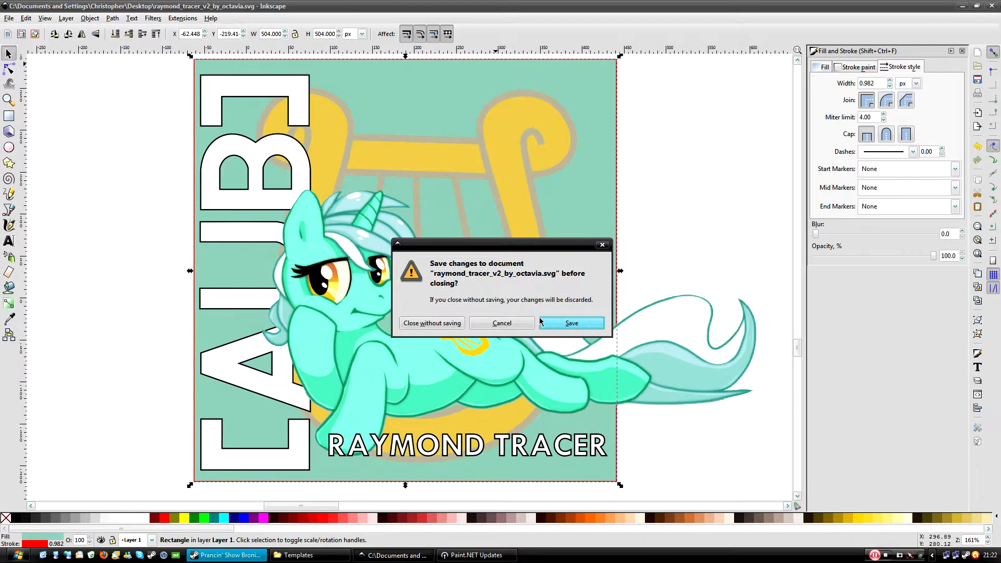
Save raymond_tracer_v2_by_octavia.svg and close Inkscape, dismissing the Paint.NET update notice.
{"action": "left_click", "coordinate": [913, 553]}
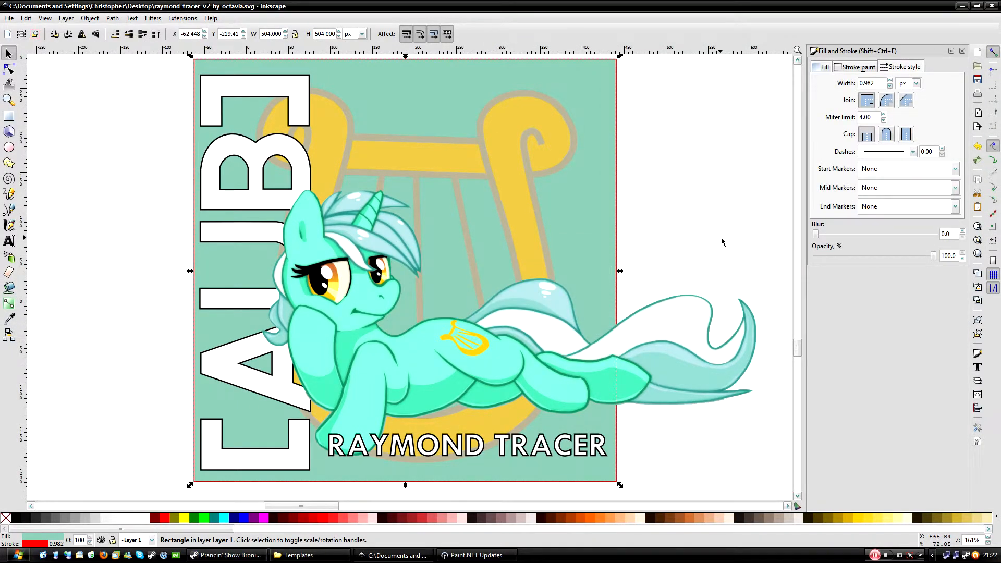
{"action": "key", "text": "ctrl+s"}
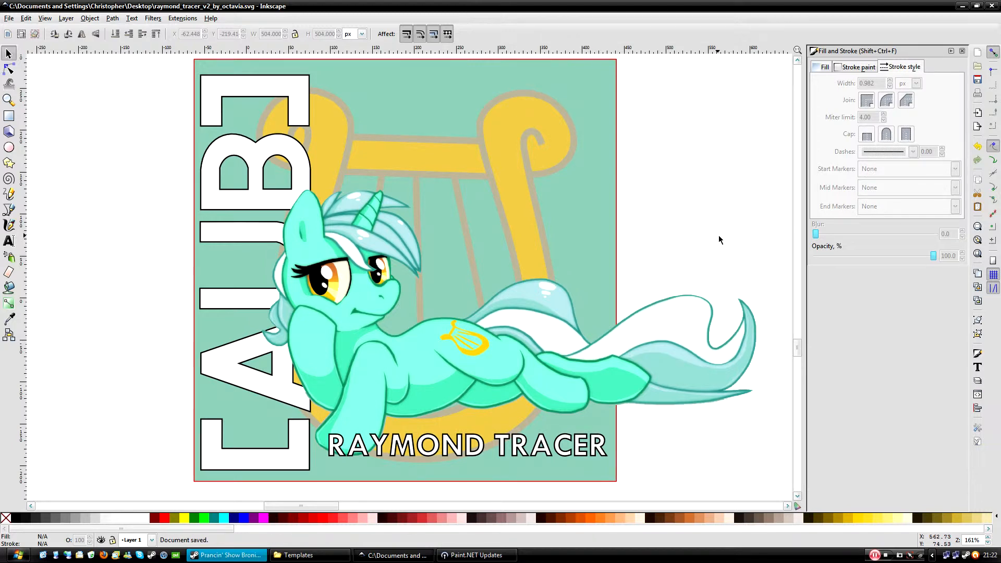
{"action": "key", "text": "ctrl+w"}
{"action": "left_click", "coordinate": [571, 293]}
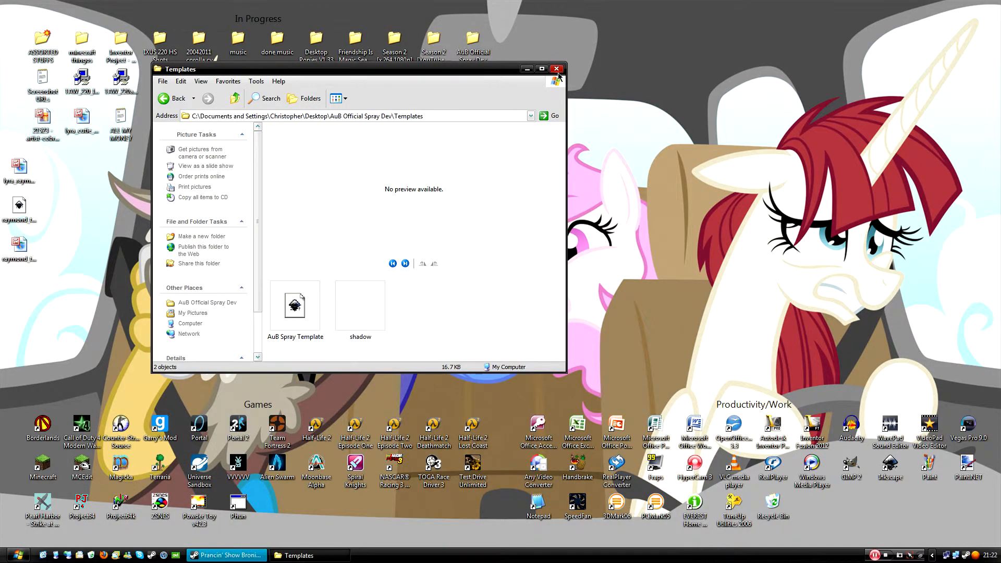
Rearrange the lyra_raymond and raymond_tracer desktop icons and minimize the Templates window.
{"action": "left_click", "coordinate": [360, 318]}
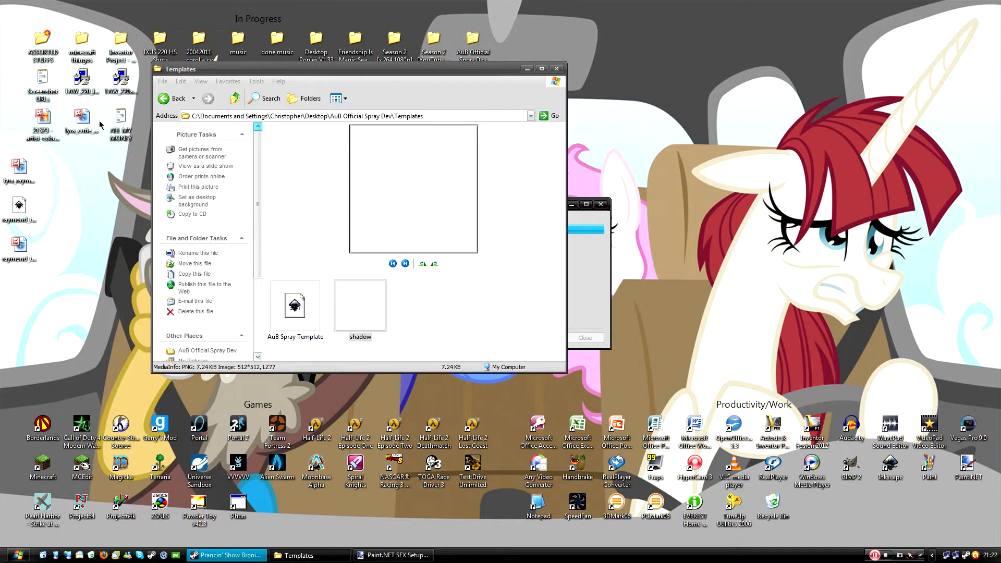
{"action": "left_click_drag", "start_coordinate": [19, 167], "coordinate": [119, 117]}
{"action": "left_click_drag", "start_coordinate": [18, 167], "coordinate": [18, 209]}
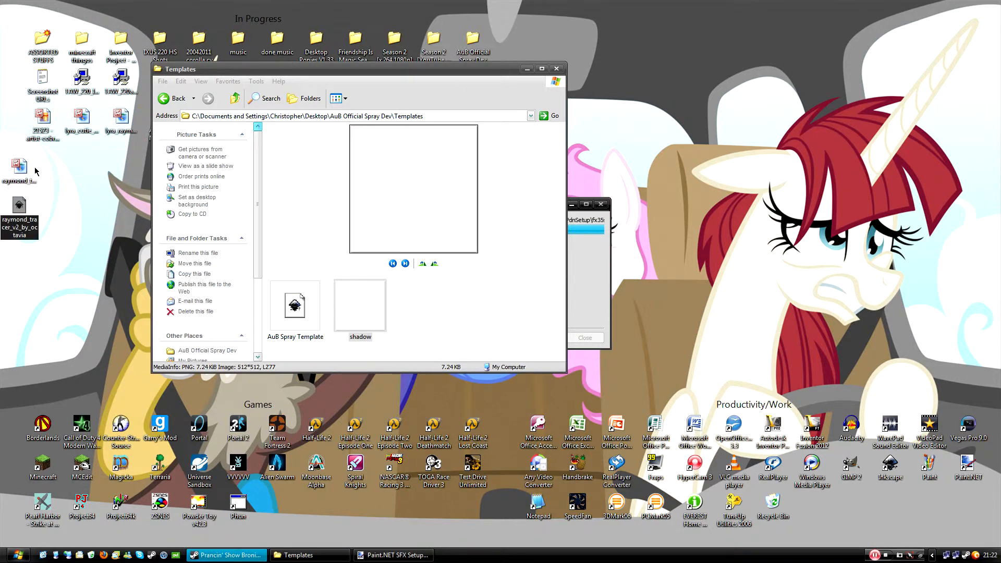
{"action": "left_click", "coordinate": [527, 70]}
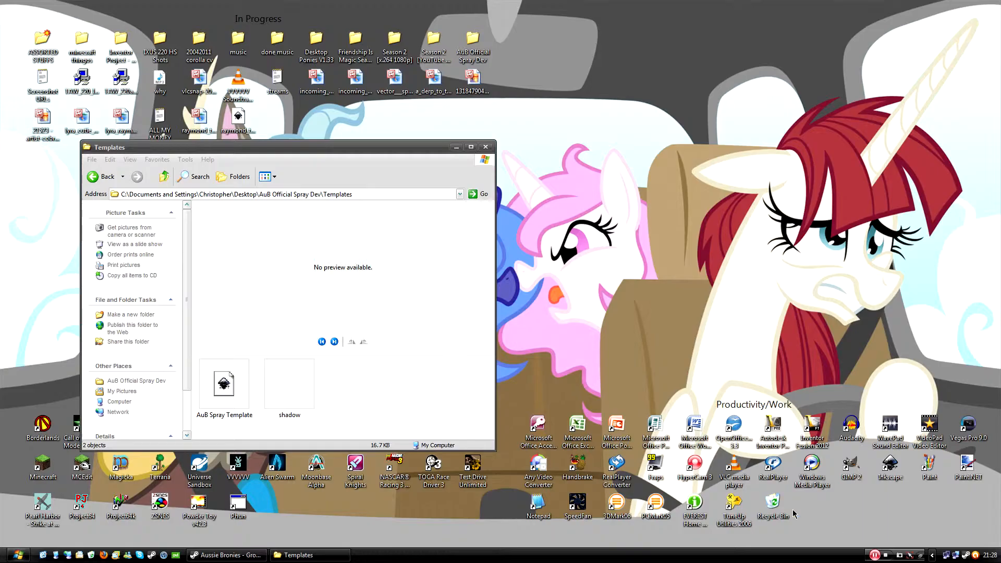
{"action": "left_click", "coordinate": [200, 121]}
Open raymond_tracer_v2_by_octavia.png from the desktop in Paint.NET.
{"action": "right_click", "coordinate": [201, 121]}
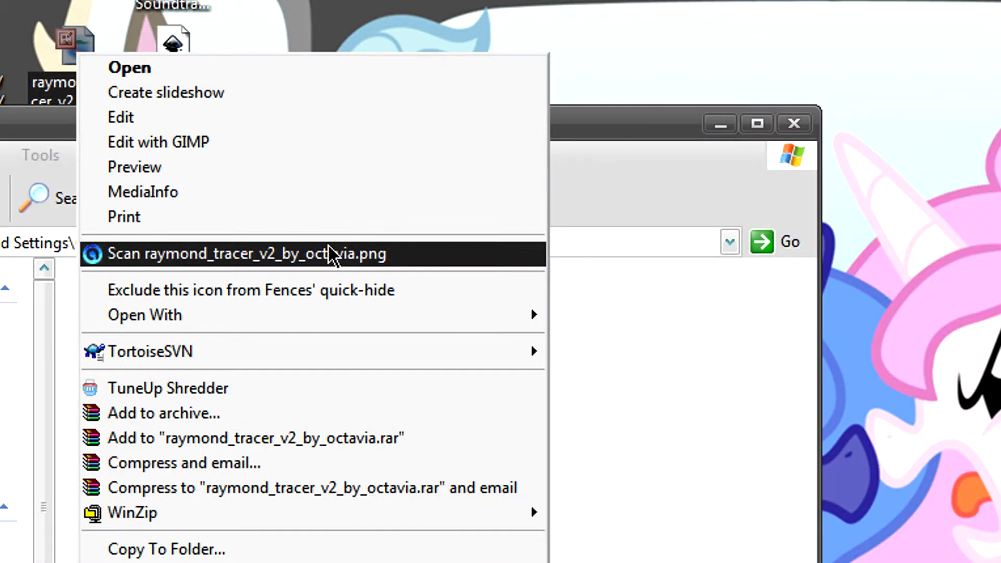
{"action": "mouse_move", "coordinate": [401, 317]}
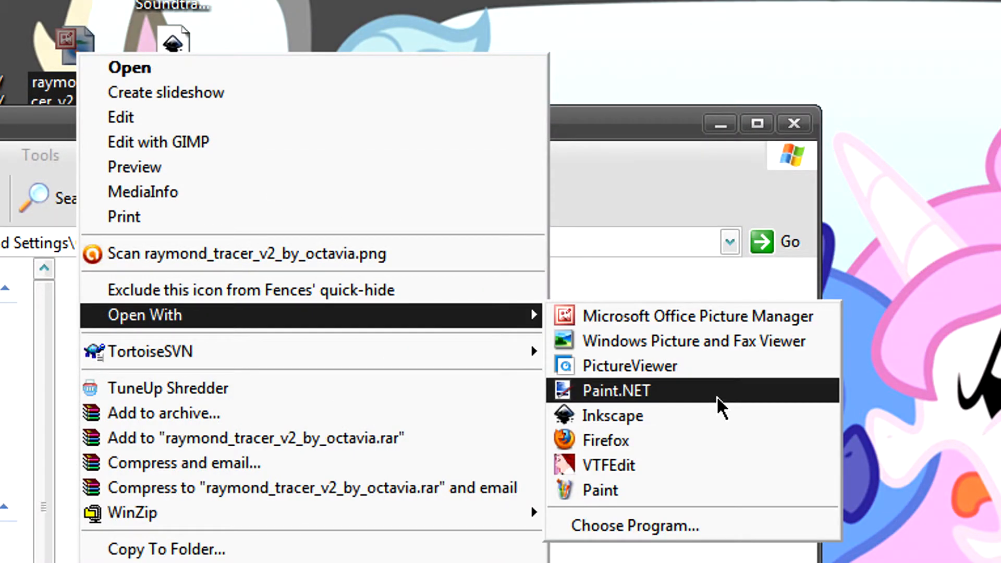
{"action": "left_click", "coordinate": [717, 394]}
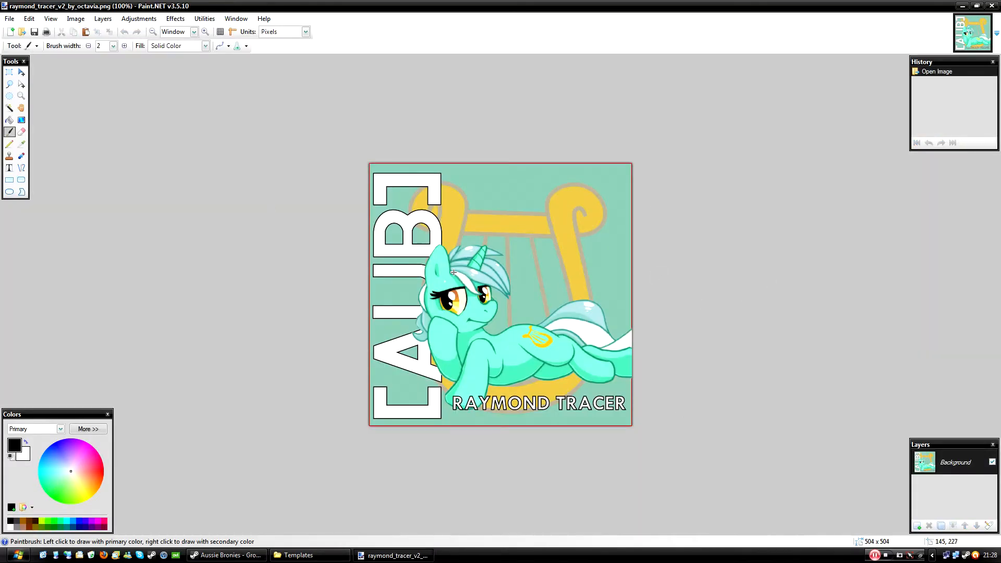
Open the shadow template from the Templates folder in Paint.NET.
{"action": "left_click", "coordinate": [962, 5]}
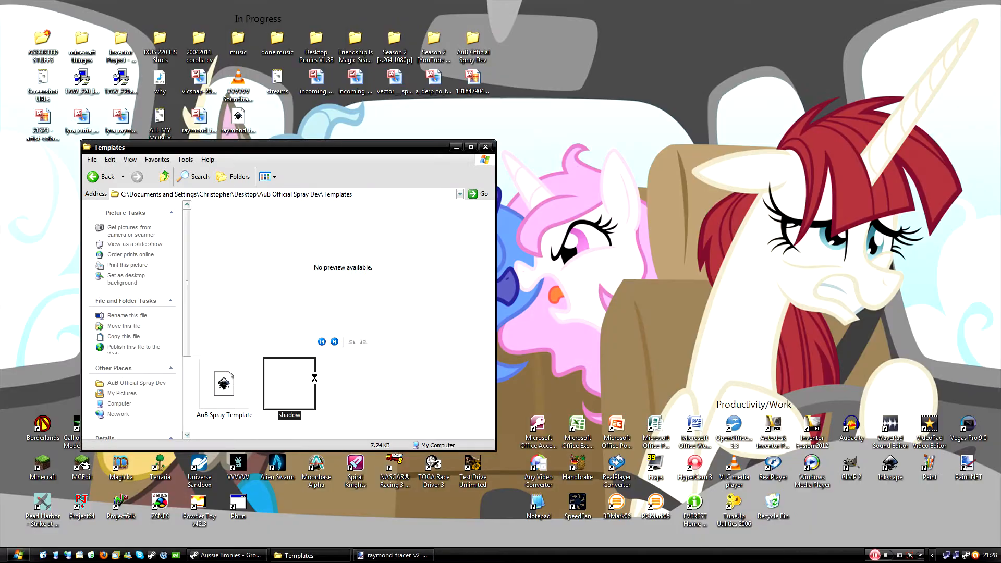
{"action": "right_click", "coordinate": [313, 376]}
{"action": "mouse_move", "coordinate": [417, 183]}
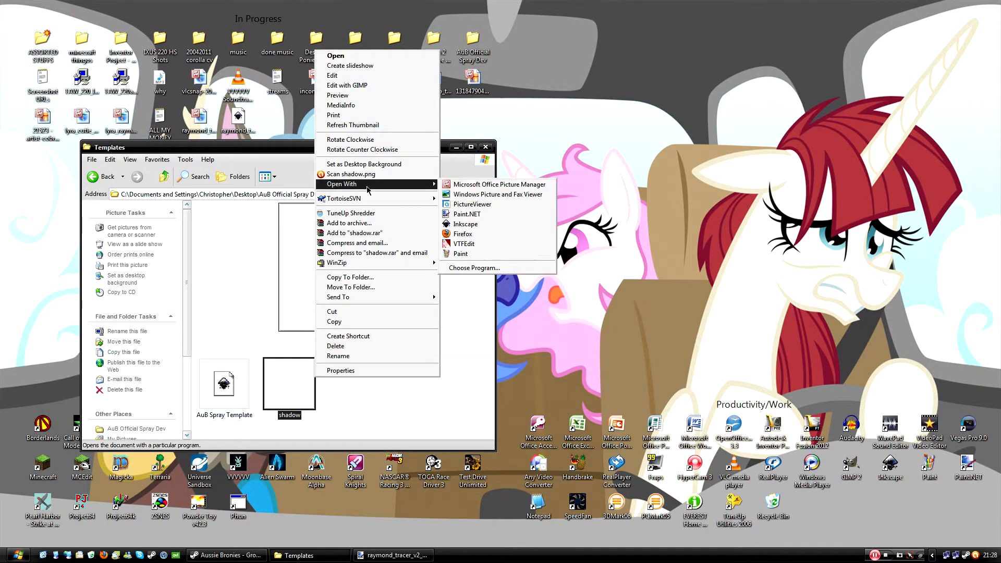
{"action": "left_click", "coordinate": [466, 219]}
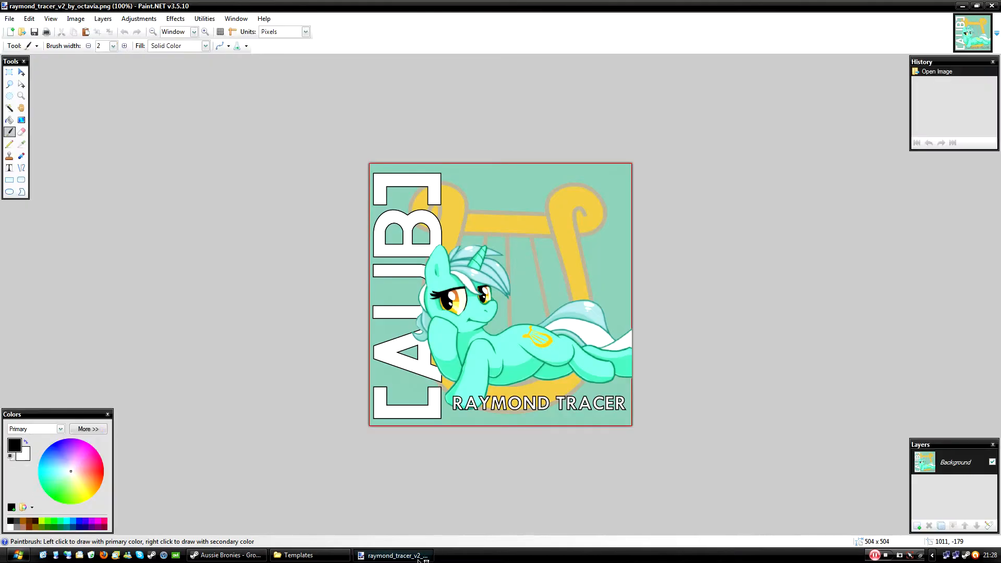
Resize the Raymond Tracer canvas to 502 × 502 pixels with aspect ratio kept, then save the PNG.
{"action": "key", "text": "ctrl+Tab"}
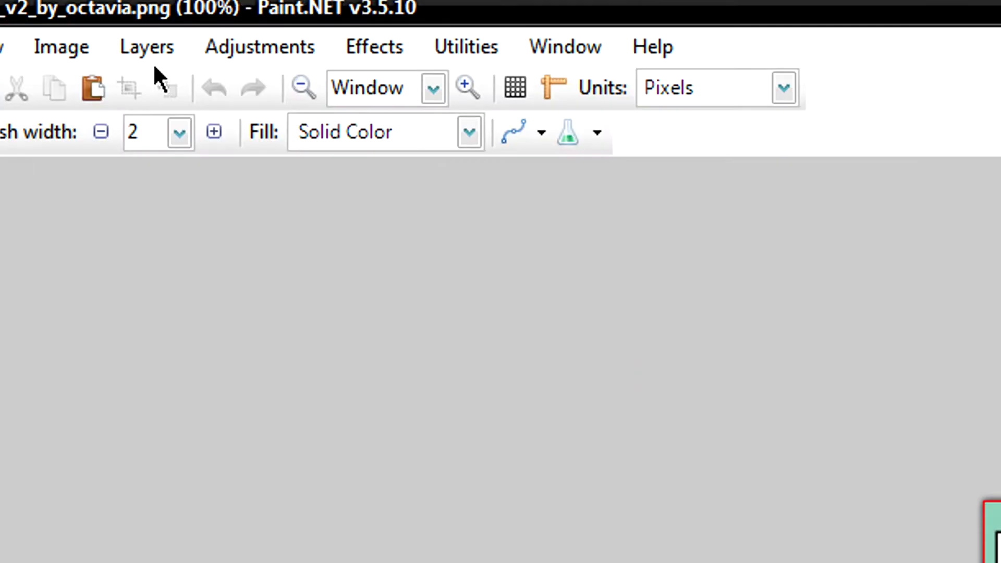
{"action": "left_click", "coordinate": [104, 20]}
{"action": "mouse_move", "coordinate": [139, 17]}
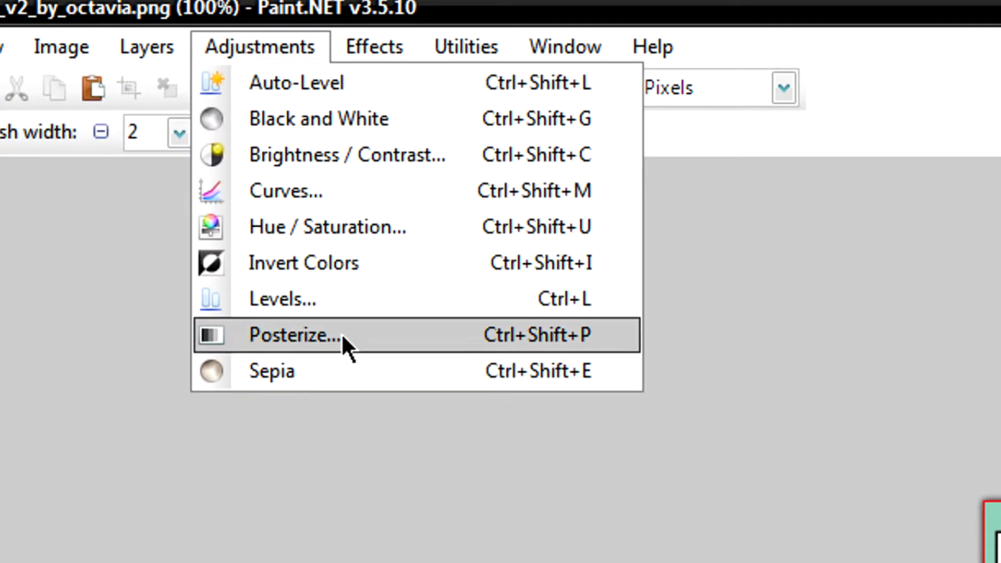
{"action": "mouse_move", "coordinate": [61, 46]}
{"action": "left_click", "coordinate": [117, 155]}
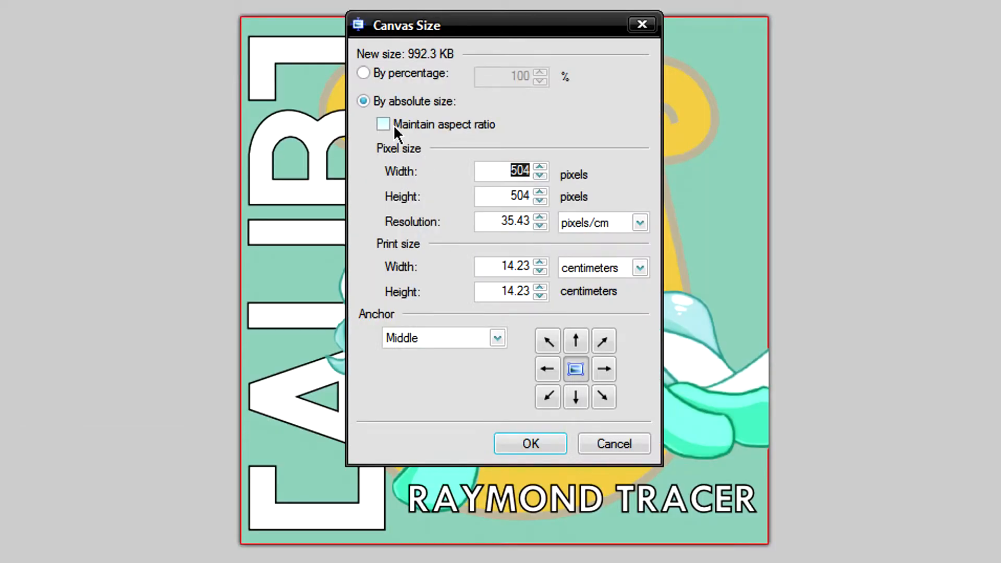
{"action": "left_click", "coordinate": [394, 128]}
{"action": "key", "text": "Tab"}
{"action": "type", "text": "5100"}
{"action": "key", "text": "BackSpace"}
{"action": "key", "text": "BackSpace"}
{"action": "key", "text": "BackSpace"}
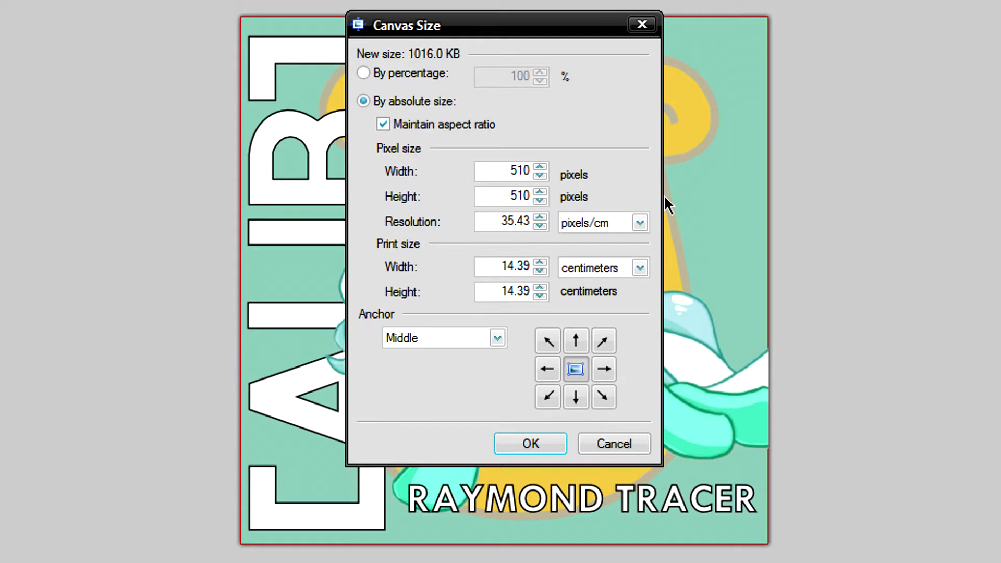
{"action": "type", "text": "502"}
{"action": "key", "text": "BackSpace"}
{"action": "key", "text": "BackSpace"}
{"action": "key", "text": "BackSpace"}
{"action": "key", "text": "BackSpace"}
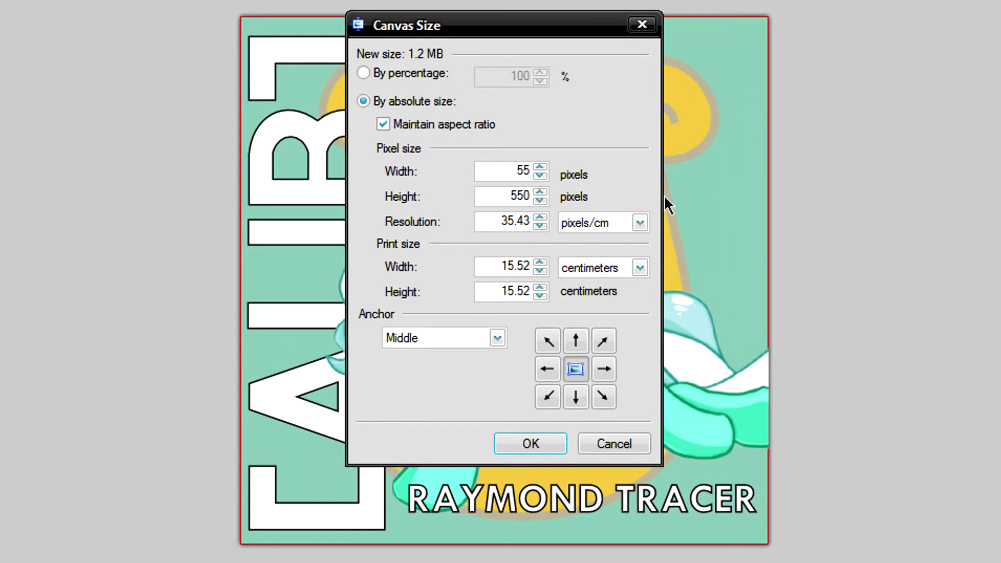
{"action": "type", "text": "502"}
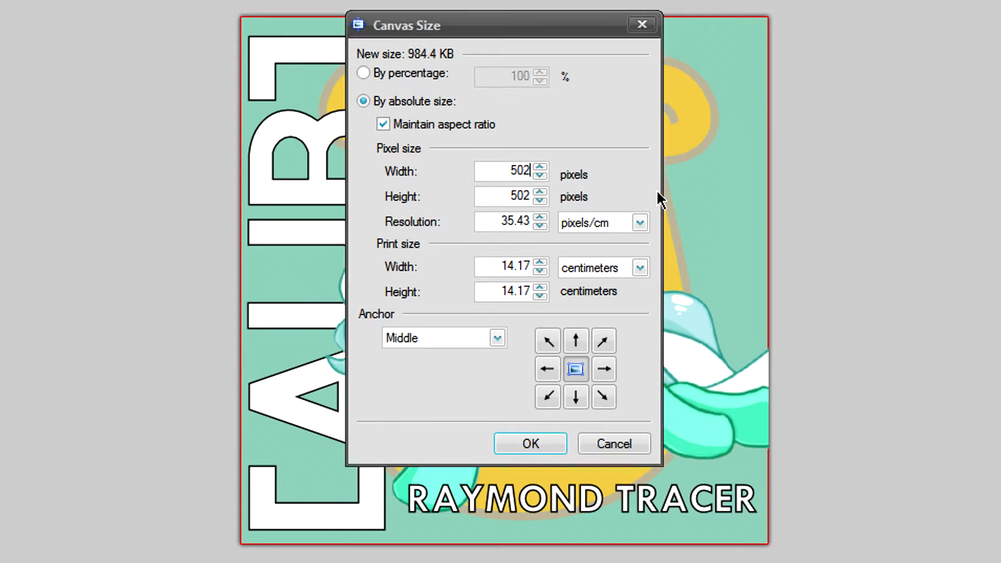
{"action": "key", "text": "Return"}
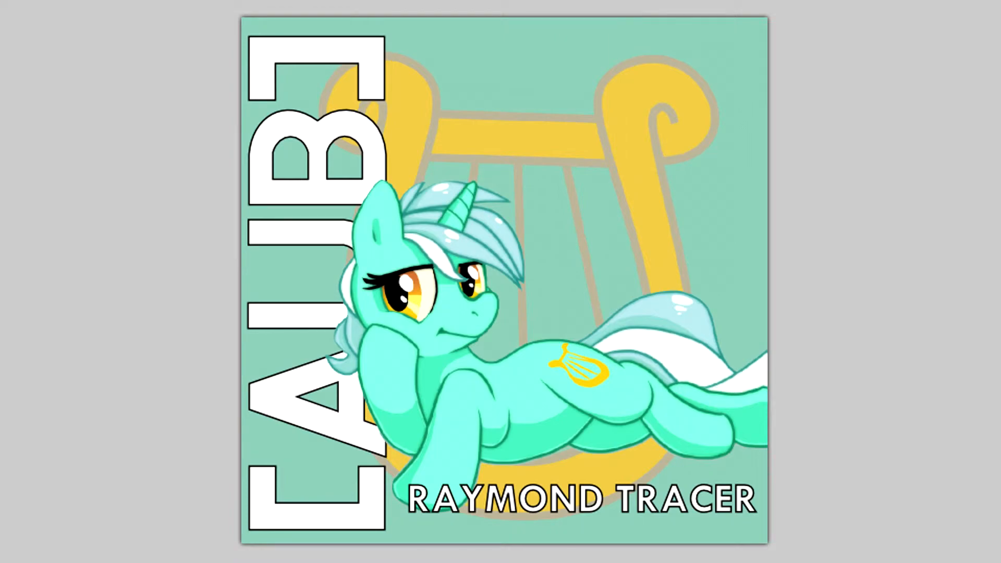
{"action": "key", "text": "ctrl+s"}
{"action": "left_click", "coordinate": [600, 359]}
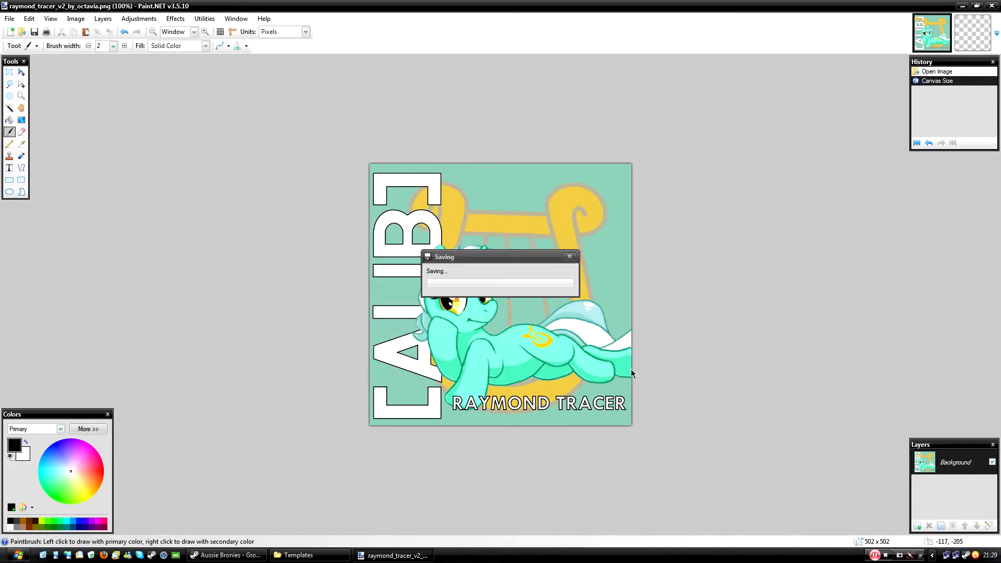
Paste the whole Raymond Tracer artwork into the shadow.png canvas.
{"action": "key", "text": "ctrl+a"}
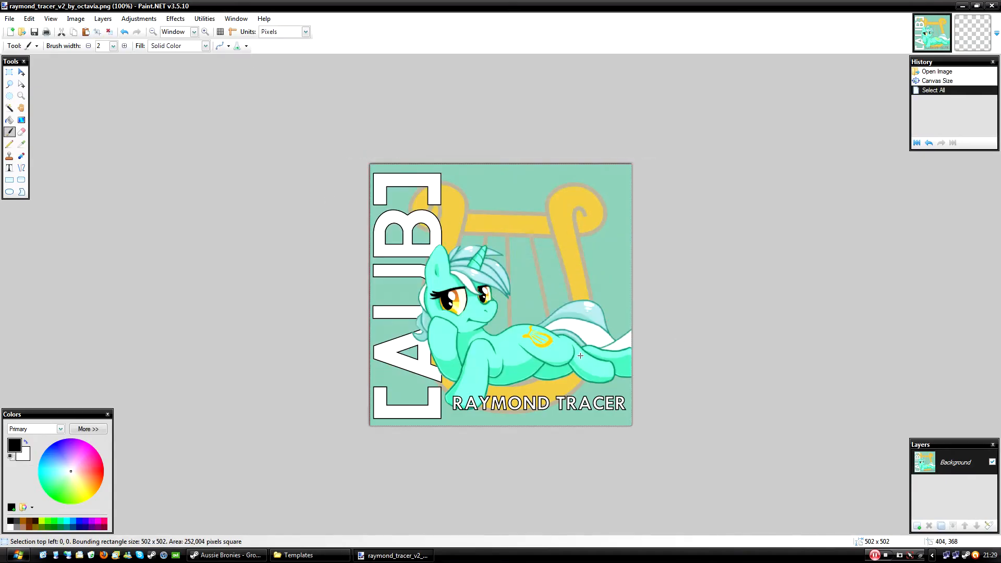
{"action": "left_click", "coordinate": [947, 19]}
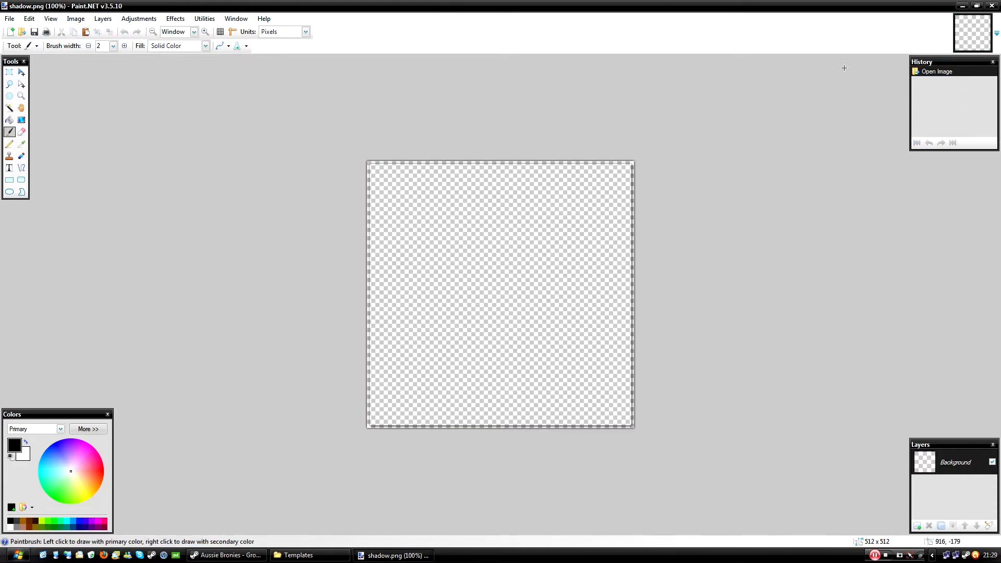
{"action": "key", "text": "ctrl+v"}
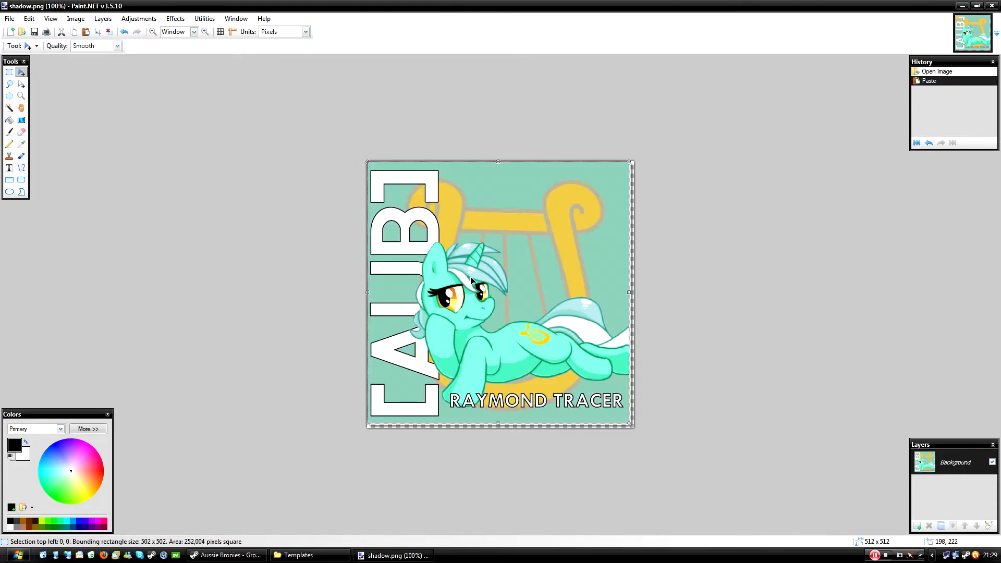
Position the pasted artwork toward the bottom-right edge, commit it and view at 100%.
{"action": "left_click", "coordinate": [205, 32]}
{"action": "scroll", "coordinate": [495, 292], "scroll_direction": "down", "scroll_amount": 1}
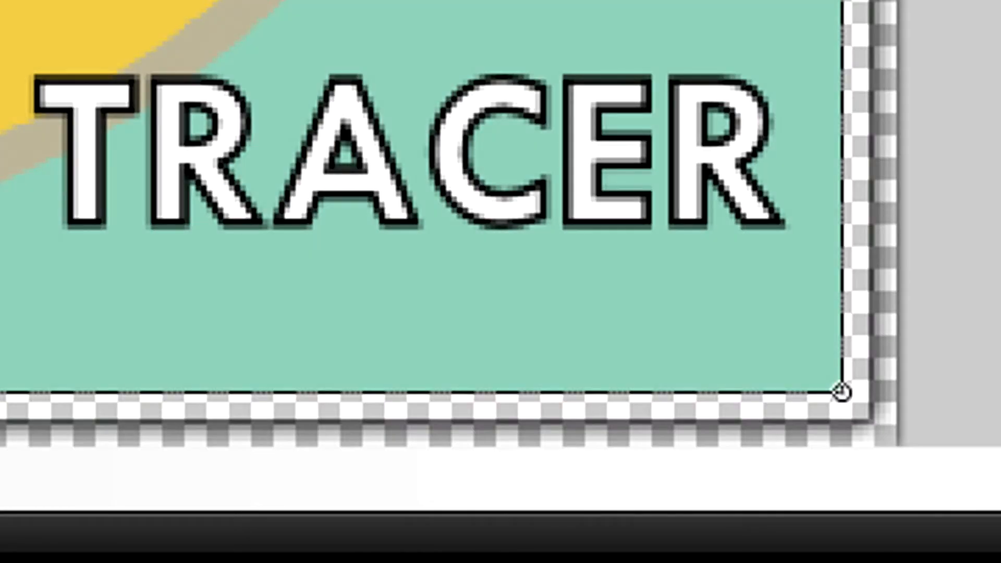
{"action": "left_click_drag", "start_coordinate": [841, 392], "coordinate": [866, 417]}
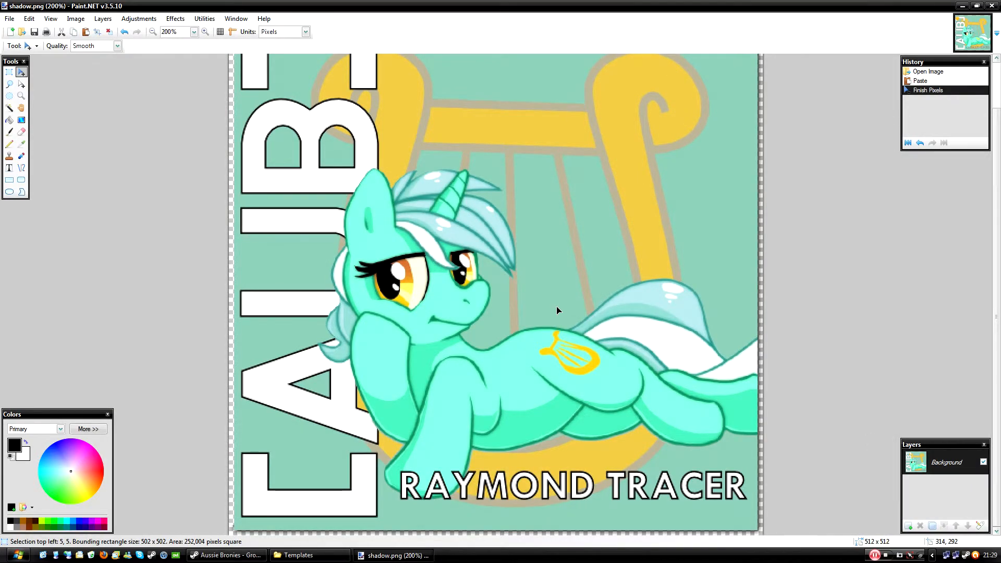
{"action": "left_click", "coordinate": [556, 311]}
{"action": "scroll", "coordinate": [563, 307], "scroll_direction": "up", "scroll_amount": 1}
{"action": "key", "text": "ctrl+d"}
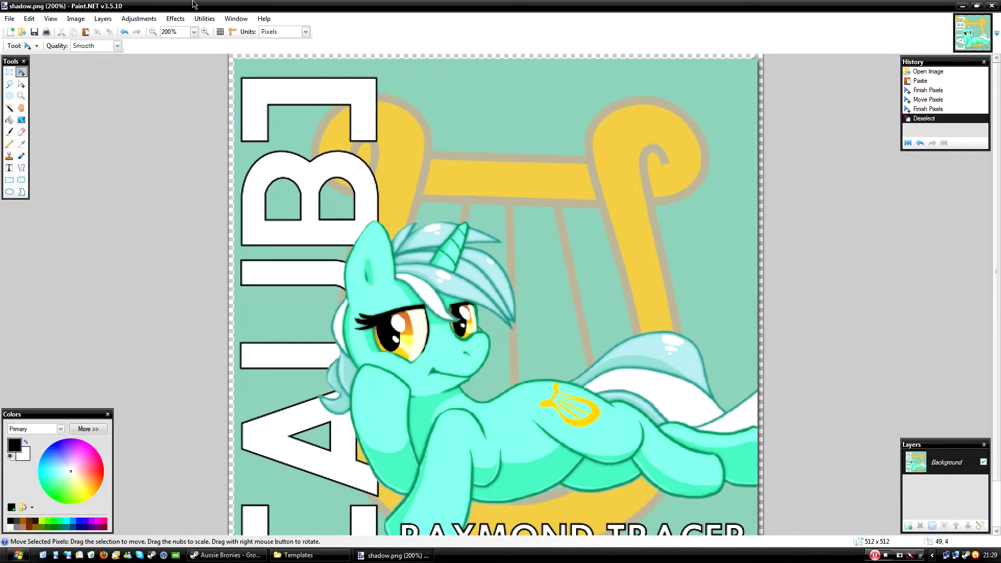
{"action": "left_click", "coordinate": [153, 32]}
{"action": "left_click", "coordinate": [10, 18]}
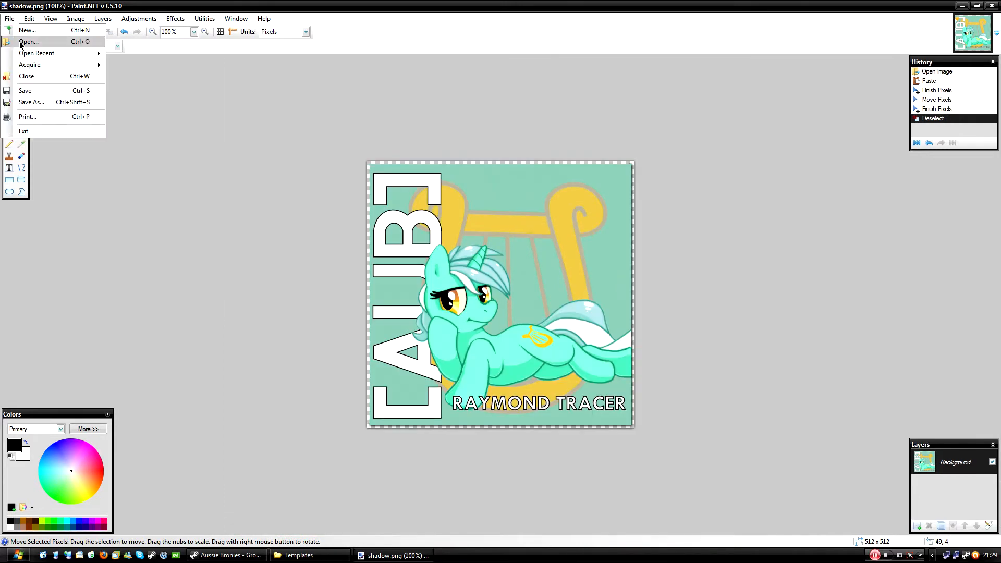
Save the composite over Desktop's raymond_tracer_v2_by_octavia.png, replacing it, and exit Paint.NET.
{"action": "key", "text": "Escape"}
{"action": "key", "text": "ctrl+shift+s"}
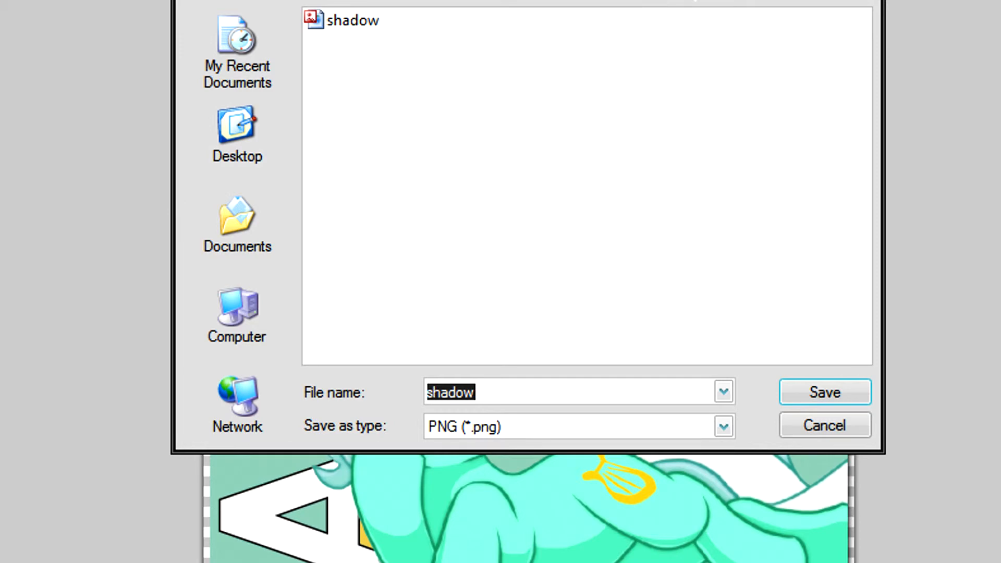
{"action": "left_click", "coordinate": [238, 139]}
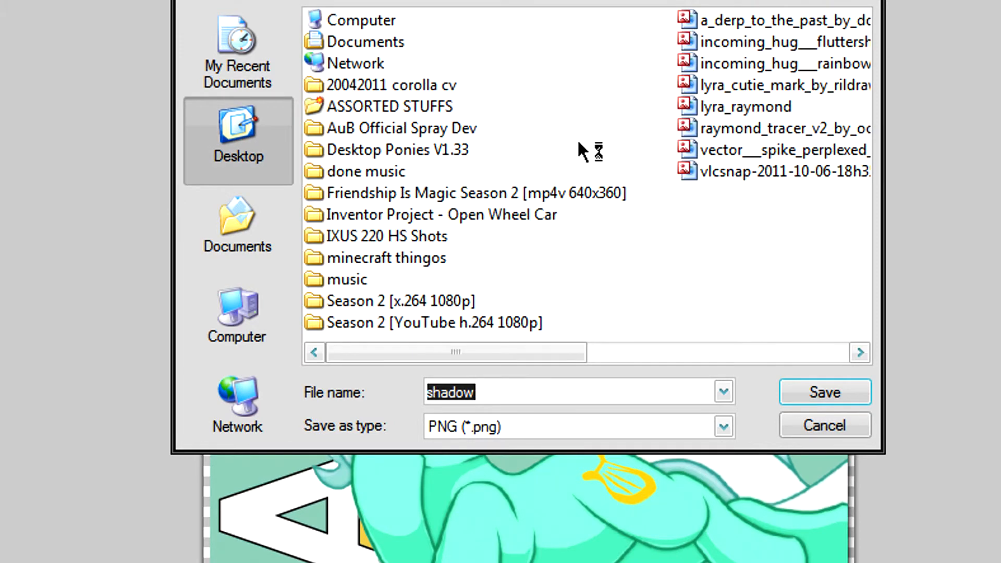
{"action": "left_click", "coordinate": [785, 133]}
{"action": "left_click", "coordinate": [835, 388]}
{"action": "left_click", "coordinate": [462, 404]}
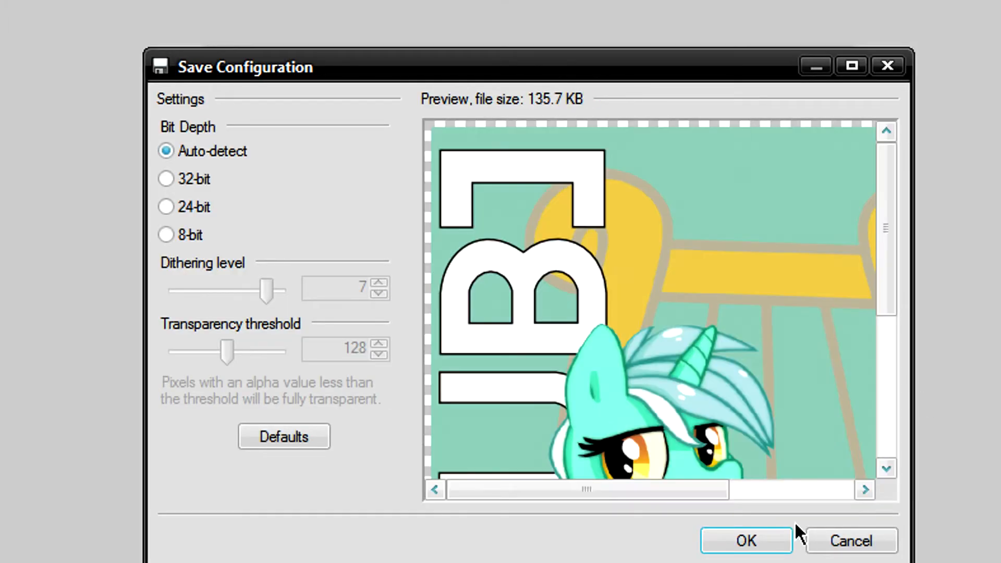
{"action": "left_click", "coordinate": [790, 532]}
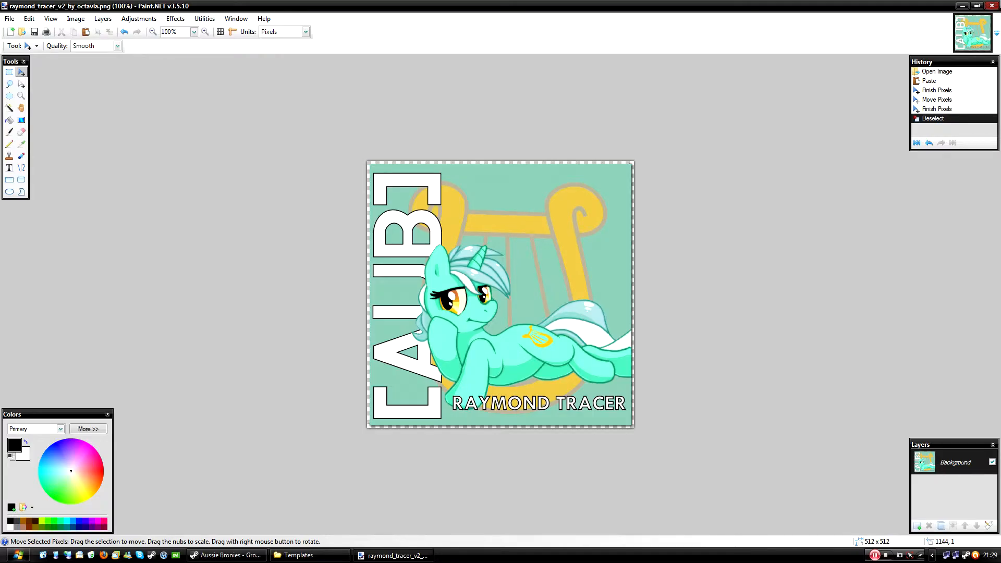
{"action": "key", "text": "alt+F4"}
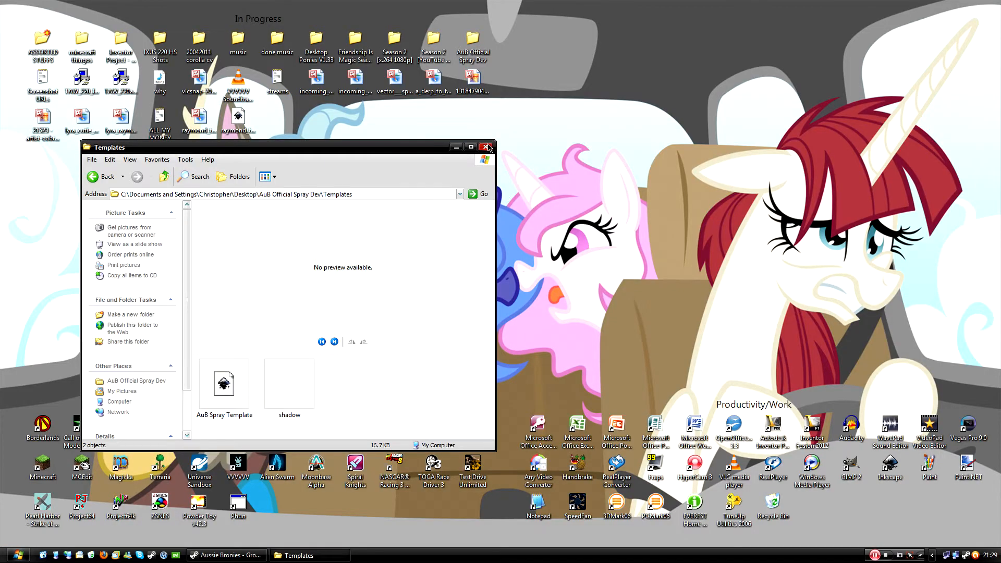
Close the Templates folder, move the raymond_tracer icon and preview the finished spray image.
{"action": "left_click", "coordinate": [486, 147]}
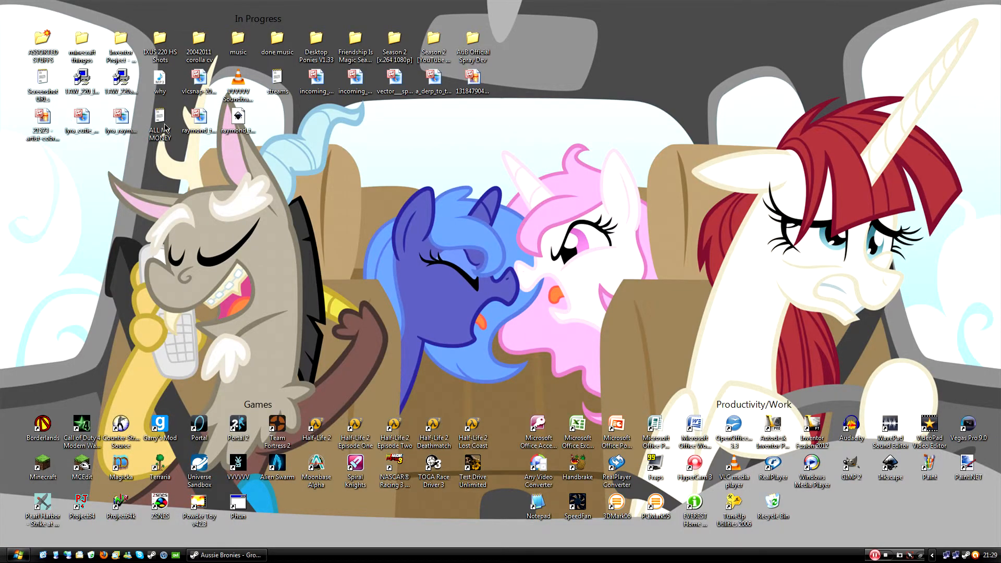
{"action": "left_click_drag", "start_coordinate": [199, 126], "coordinate": [219, 112]}
{"action": "double_click", "coordinate": [243, 120]}
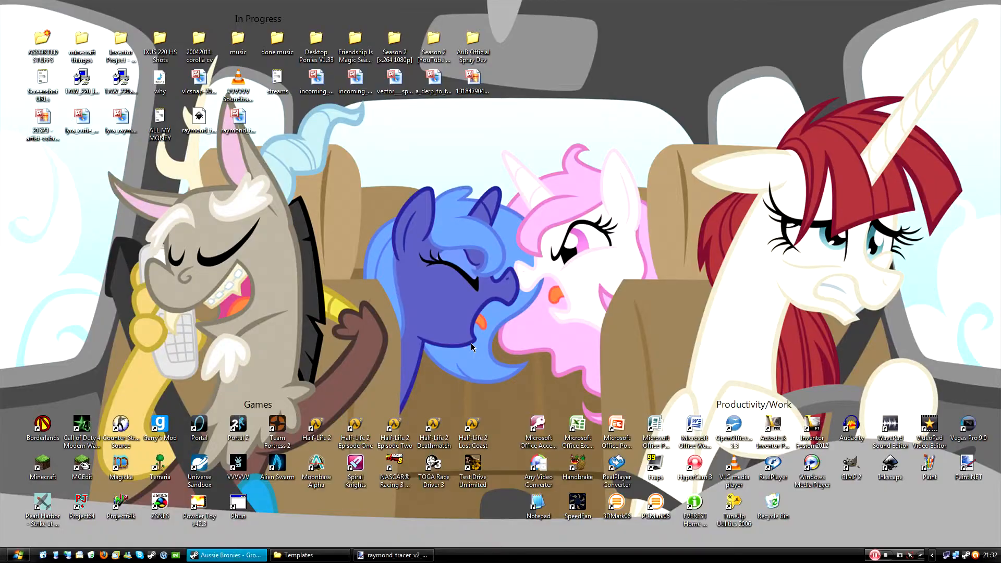
{"action": "key", "text": "super"}
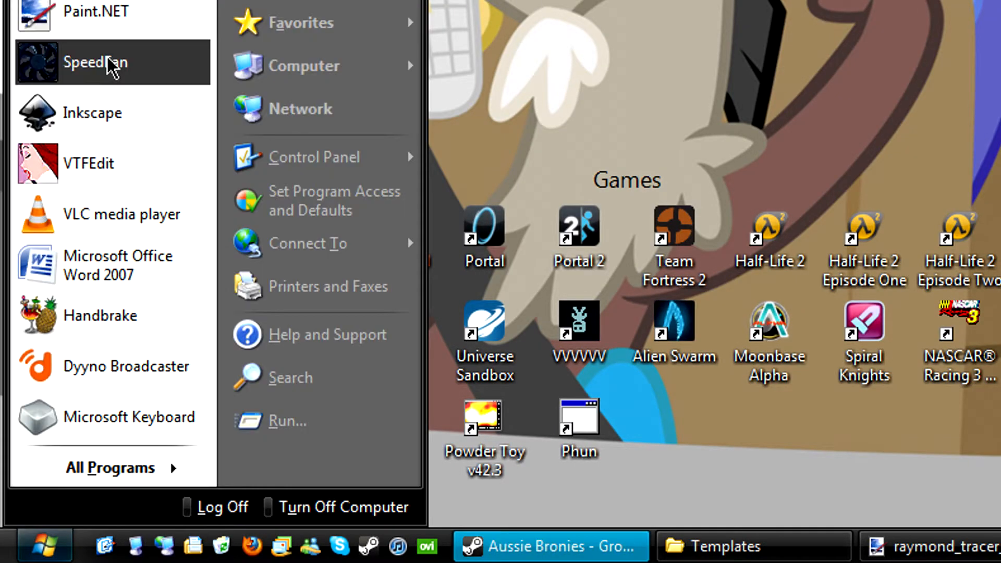
Launch VTFEdit and import raymond_tracer_v2_by_octavia from the Desktop.
{"action": "left_click", "coordinate": [83, 162]}
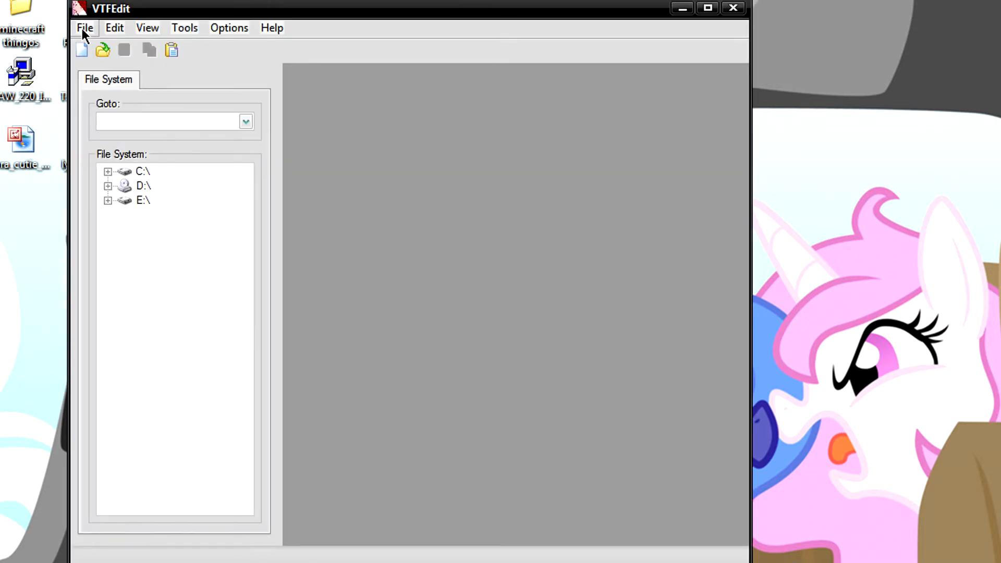
{"action": "left_click", "coordinate": [82, 28]}
{"action": "left_click", "coordinate": [113, 62]}
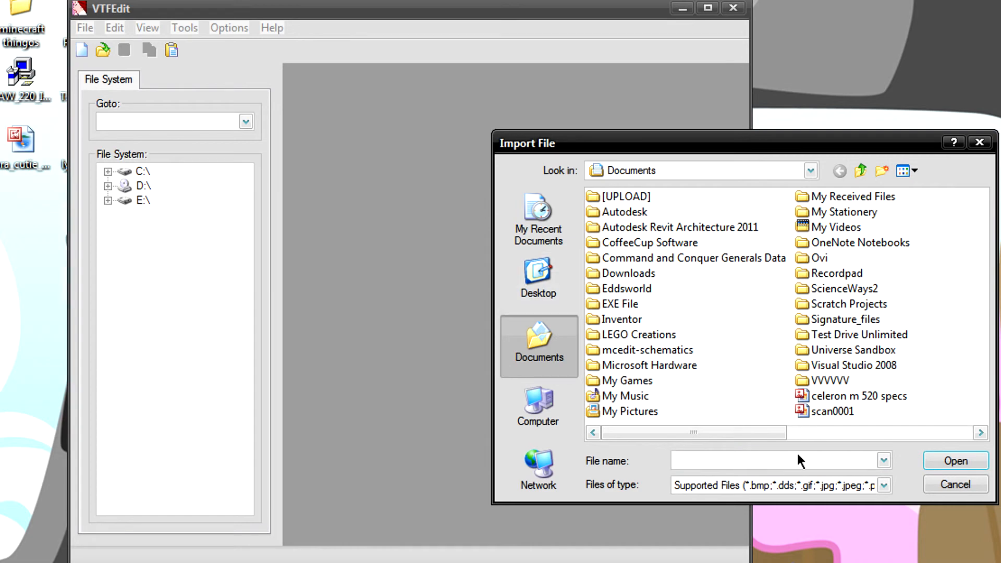
{"action": "left_click", "coordinate": [568, 300]}
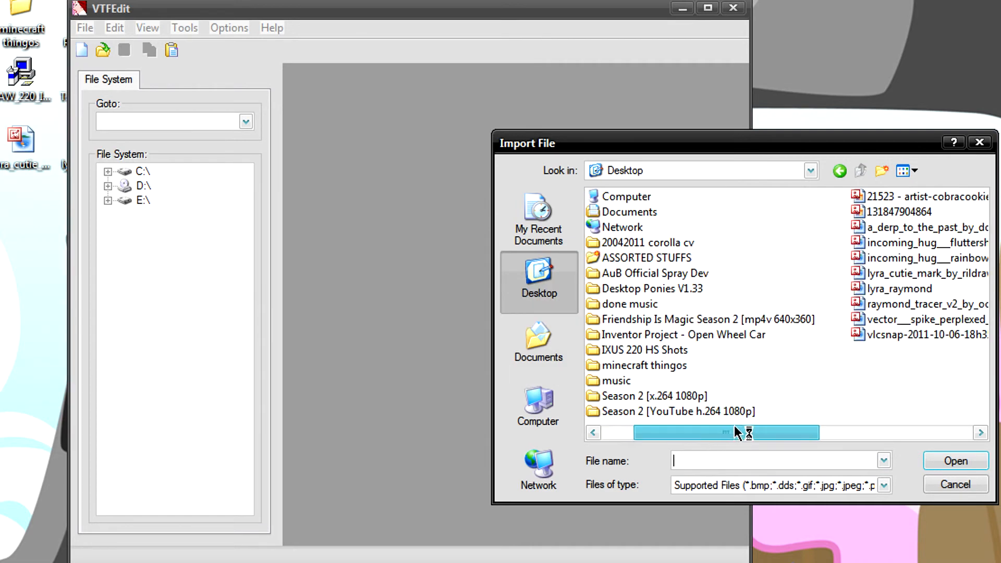
{"action": "left_click", "coordinate": [961, 305]}
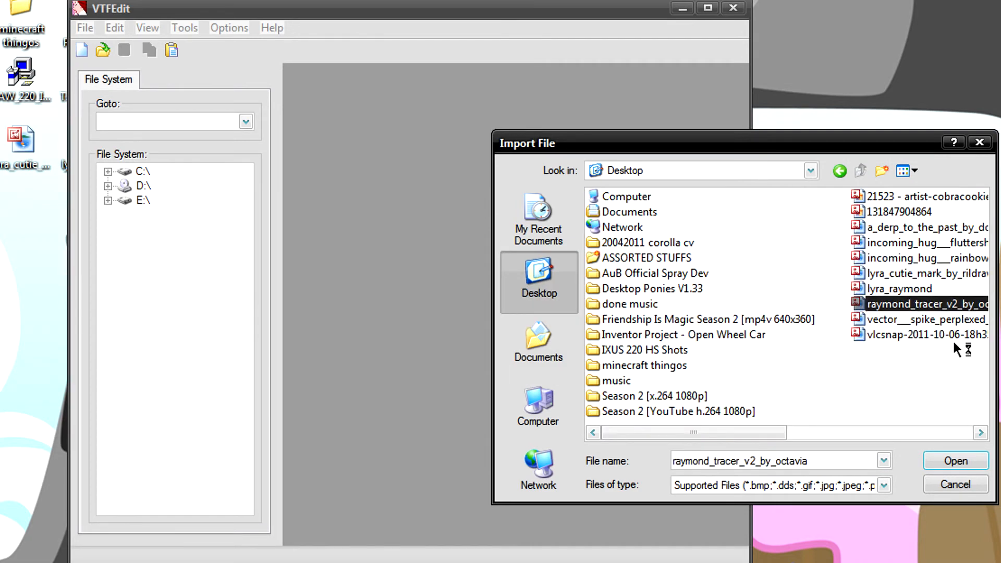
{"action": "left_click", "coordinate": [954, 460]}
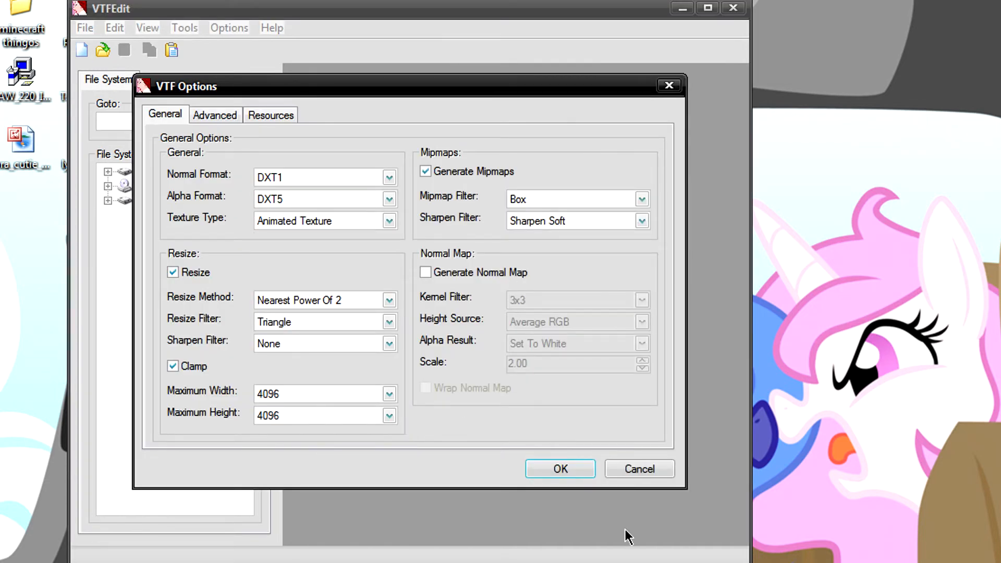
Accept the default VTF options and enable the No Mipmap and No Level Of Detail flags.
{"action": "left_click", "coordinate": [561, 474]}
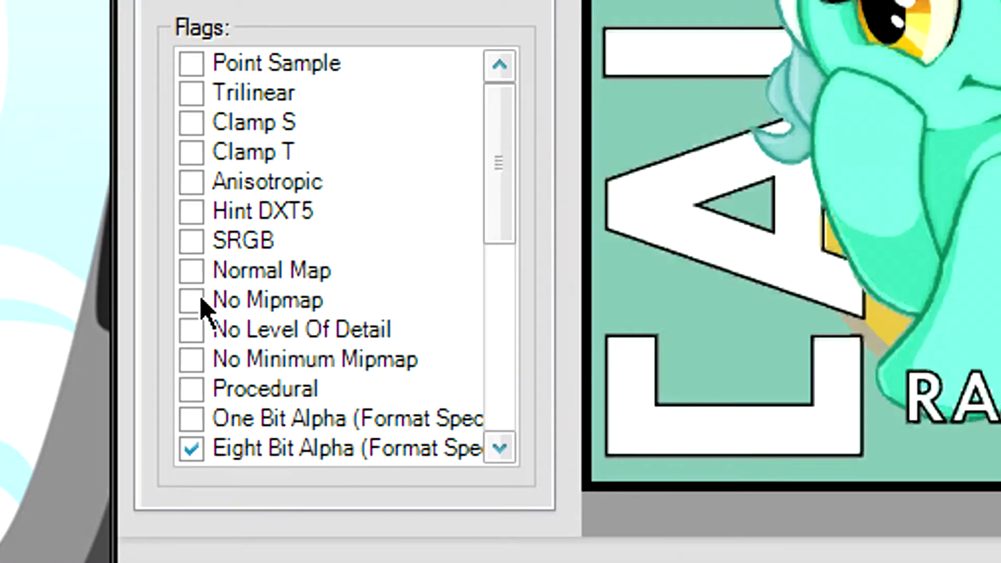
{"action": "left_click", "coordinate": [109, 437]}
{"action": "left_click", "coordinate": [196, 331]}
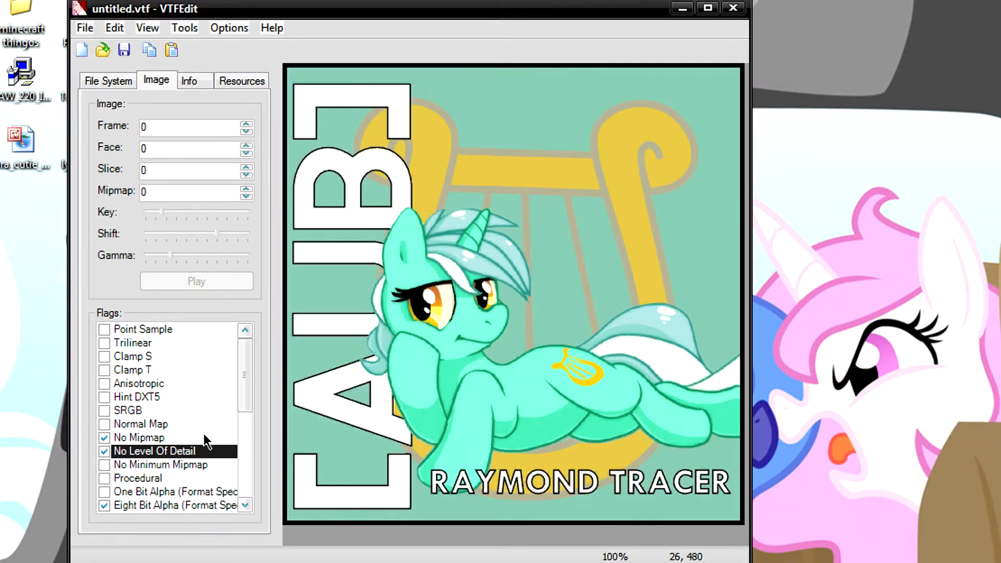
{"action": "left_click", "coordinate": [155, 438]}
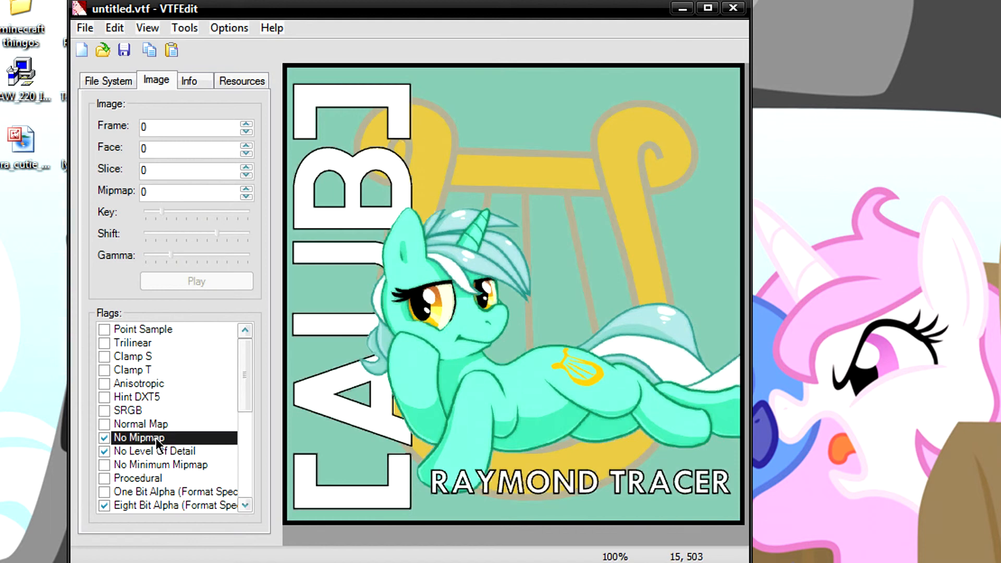
{"action": "left_click", "coordinate": [104, 437]}
{"action": "left_click", "coordinate": [86, 28]}
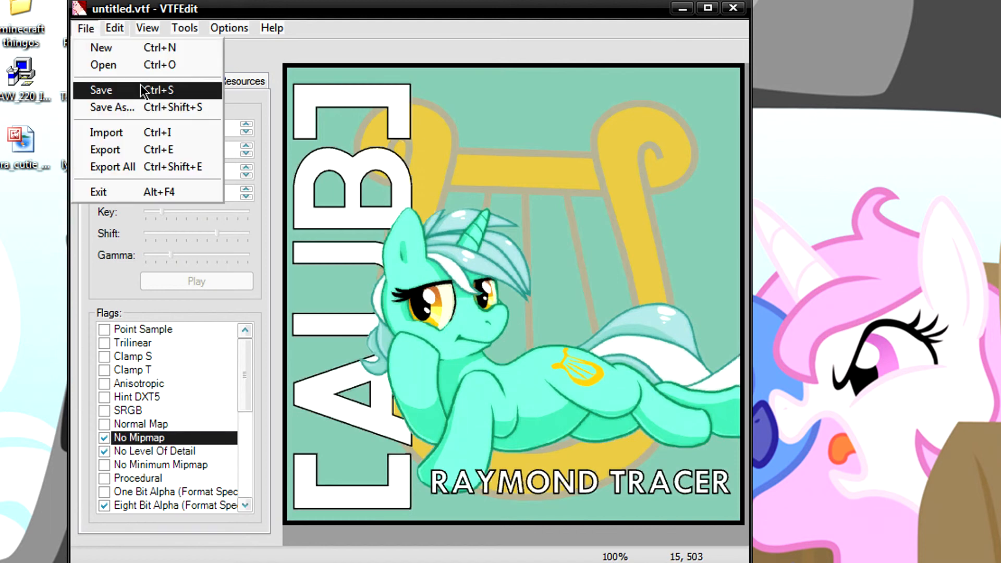
Make sure Auto Create VMT File is enabled in the Options menu.
{"action": "left_click", "coordinate": [128, 108]}
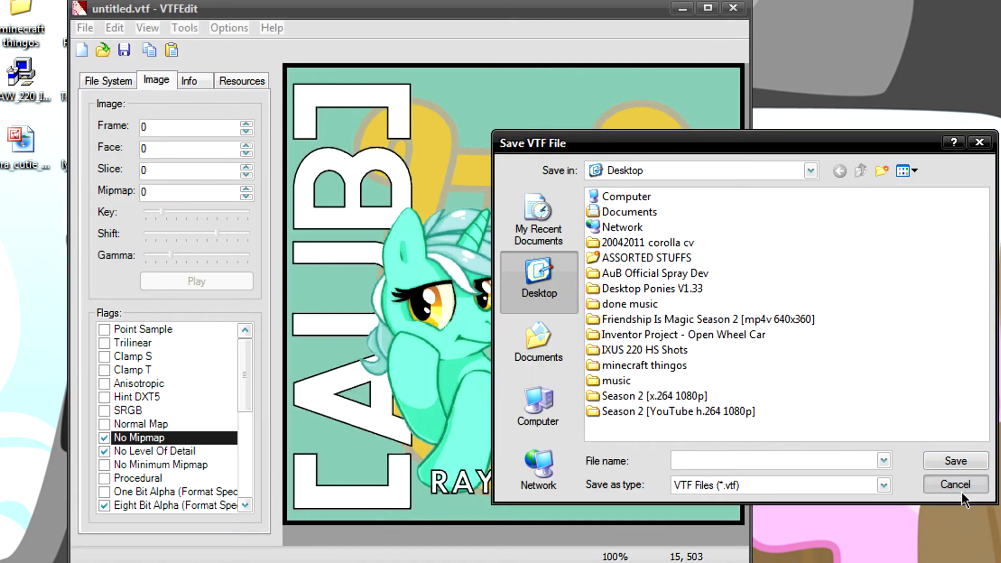
{"action": "left_click", "coordinate": [953, 485]}
{"action": "left_click", "coordinate": [223, 31]}
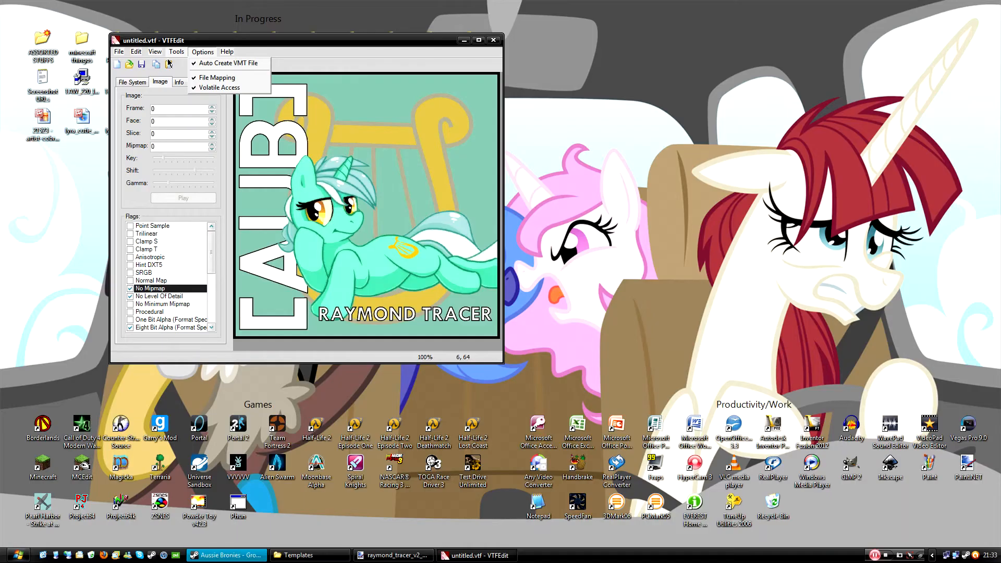
{"action": "mouse_move", "coordinate": [0, 157]}
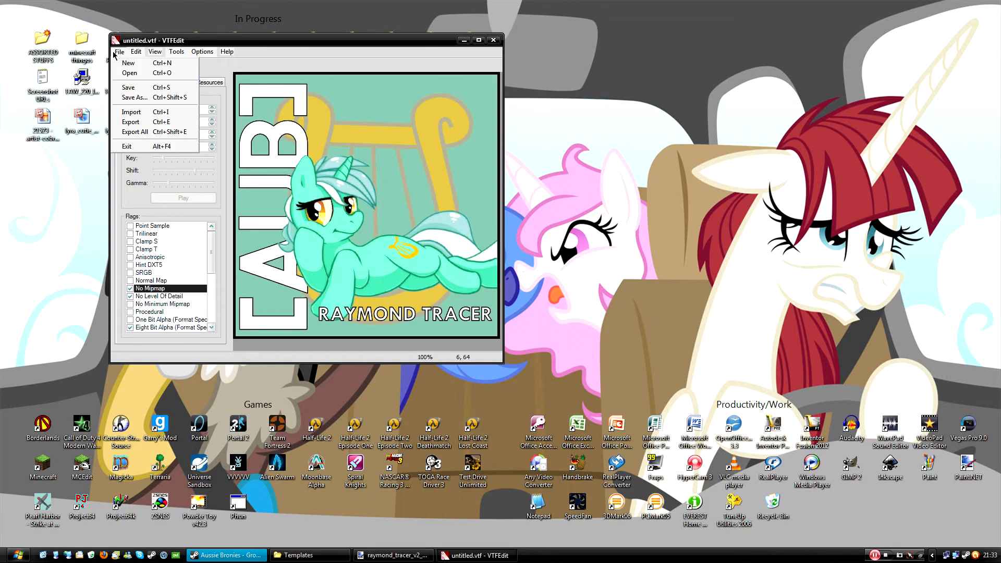
Save the texture to the Desktop as raymond_tracer_v2_by_octavia.vtf.
{"action": "left_click", "coordinate": [140, 97]}
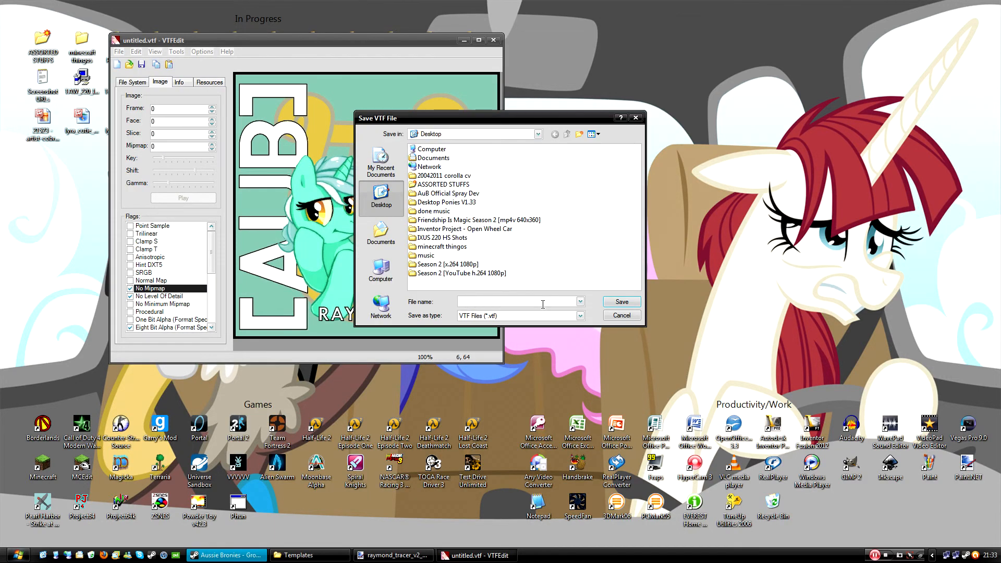
{"action": "type", "text": "ra"}
{"action": "key", "text": "Down"}
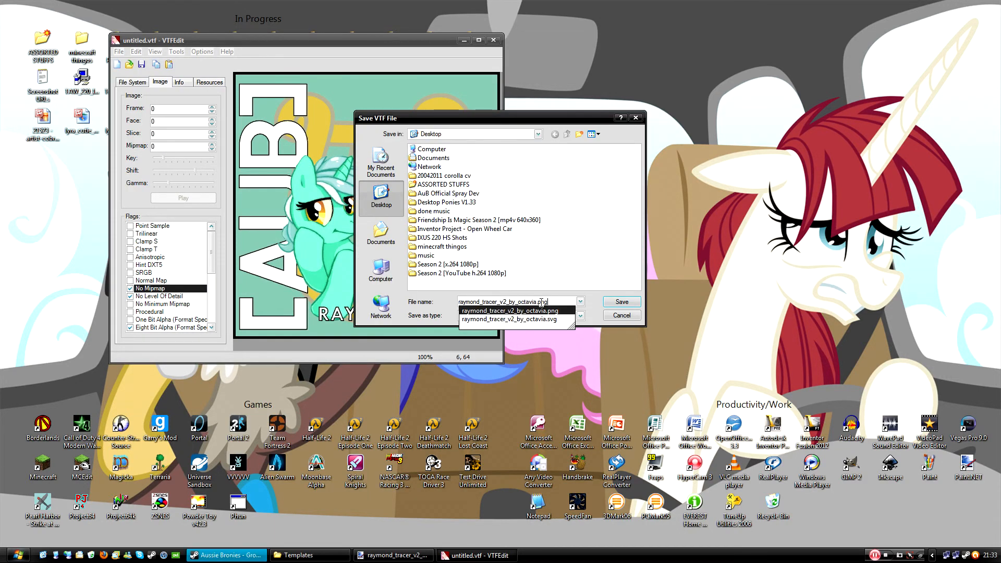
{"action": "key", "text": "BackSpace"}
{"action": "key", "text": "BackSpace"}
{"action": "key", "text": "BackSpace"}
{"action": "type", "text": "vtf"}
{"action": "key", "text": "Return"}
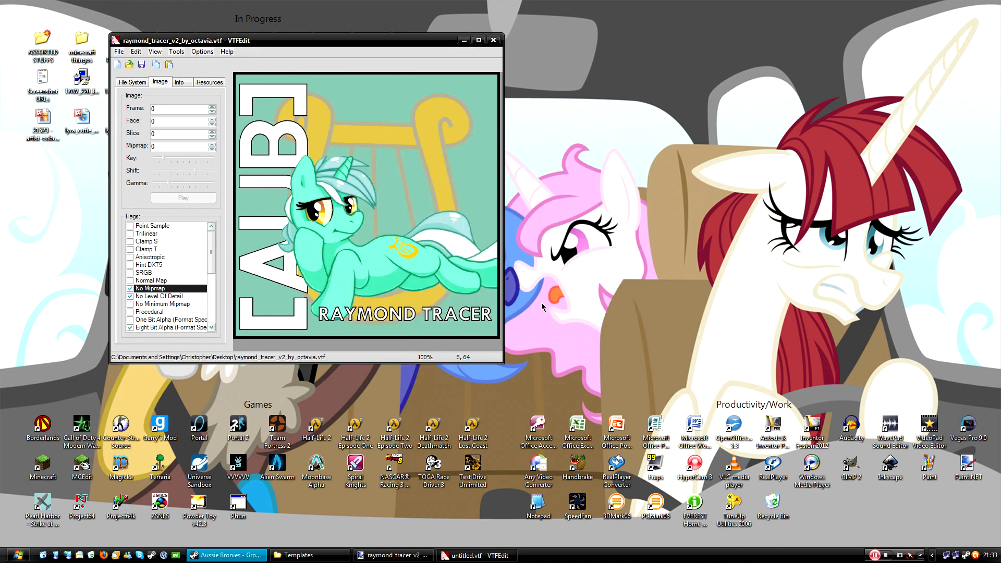
Close VTFEdit and move both new raymond_tracer files beside the other raymond icons in In Progress.
{"action": "left_click", "coordinate": [494, 41]}
{"action": "left_click", "coordinate": [26, 180]}
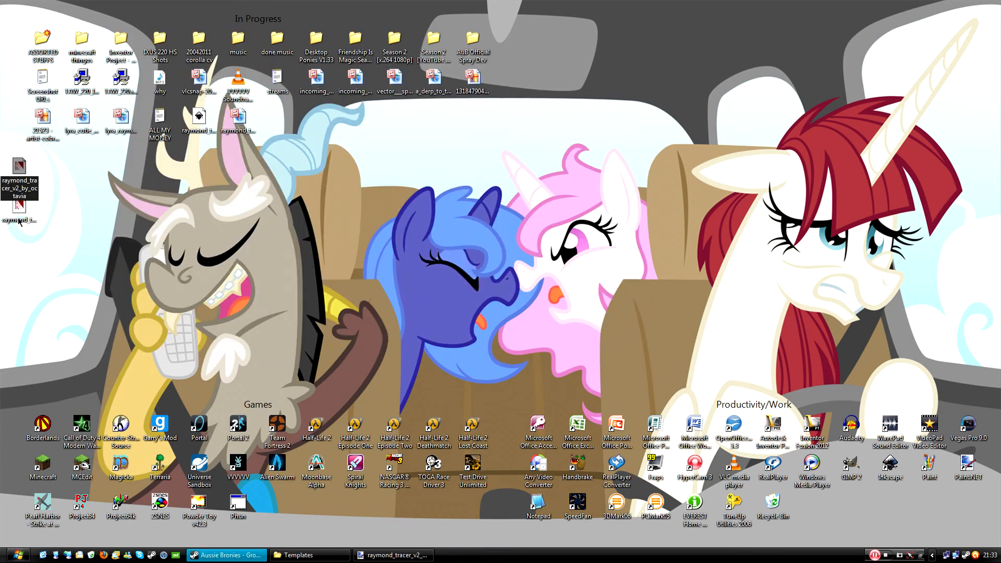
{"action": "left_click", "coordinate": [18, 214]}
{"action": "key", "text": "shift+Up"}
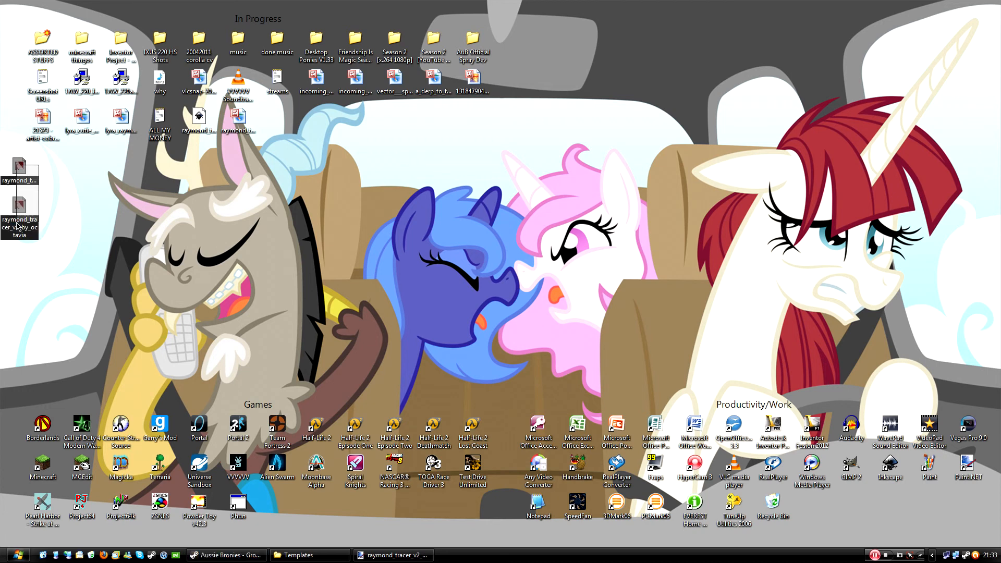
{"action": "left_click_drag", "start_coordinate": [295, 140], "coordinate": [294, 140]}
{"action": "left_click", "coordinate": [431, 298]}
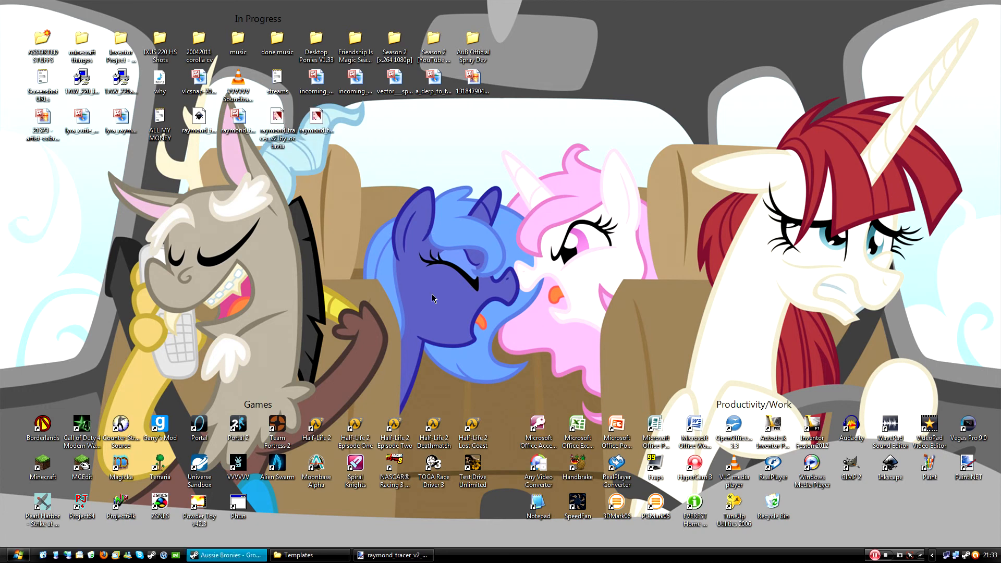